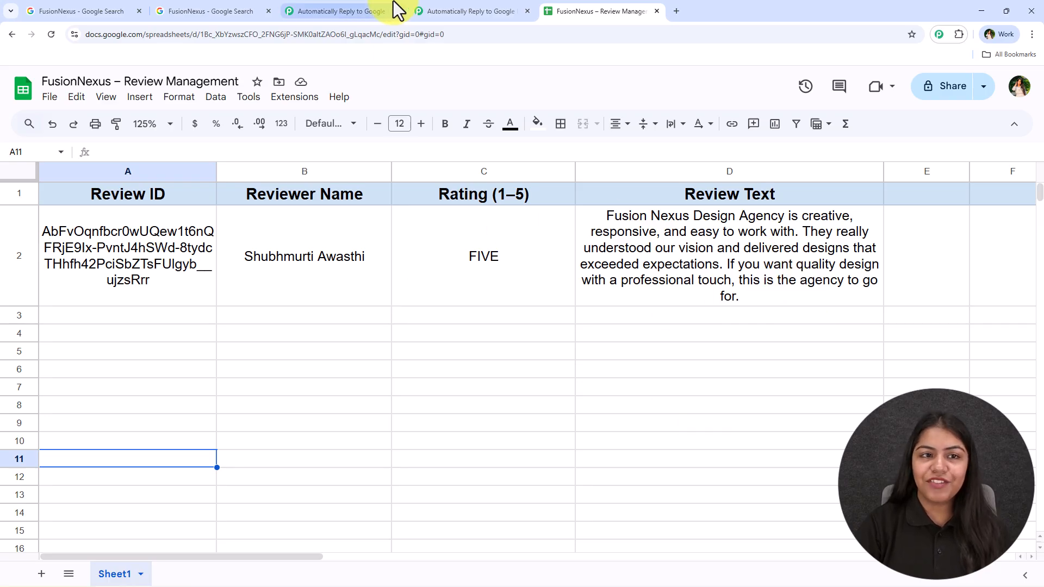
- Switch to Pabbly Connect and examine the finished workflow that replies automatically to Google reviews
{"action": "left_click", "coordinate": [375, 11]}
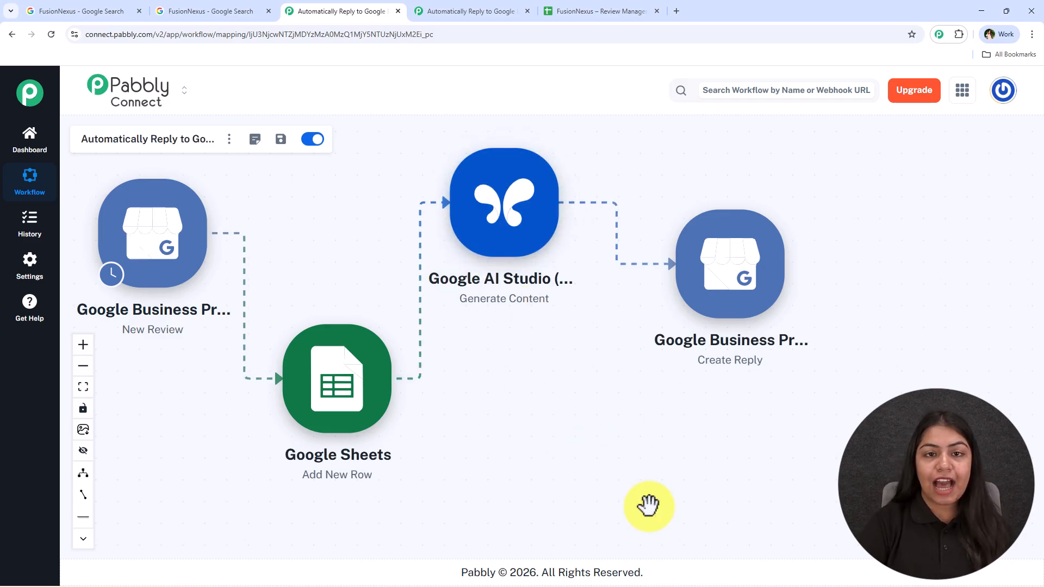
{"action": "left_click_drag", "start_coordinate": [559, 487], "coordinate": [566, 489]}
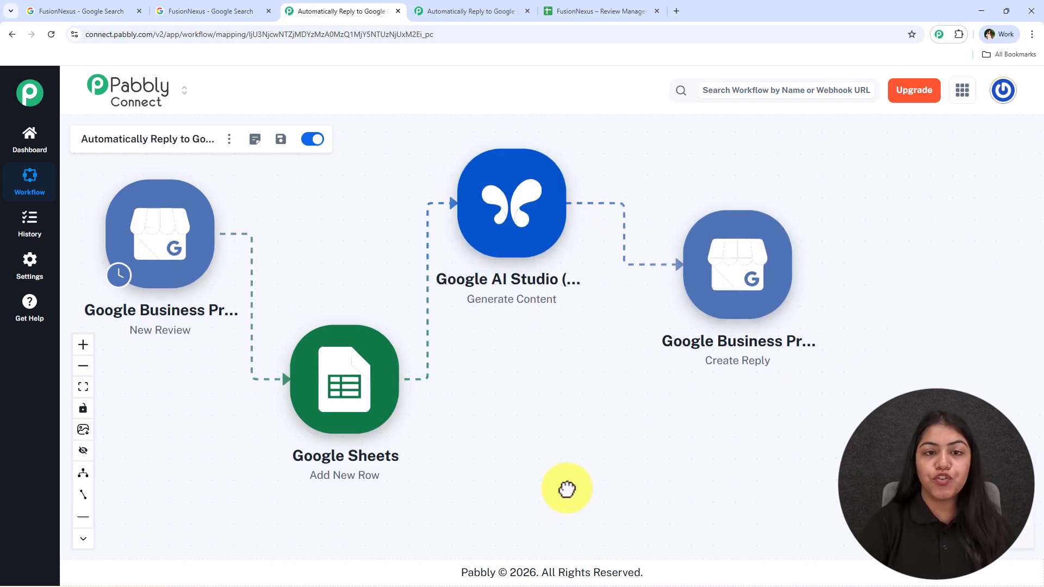
- Post a four-star Google review for FusionNexus, with text beginning "FusionNexus is an absolute game-changer!"
{"action": "left_click", "coordinate": [239, 11]}
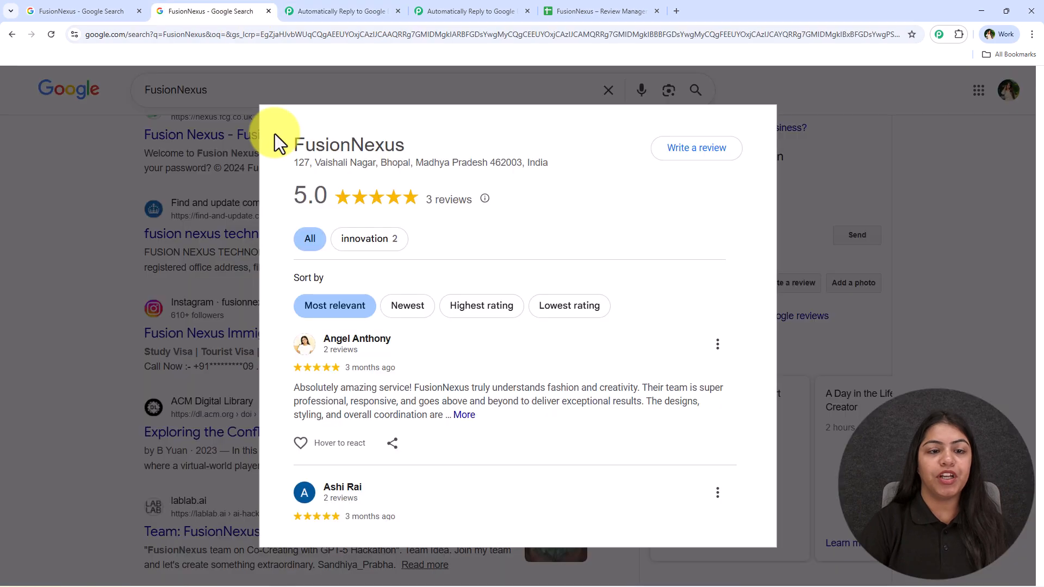
{"action": "left_click", "coordinate": [685, 150]}
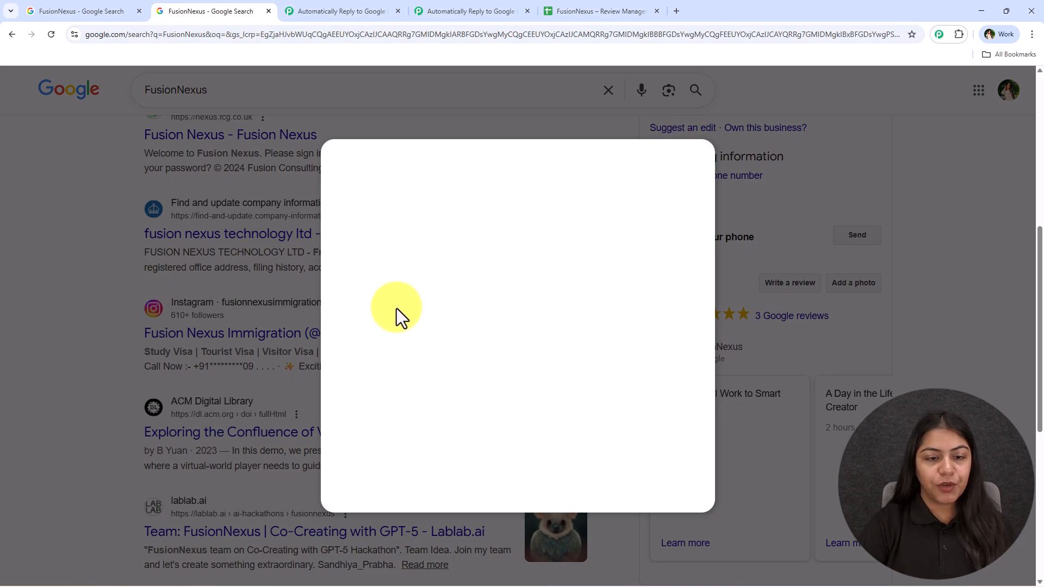
{"action": "left_click", "coordinate": [383, 328]}
{"action": "type", "text": "FusionNexus is an absolute game-changer! From its sleek interface to its powerful performance, every detail feels thoughtfully designed. It seamlessly combines innovation and usability, making complex tasks effortless and efficient. The responsiveness, reliability, and overall experience are top-notch — it’s clear the developers put real care into delivering quality. Whether for personal or professional use, FusionNexus exceeds expectations and truly sets a new standard. Highly recommended!"}
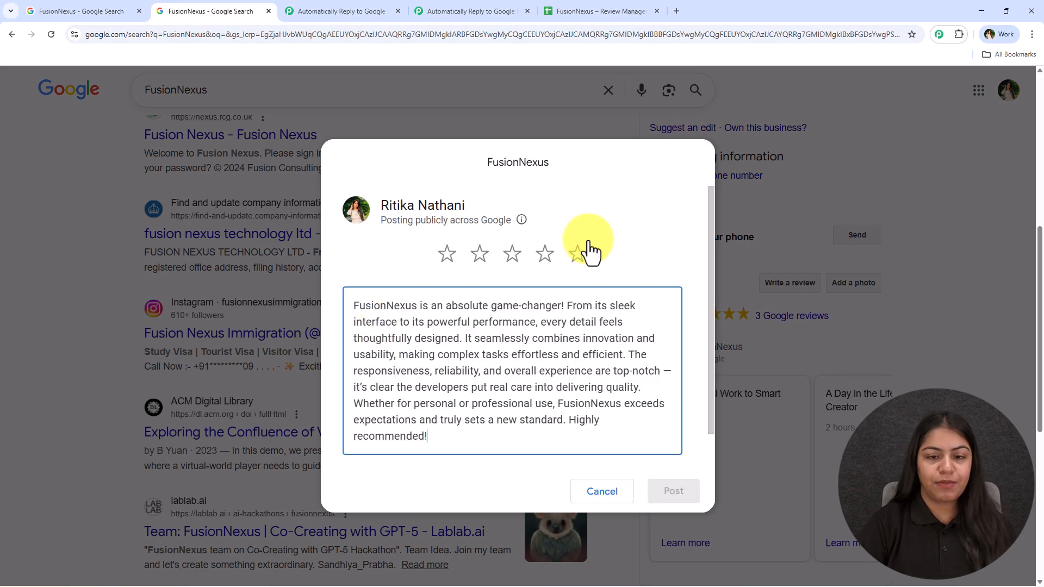
{"action": "left_click", "coordinate": [546, 254]}
{"action": "left_click", "coordinate": [672, 501]}
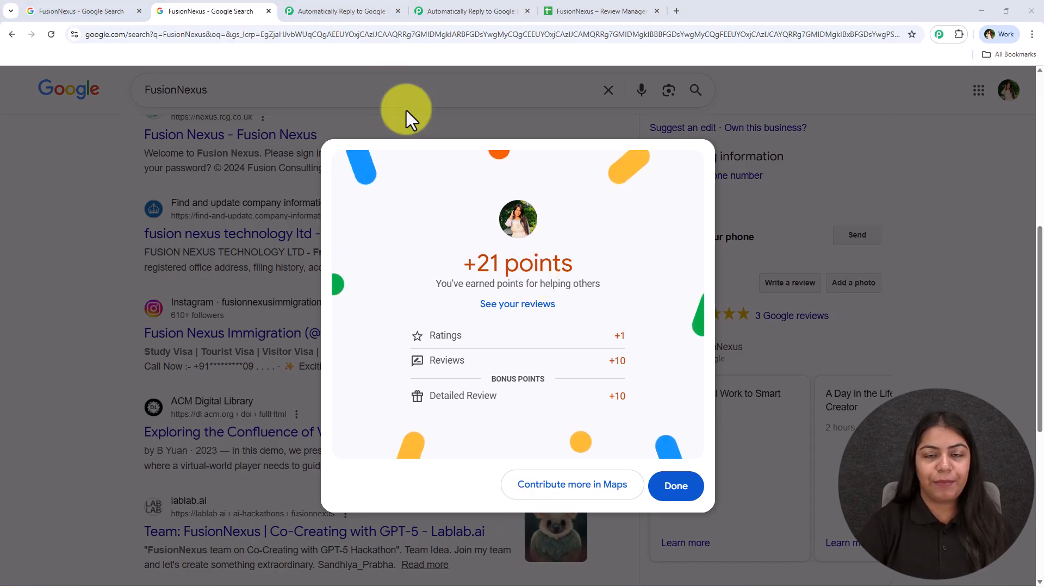
- Check the rows below the existing entry in the FusionNexus – Review Management spreadsheet, and dismiss the Google review's points summary
{"action": "left_click", "coordinate": [604, 11]}
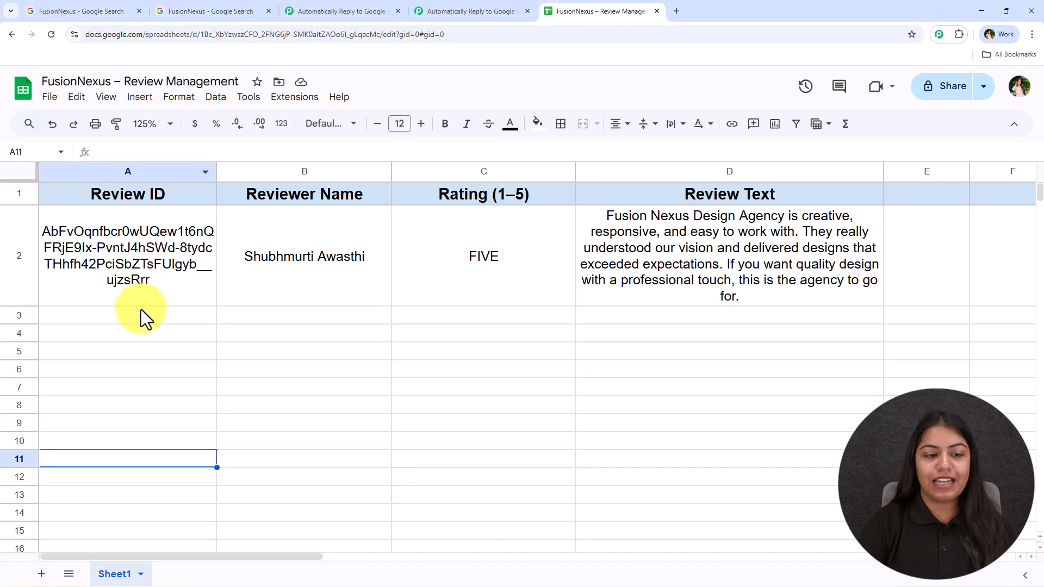
{"action": "left_click_drag", "start_coordinate": [140, 314], "coordinate": [669, 325]}
{"action": "left_click", "coordinate": [414, 416]}
{"action": "left_click", "coordinate": [256, 12]}
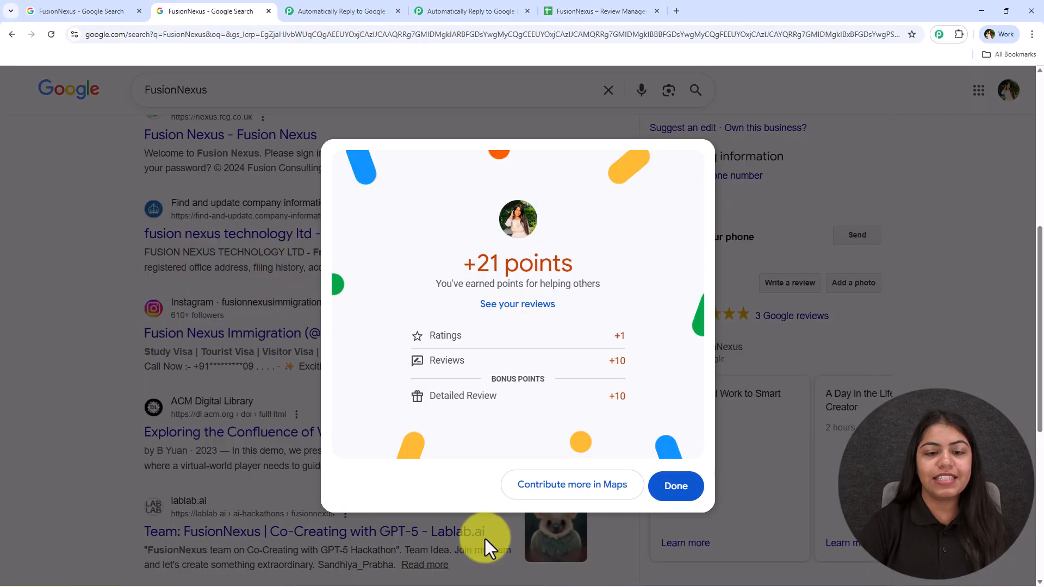
{"action": "left_click", "coordinate": [692, 482]}
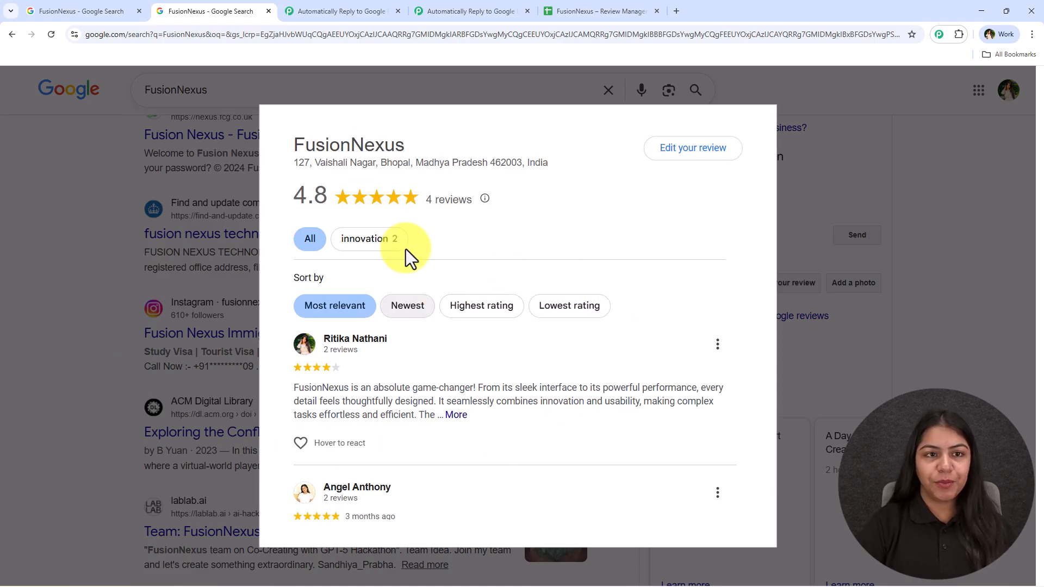
- Check the reviewer name, rating and review text in row 3 of the FusionNexus – Review Management spreadsheet
{"action": "left_click", "coordinate": [565, 10]}
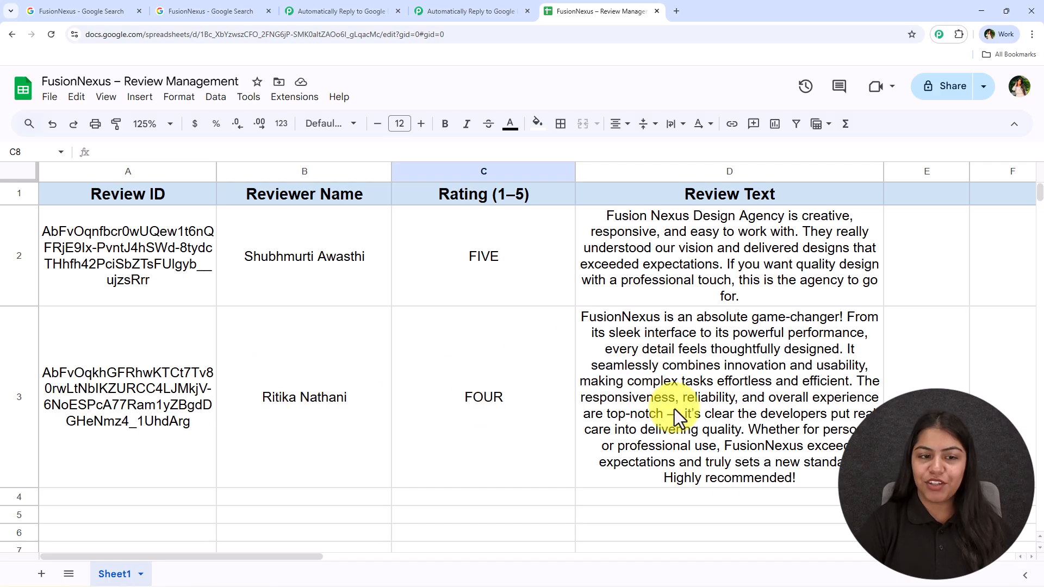
{"action": "left_click", "coordinate": [243, 375]}
{"action": "left_click", "coordinate": [494, 376]}
{"action": "left_click", "coordinate": [745, 380]}
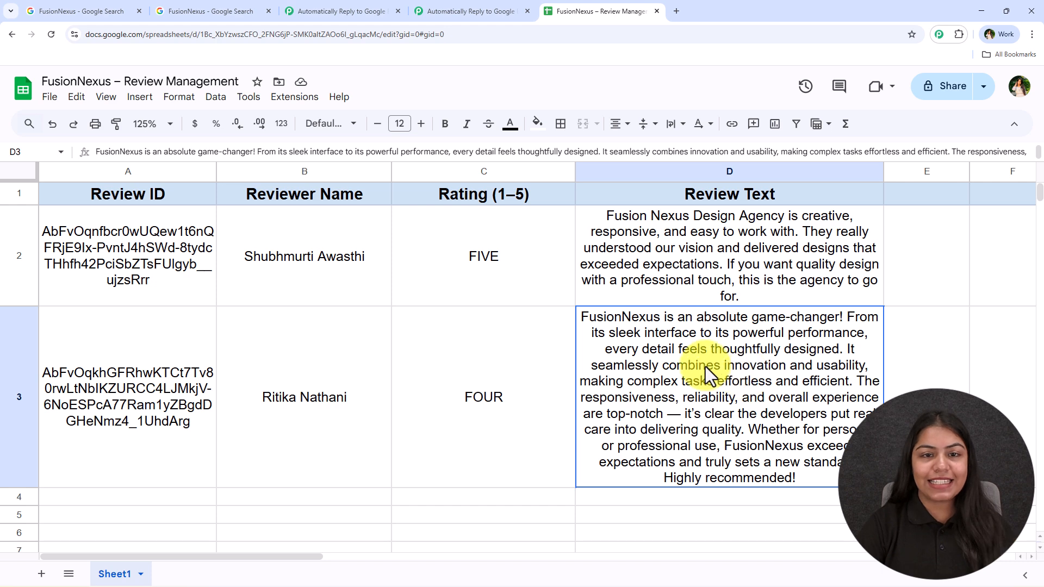
- Reload the FusionNexus reviews on Google, expand the newly posted review and read the owner's reply
{"action": "left_click", "coordinate": [213, 12]}
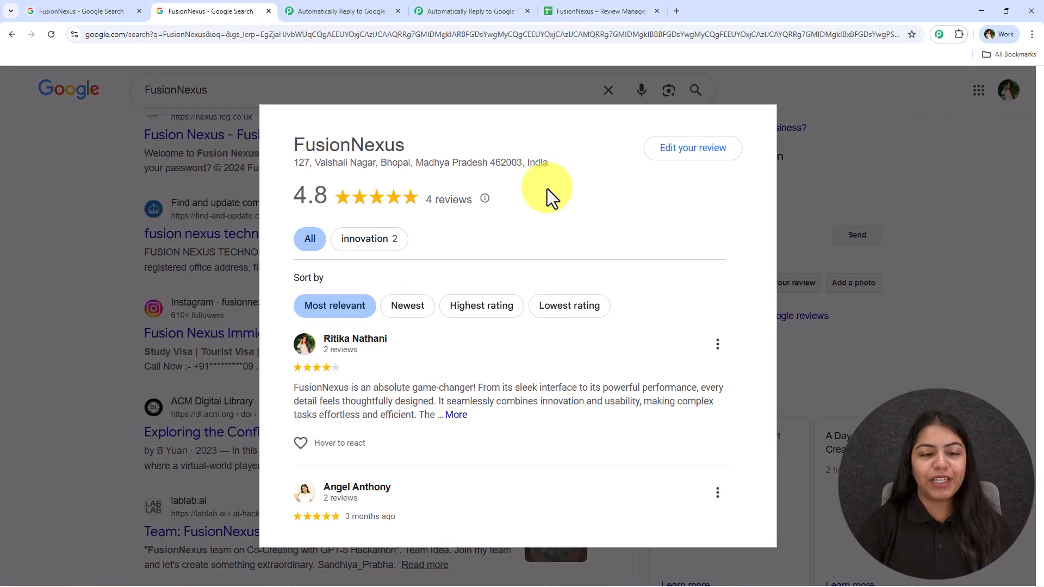
{"action": "left_click", "coordinate": [51, 35]}
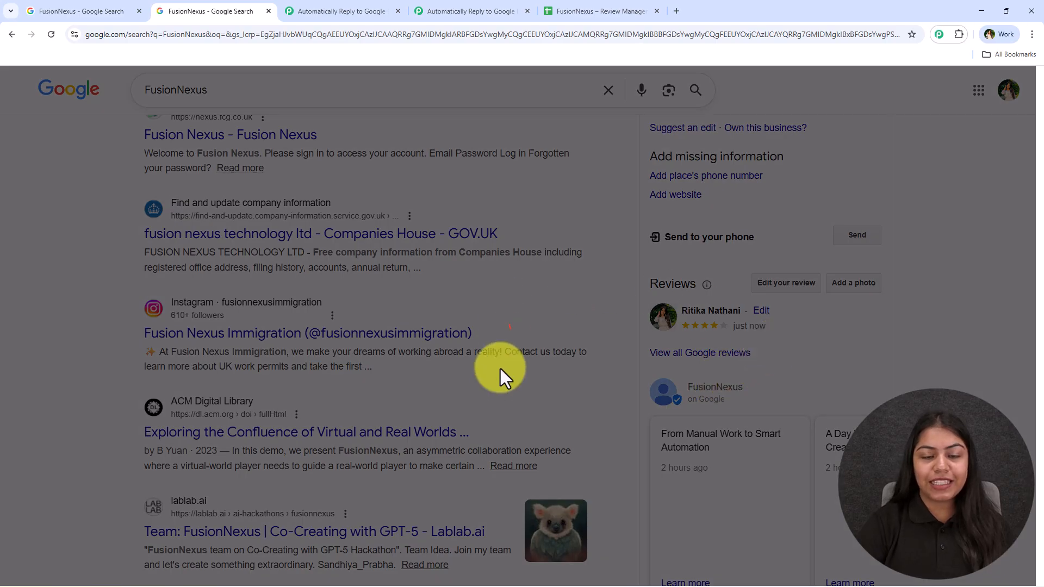
{"action": "scroll", "coordinate": [486, 479], "scroll_direction": "down", "scroll_amount": 2}
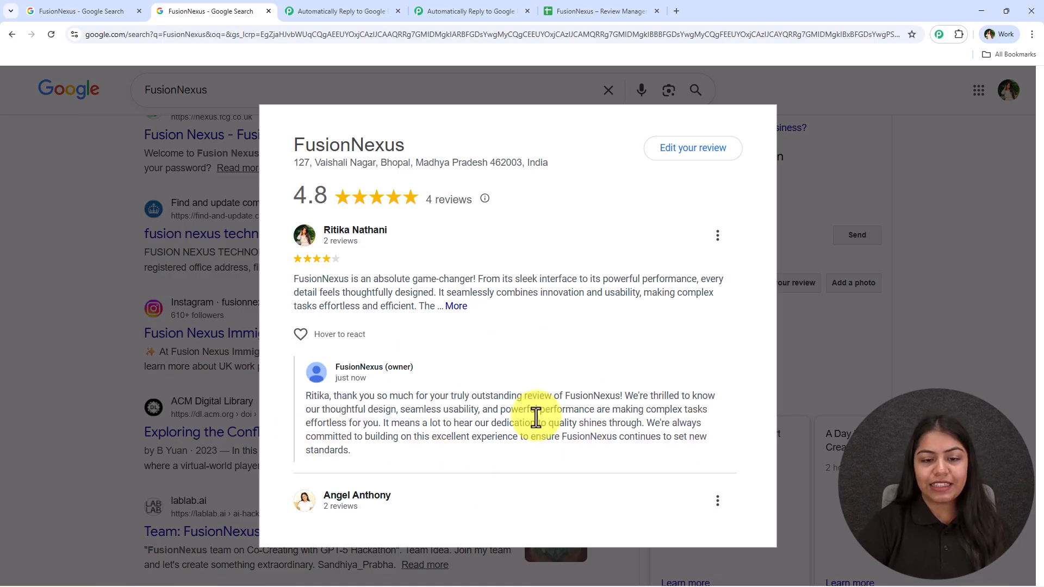
{"action": "left_click", "coordinate": [455, 306]}
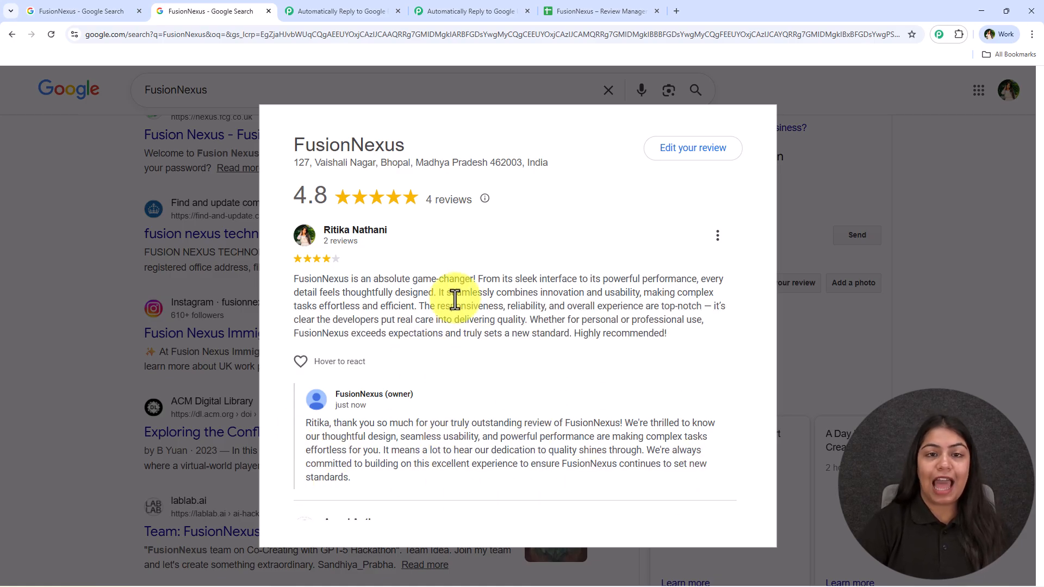
- Move the review spreadsheet's browser tab ahead of the empty Pabbly Connect workflow and open that empty workflow
{"action": "left_click", "coordinate": [288, 11]}
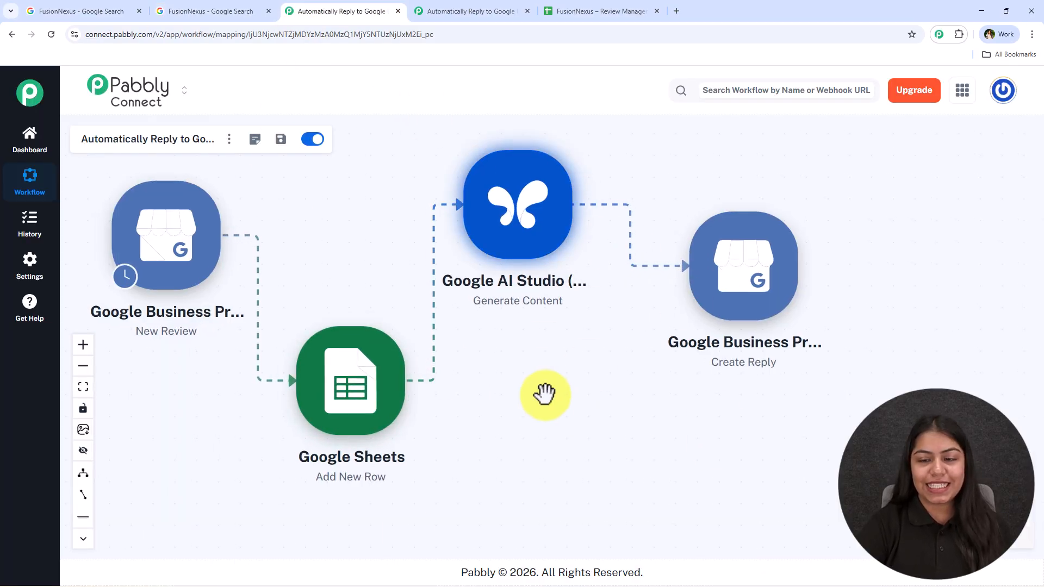
{"action": "left_click", "coordinate": [441, 4]}
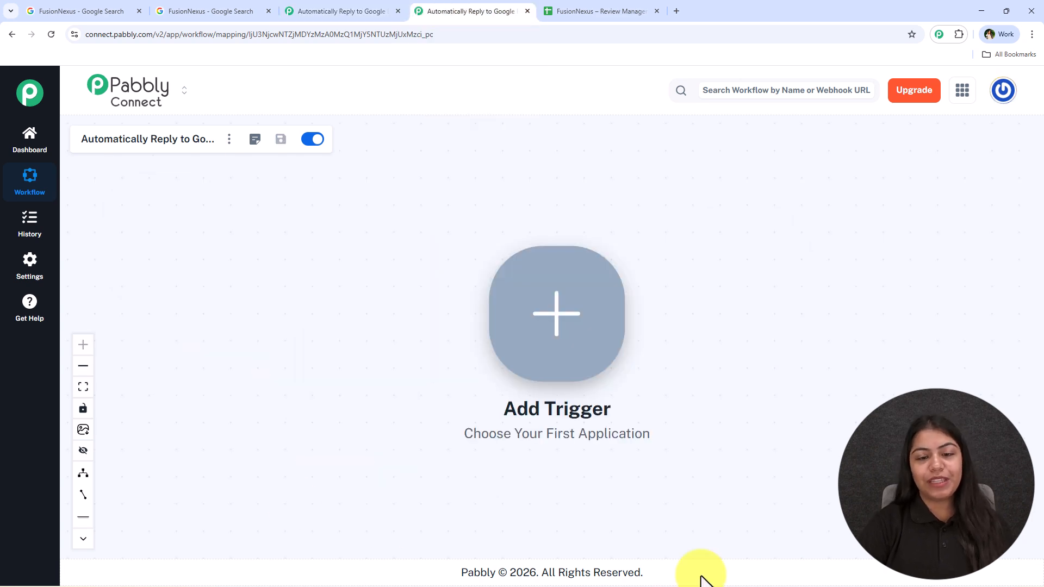
{"action": "left_click_drag", "start_coordinate": [546, 1], "coordinate": [481, 1]}
{"action": "left_click", "coordinate": [559, 12]}
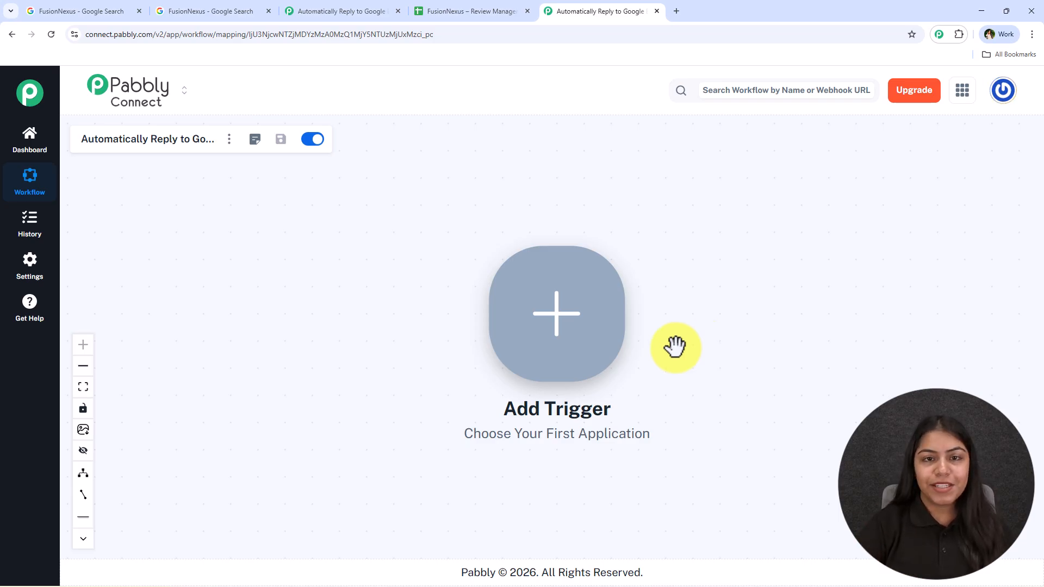
- Open the Pabbly Connect website in a new browser tab and dismiss its lifetime offer
{"action": "left_click", "coordinate": [676, 11]}
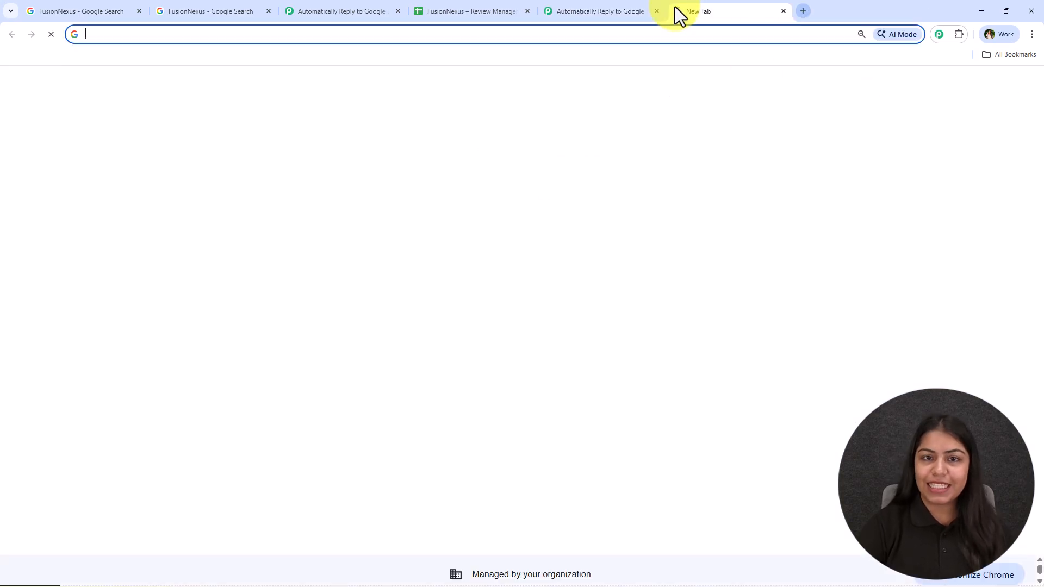
{"action": "type", "text": "pabb"}
{"action": "key", "text": "Return"}
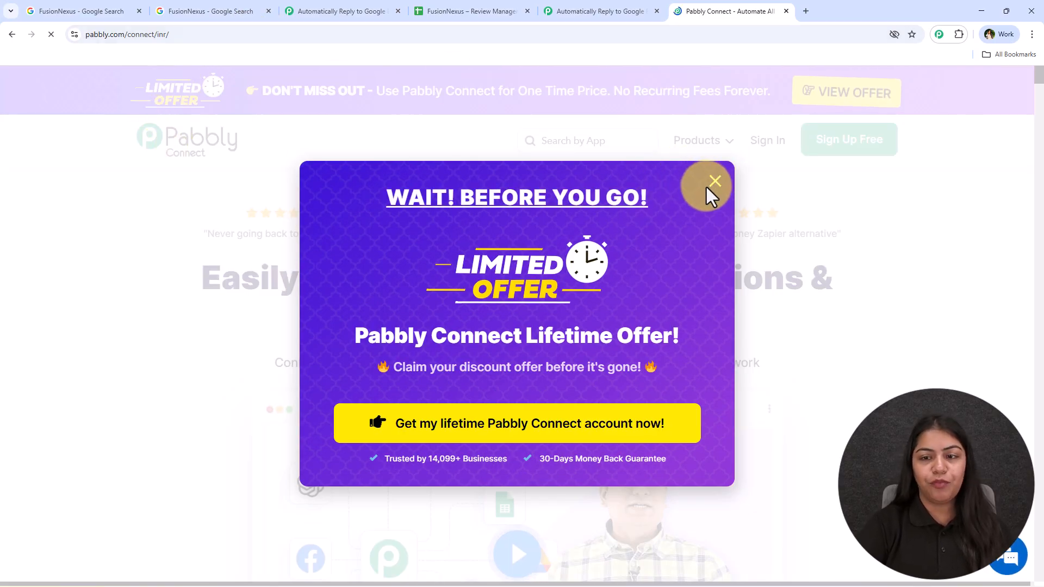
{"action": "left_click", "coordinate": [713, 182]}
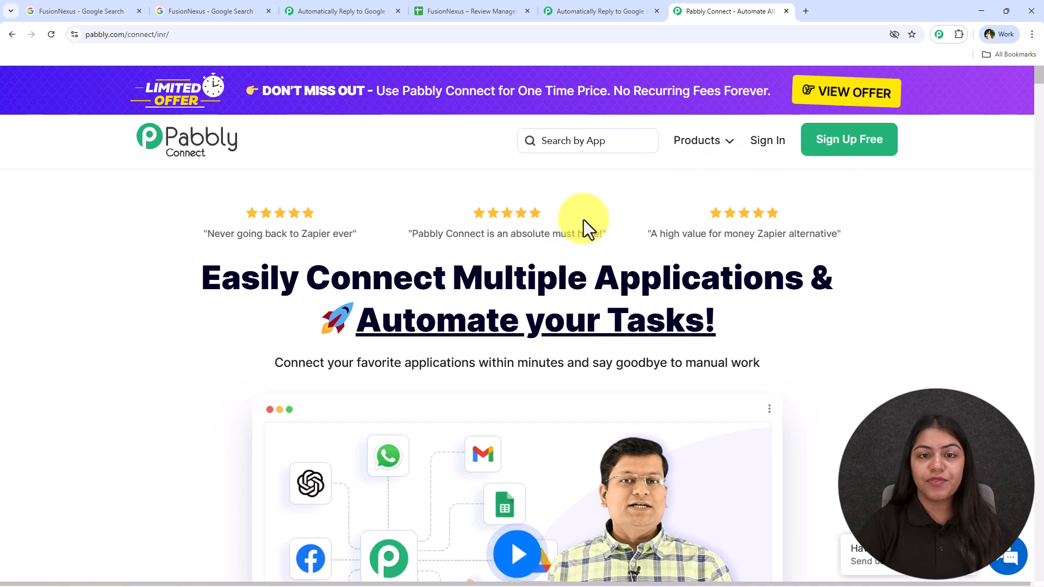
- Revisit the owner's reply on Google and the finished Pabbly Connect workflow, and return to the empty workflow
{"action": "left_click", "coordinate": [185, 2]}
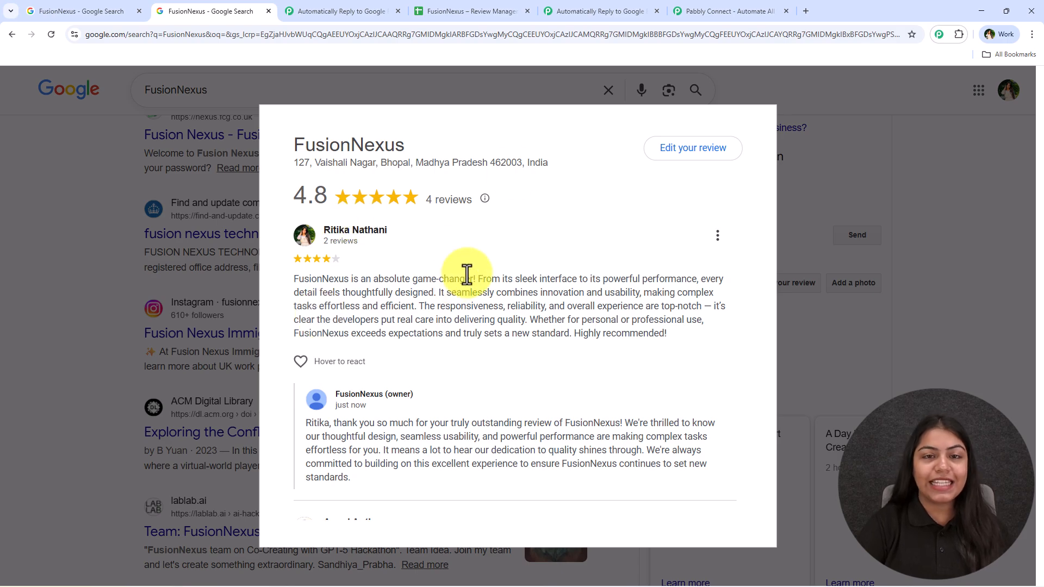
{"action": "left_click", "coordinate": [568, 10]}
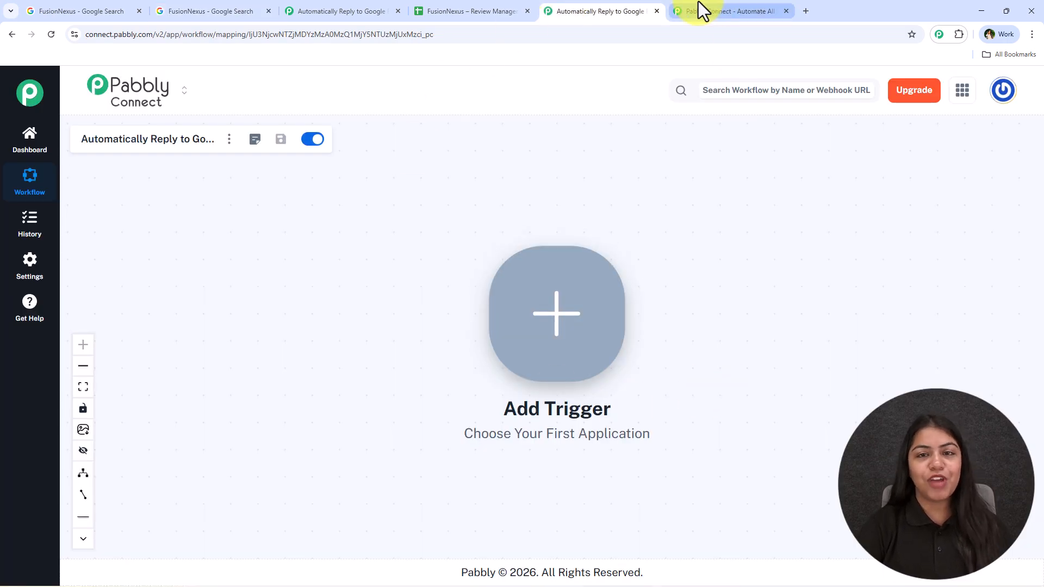
{"action": "left_click", "coordinate": [422, 8]}
{"action": "left_click", "coordinate": [364, 7]}
{"action": "left_click_drag", "start_coordinate": [457, 463], "coordinate": [469, 486]}
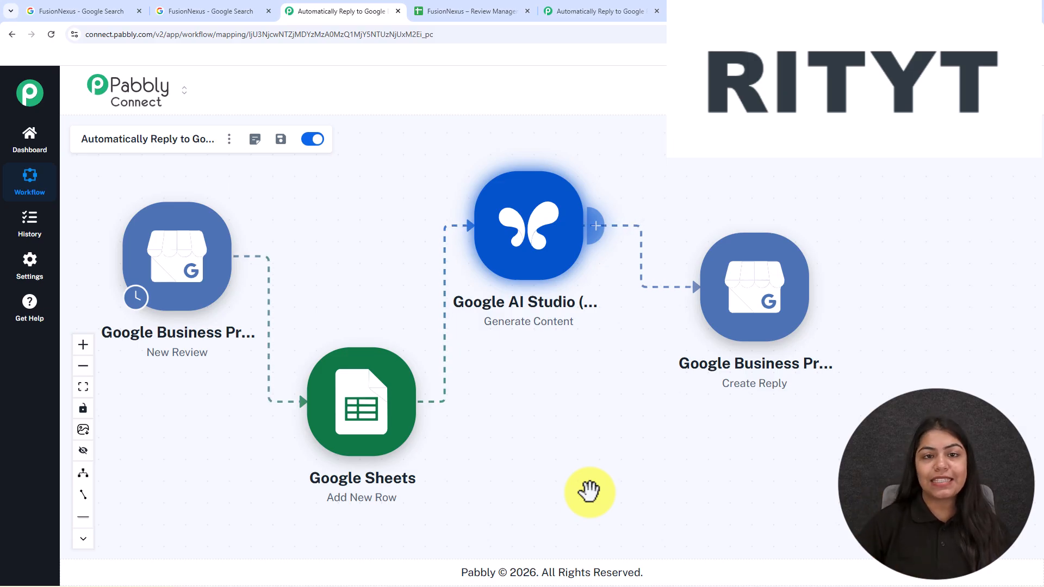
{"action": "left_click", "coordinate": [560, 8]}
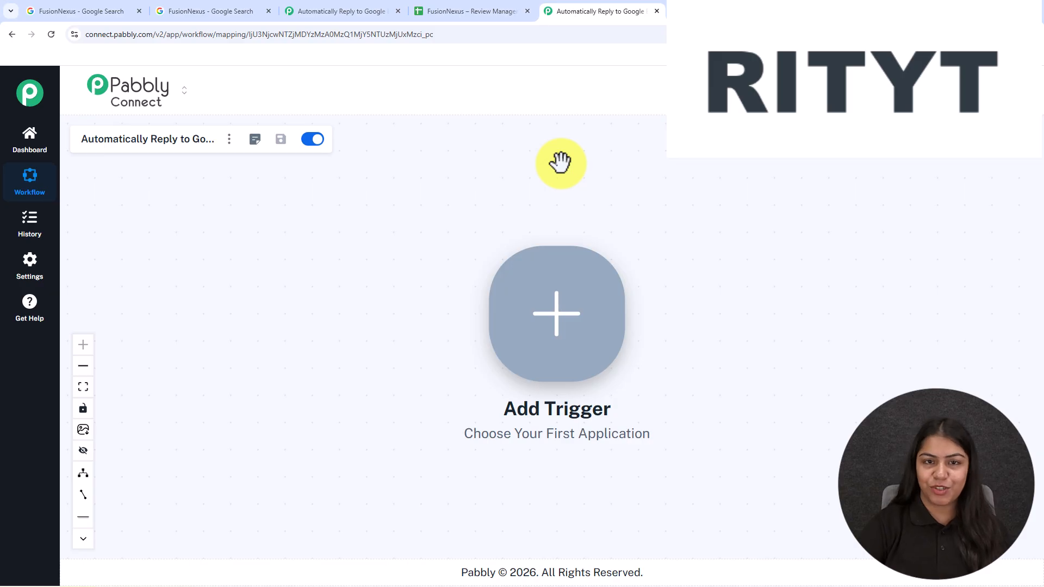
- Set the workflow's trigger to Google Business Profile with the New Review event
{"action": "left_click_drag", "start_coordinate": [785, 274], "coordinate": [494, 270]}
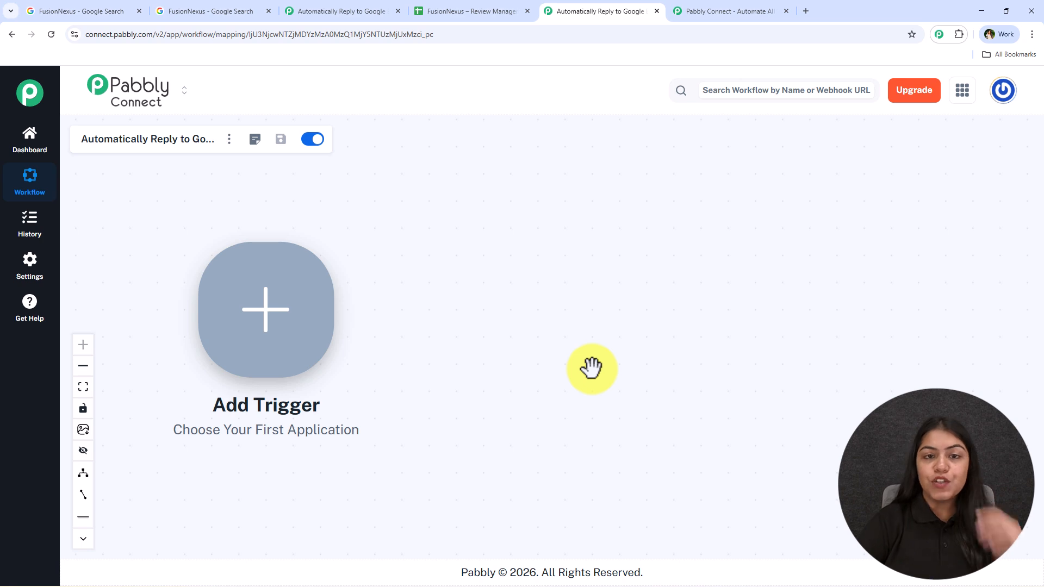
{"action": "left_click", "coordinate": [245, 346]}
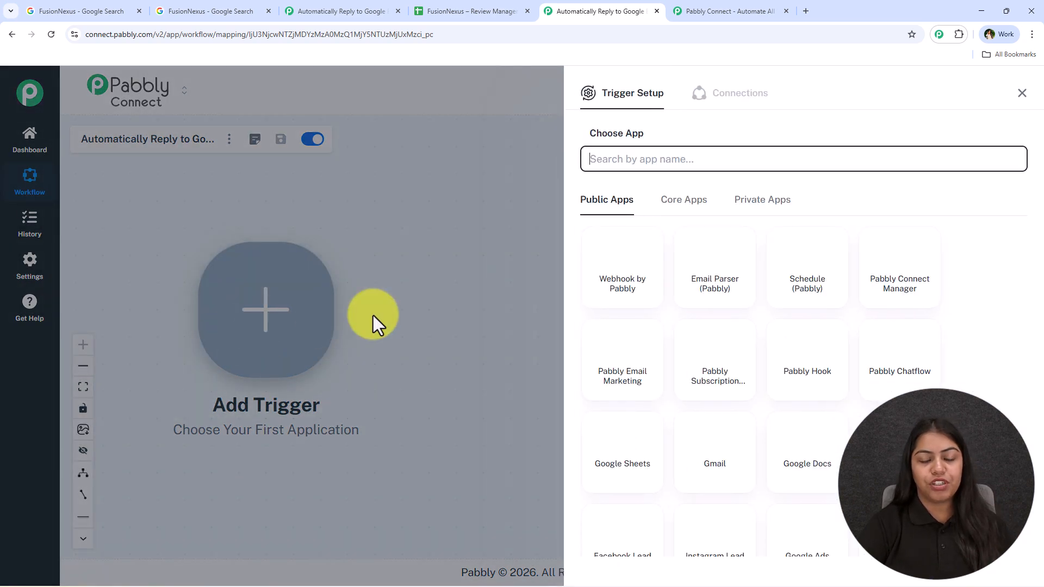
{"action": "type", "text": "Goo"}
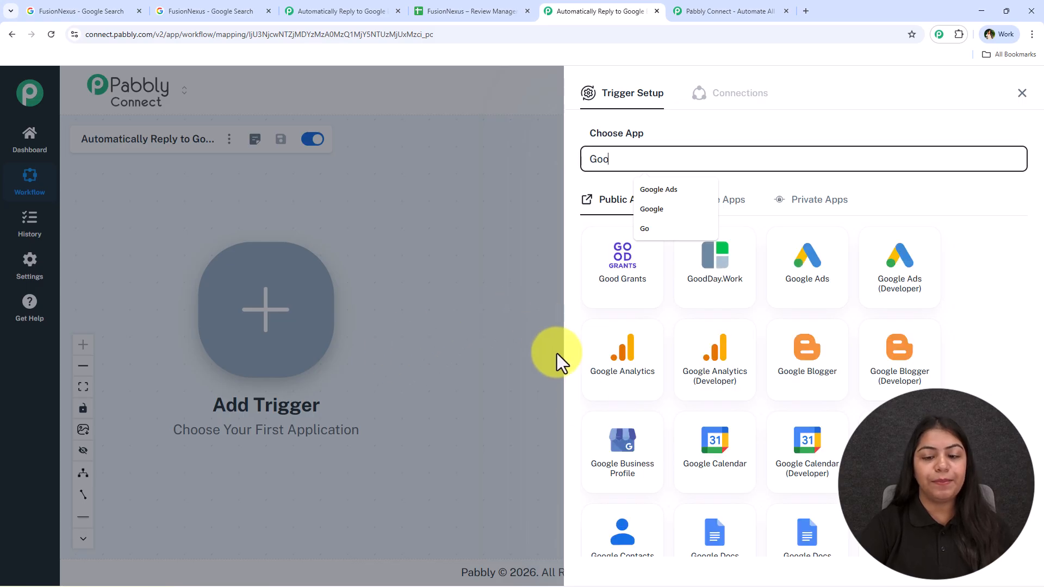
{"action": "left_click", "coordinate": [612, 445]}
{"action": "left_click", "coordinate": [629, 217]}
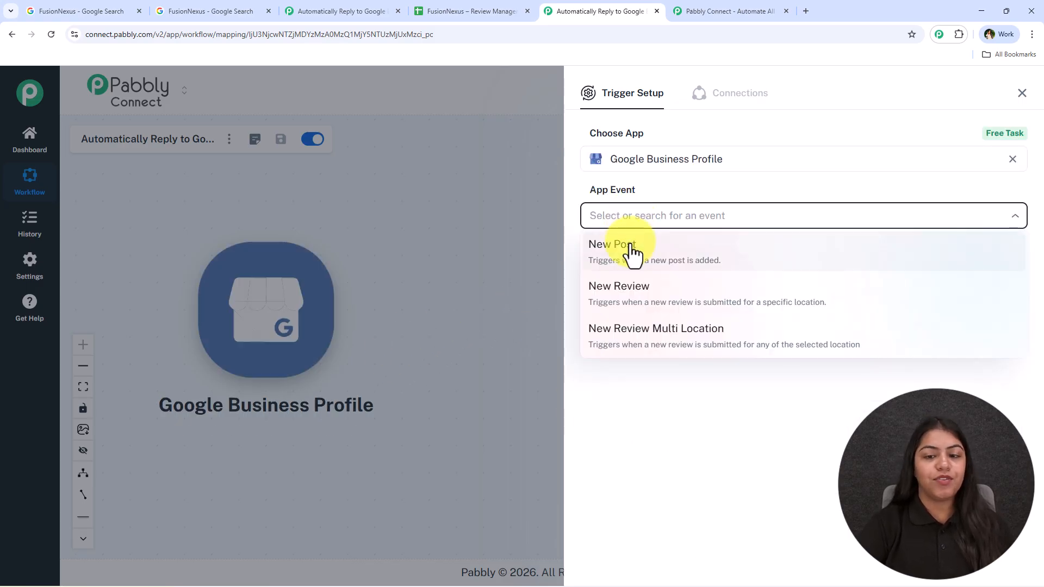
{"action": "left_click", "coordinate": [634, 291]}
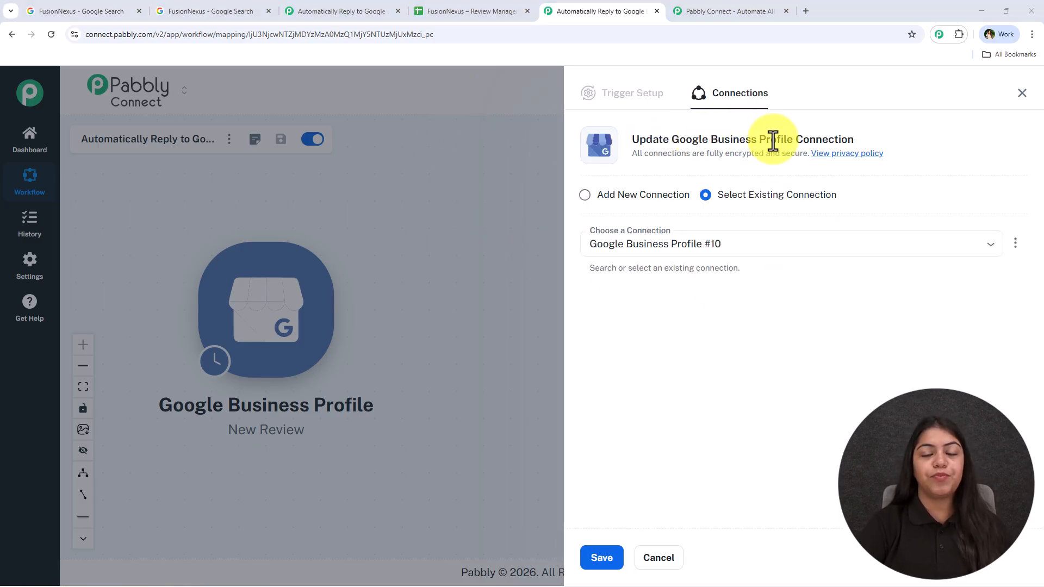
- Create a new Google Business Profile connection for the trigger by signing in with the business owner's Google account and granting access
{"action": "left_click_drag", "start_coordinate": [853, 218], "coordinate": [723, 209]}
{"action": "left_click", "coordinate": [723, 210]}
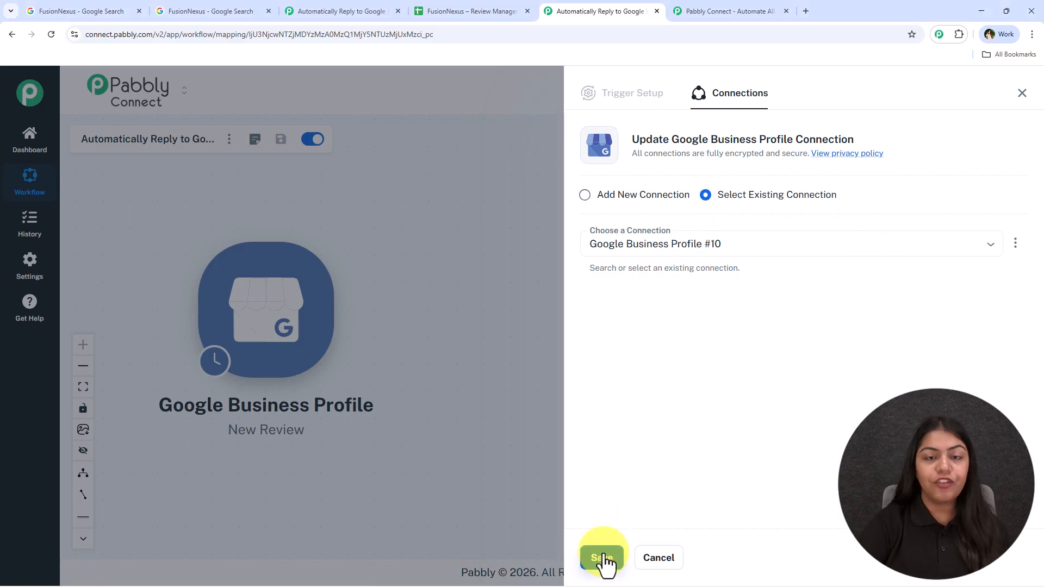
{"action": "left_click", "coordinate": [590, 197]}
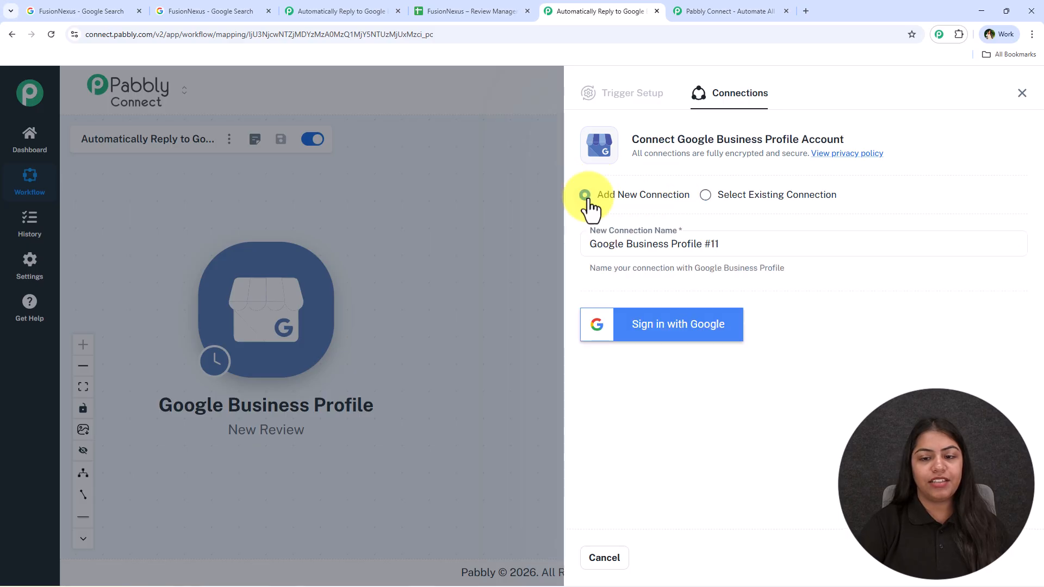
{"action": "left_click", "coordinate": [707, 327]}
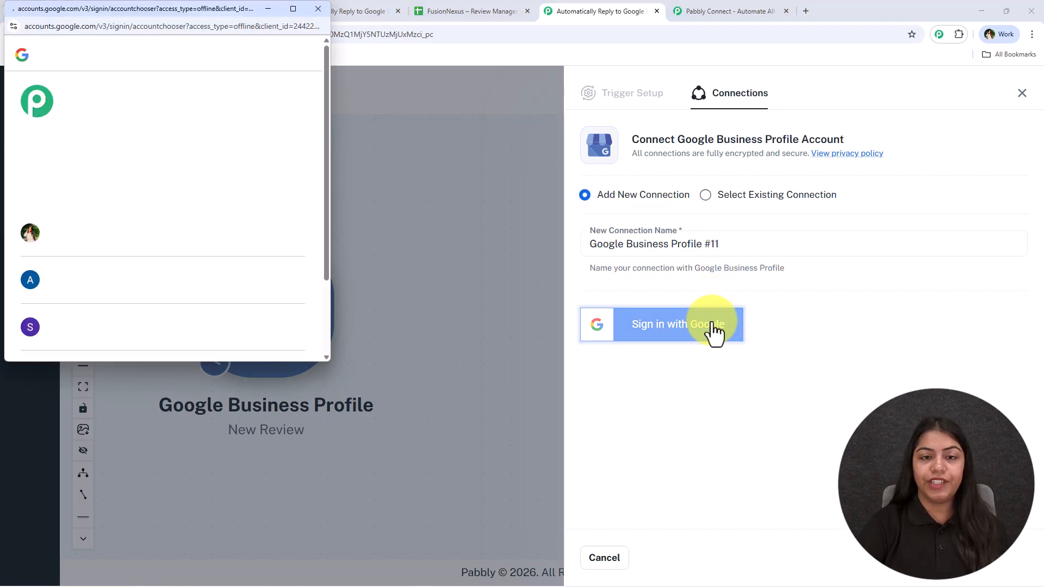
{"action": "left_click", "coordinate": [75, 337]}
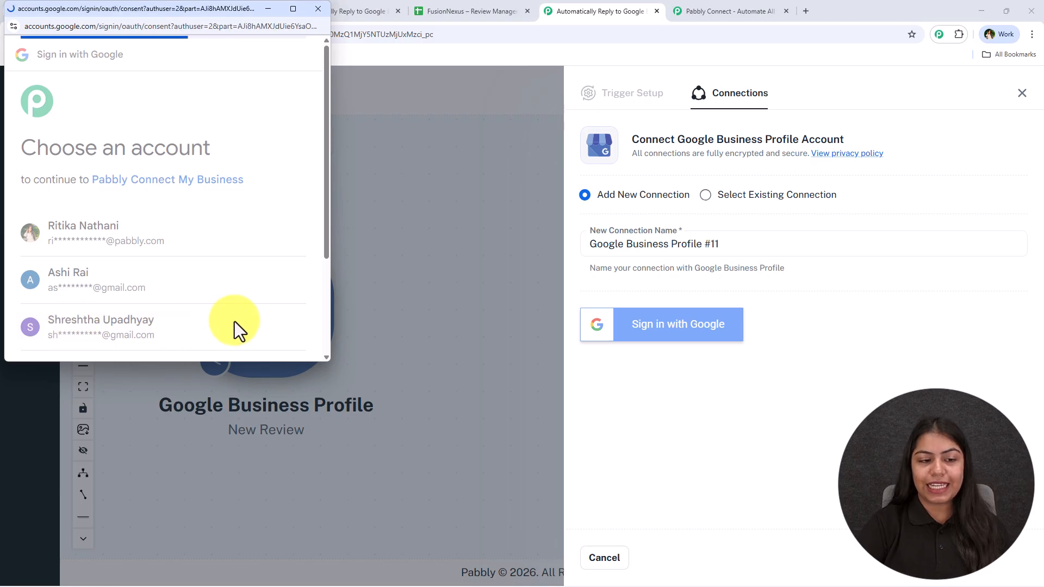
{"action": "scroll", "coordinate": [221, 234], "scroll_direction": "down", "scroll_amount": 4}
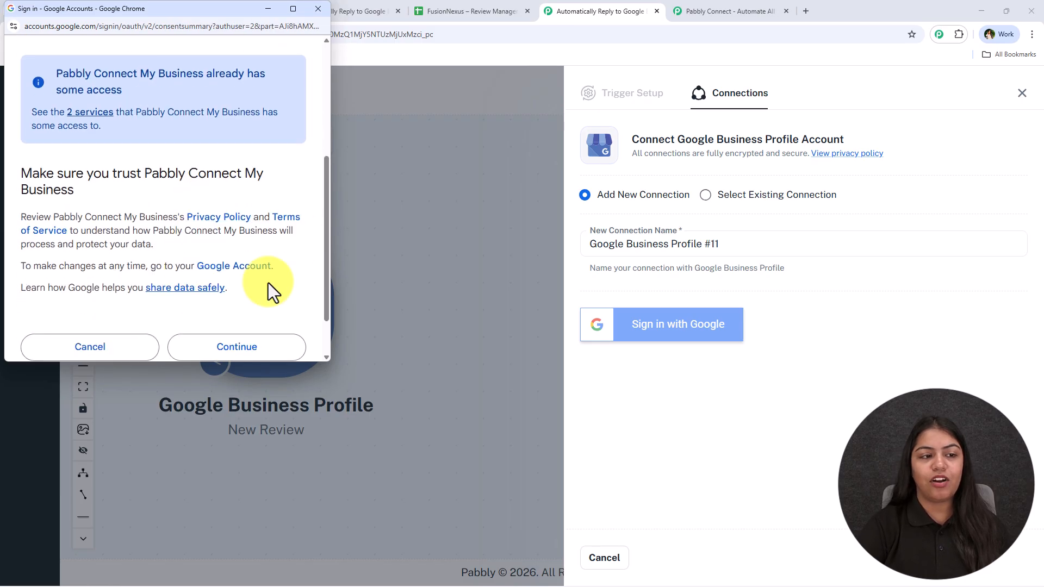
{"action": "left_click", "coordinate": [251, 351]}
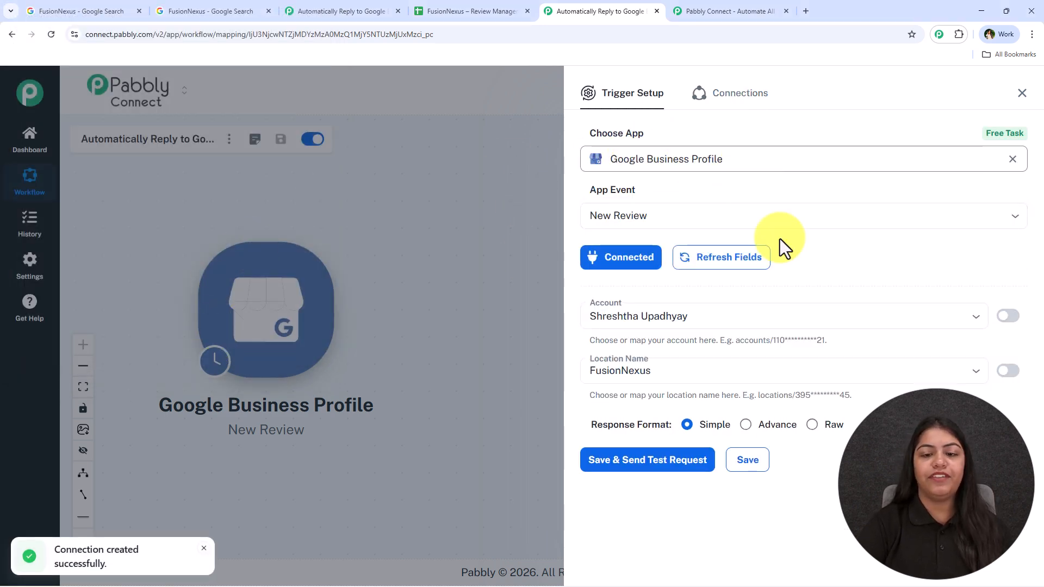
- Select the business owner's account and the FusionNexus location for the trigger, and save it with a test request
{"action": "left_click", "coordinate": [738, 379]}
{"action": "left_click", "coordinate": [689, 320]}
{"action": "left_click", "coordinate": [682, 345]}
{"action": "left_click", "coordinate": [660, 373]}
{"action": "left_click", "coordinate": [657, 402]}
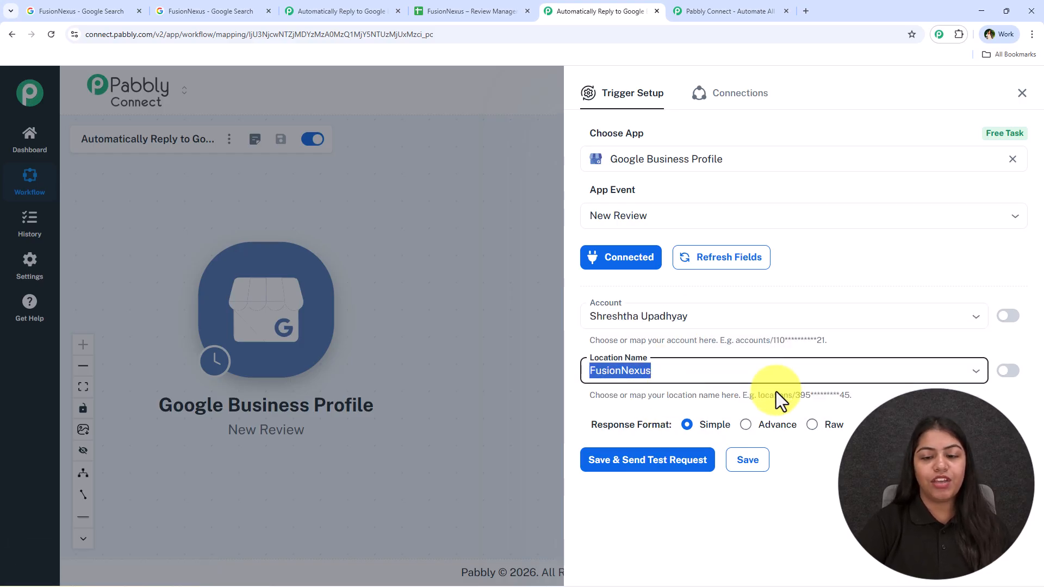
{"action": "left_click", "coordinate": [674, 463]}
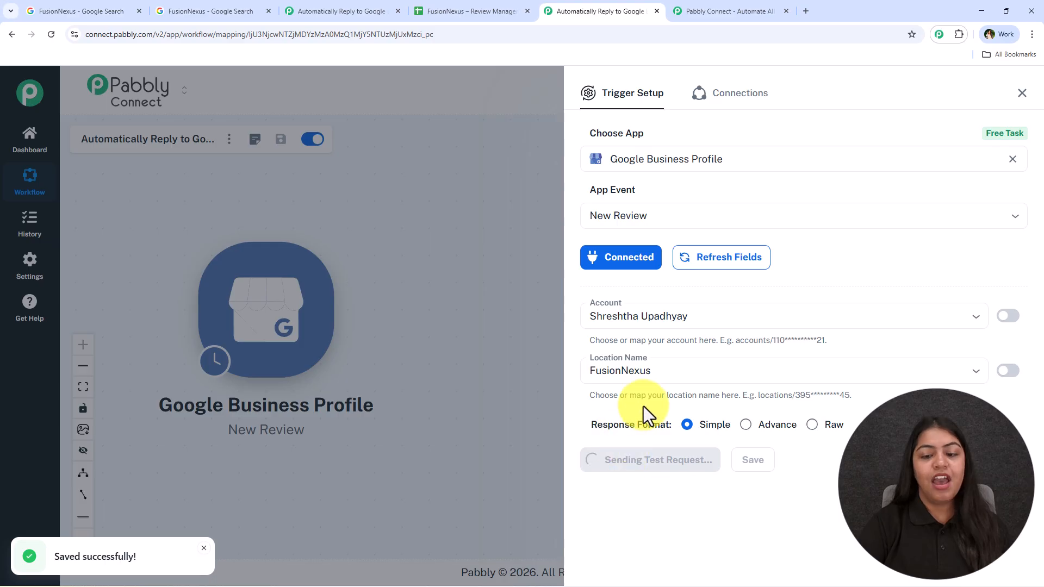
- Examine the review fields in the trigger's test response, compare them with the review on Google, and close the trigger setup
{"action": "scroll", "coordinate": [700, 396], "scroll_direction": "down", "scroll_amount": 6}
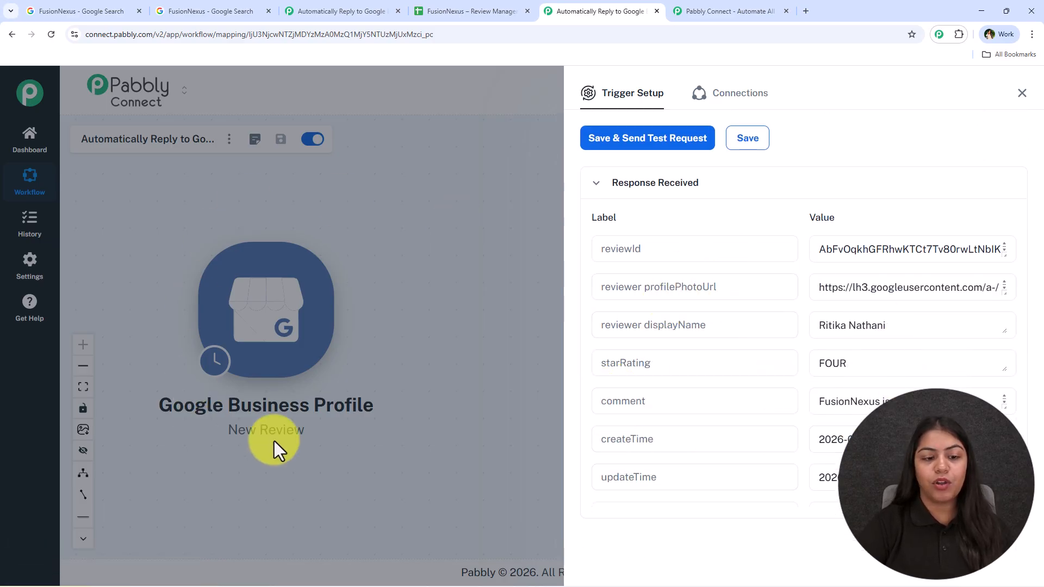
{"action": "scroll", "coordinate": [674, 361], "scroll_direction": "down", "scroll_amount": 2}
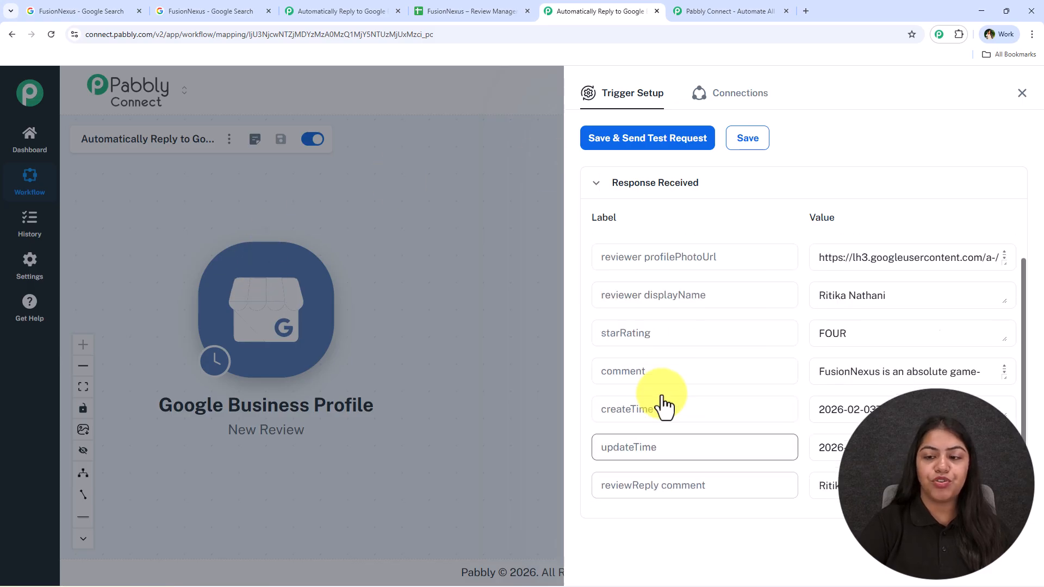
{"action": "scroll", "coordinate": [662, 404], "scroll_direction": "up", "scroll_amount": 2}
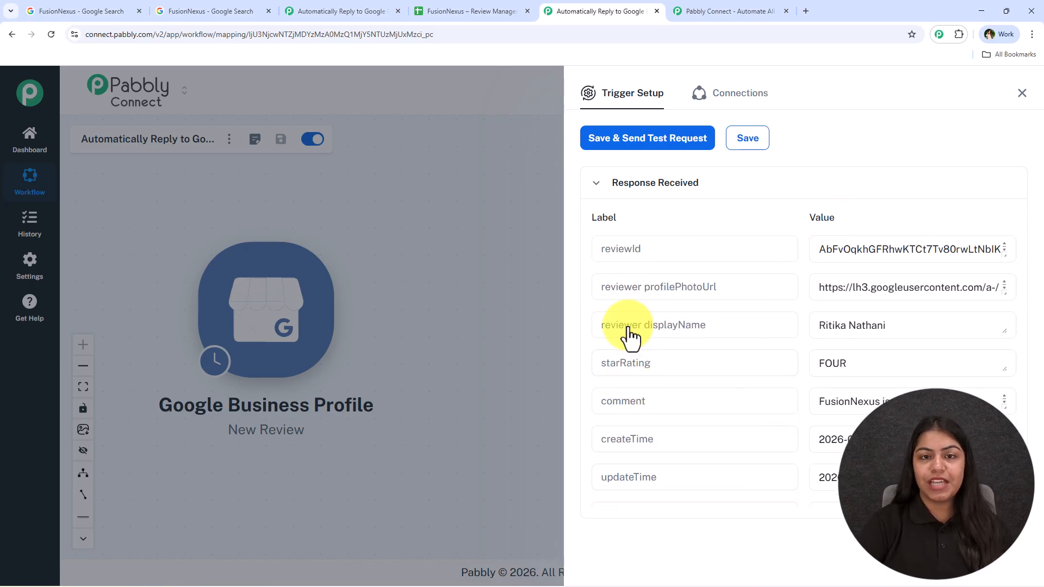
{"action": "left_click", "coordinate": [211, 11]}
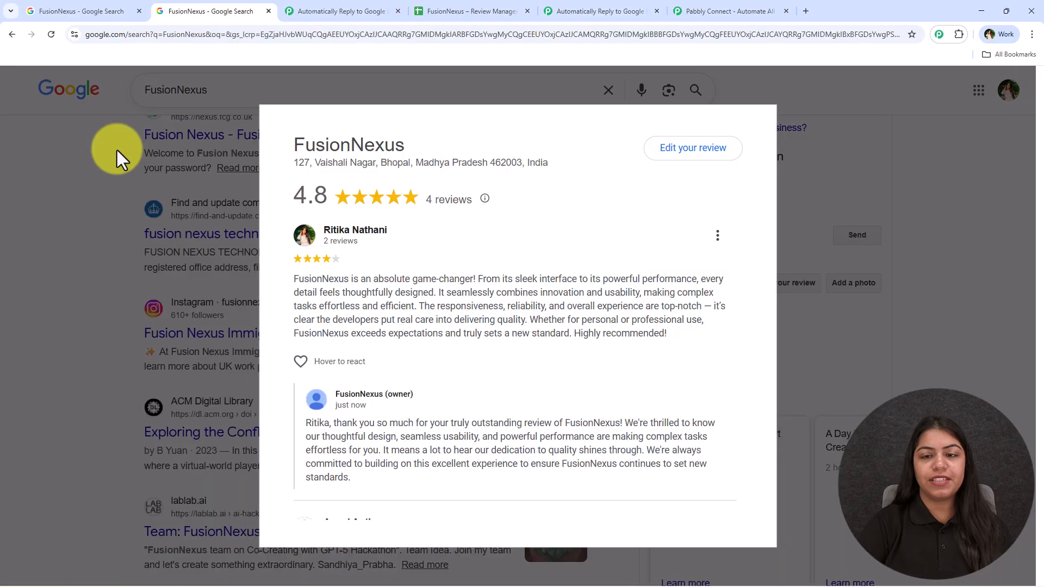
{"action": "left_click", "coordinate": [578, 3]}
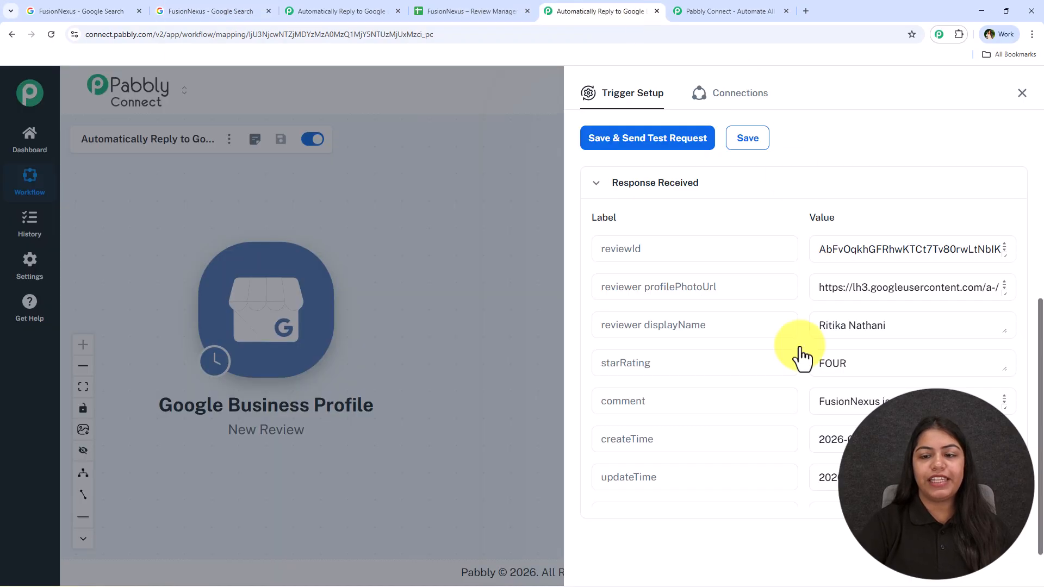
{"action": "scroll", "coordinate": [846, 305], "scroll_direction": "down", "scroll_amount": 3}
{"action": "scroll", "coordinate": [672, 402], "scroll_direction": "up", "scroll_amount": 2}
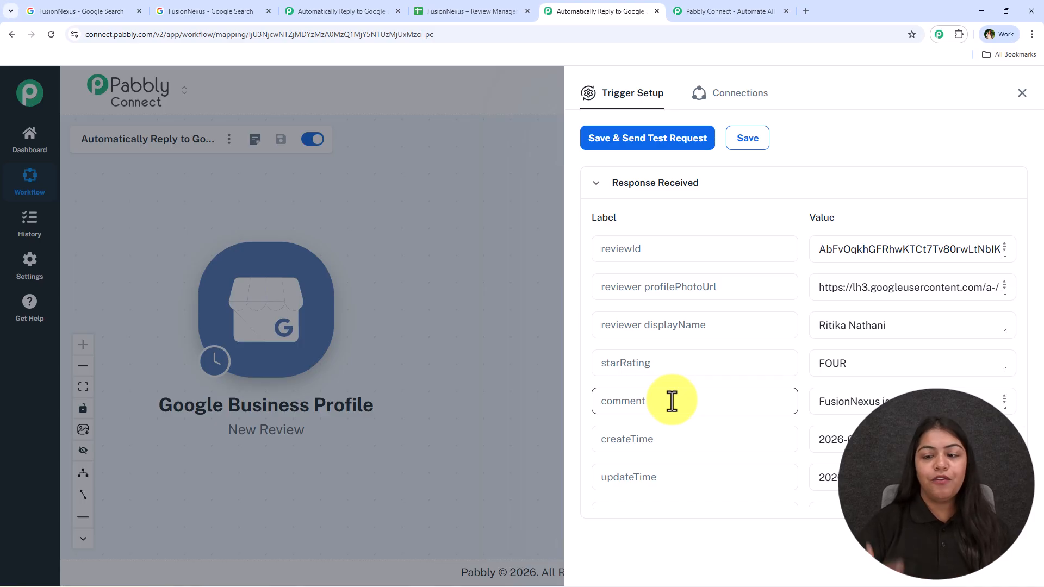
{"action": "scroll", "coordinate": [821, 427], "scroll_direction": "up", "scroll_amount": 2}
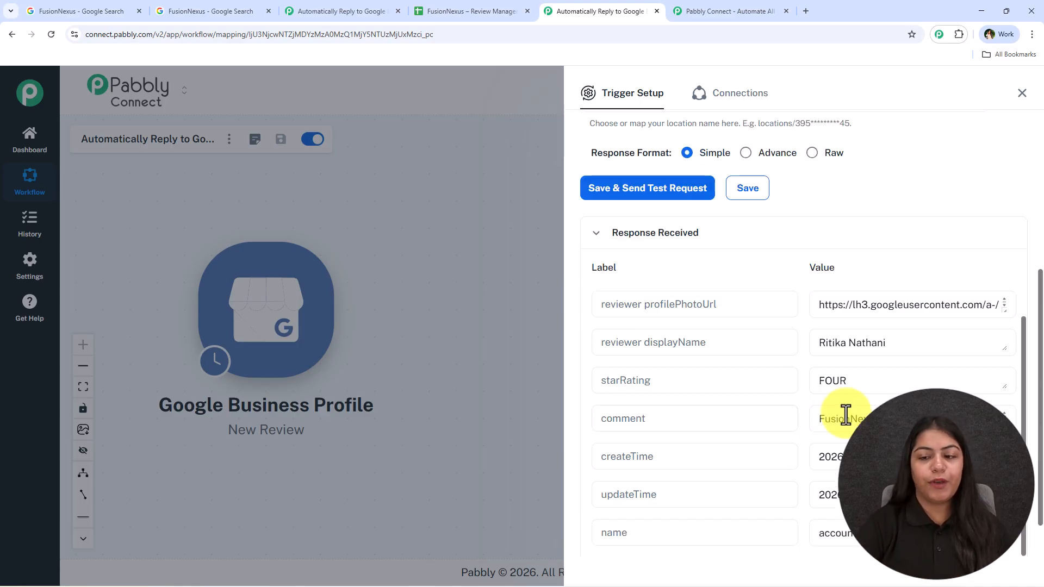
{"action": "scroll", "coordinate": [793, 460], "scroll_direction": "down", "scroll_amount": 3}
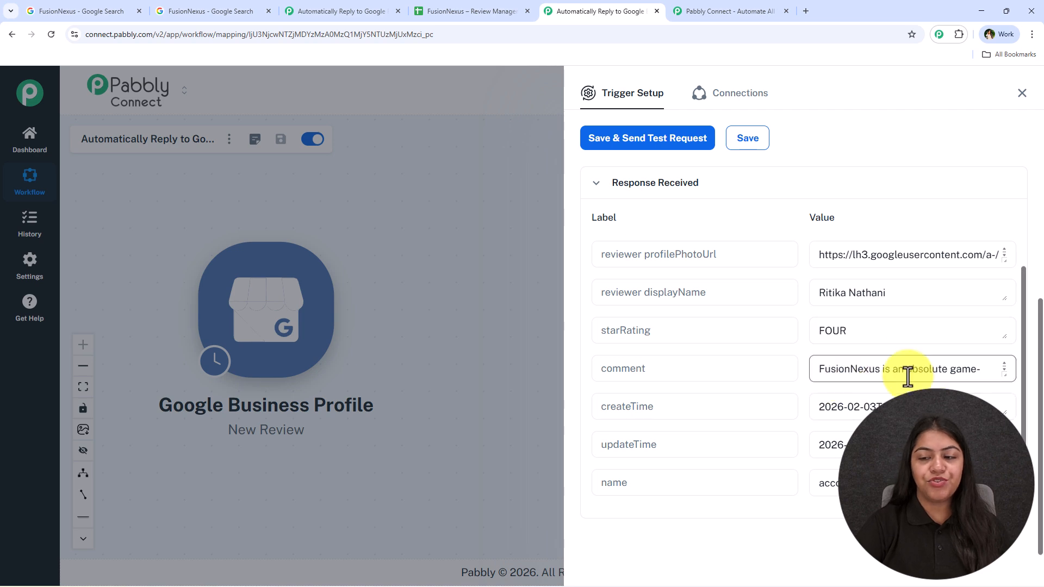
{"action": "scroll", "coordinate": [881, 384], "scroll_direction": "up", "scroll_amount": 2}
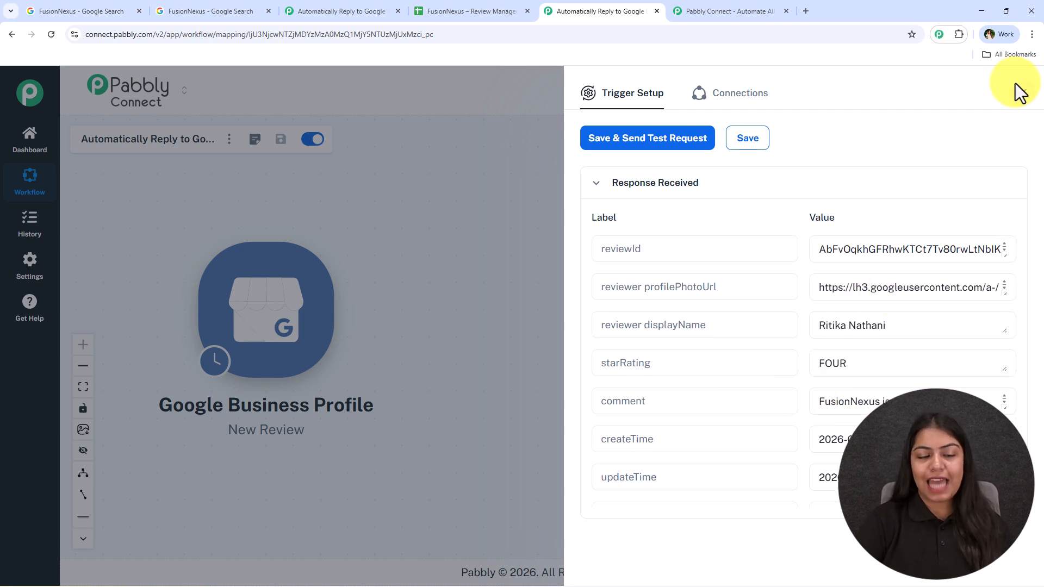
{"action": "left_click", "coordinate": [1015, 83]}
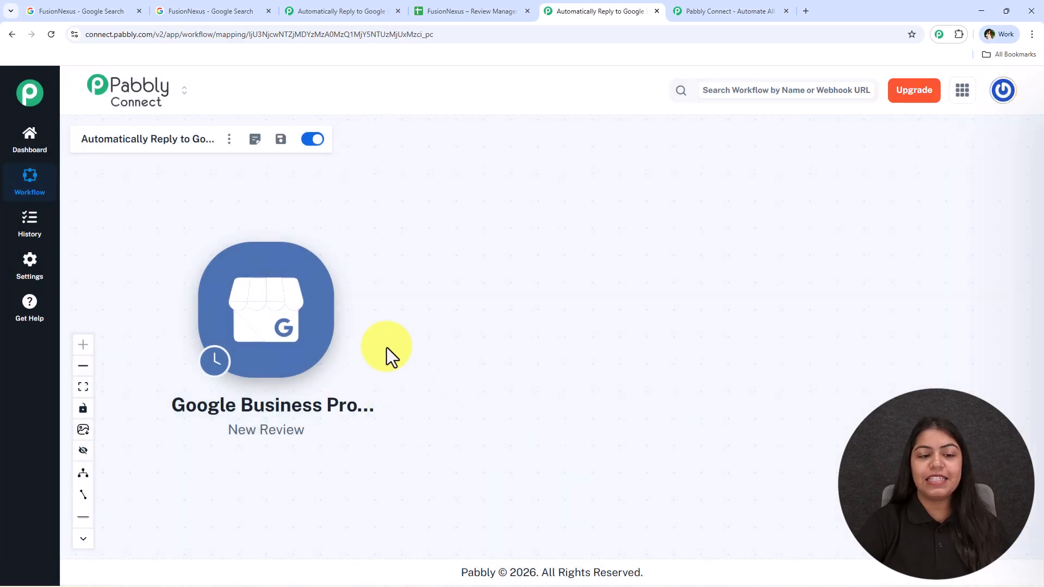
- Check the trigger's polling interval and the available check frequencies, and close the trigger time settings without saving
{"action": "left_click_drag", "start_coordinate": [504, 391], "coordinate": [458, 363]}
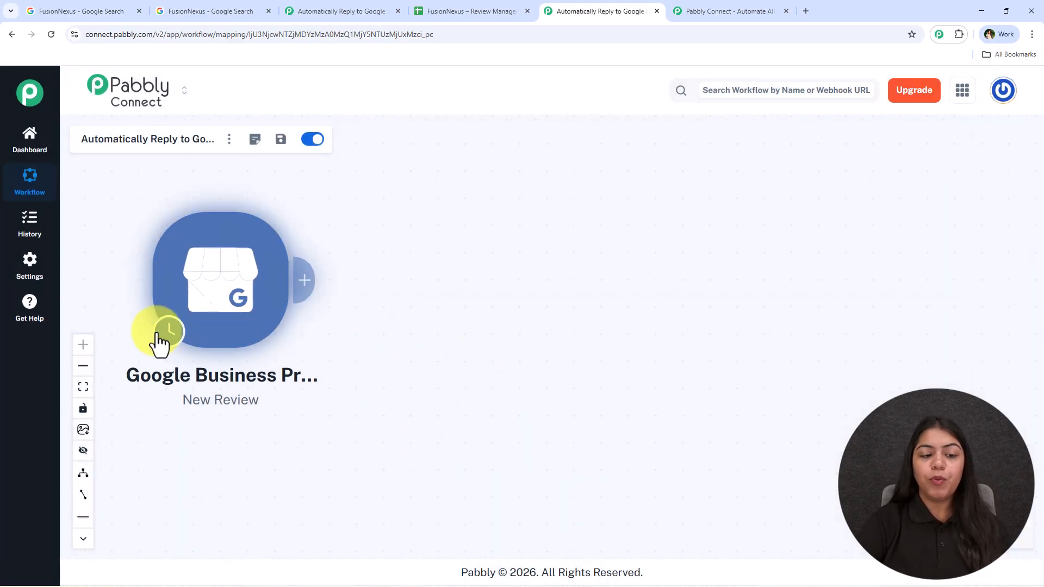
{"action": "mouse_move", "coordinate": [160, 342]}
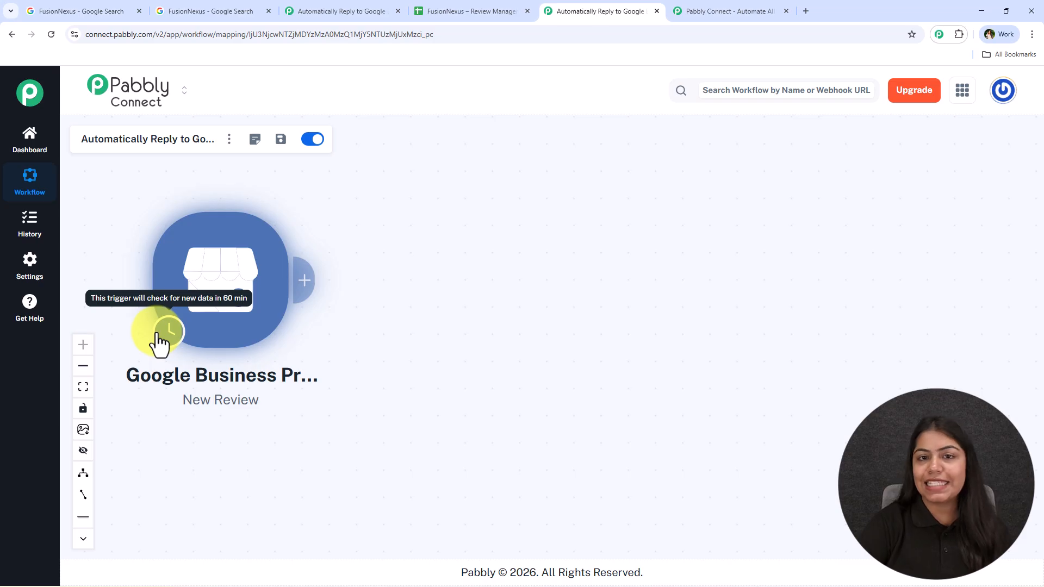
{"action": "right_click", "coordinate": [157, 334]}
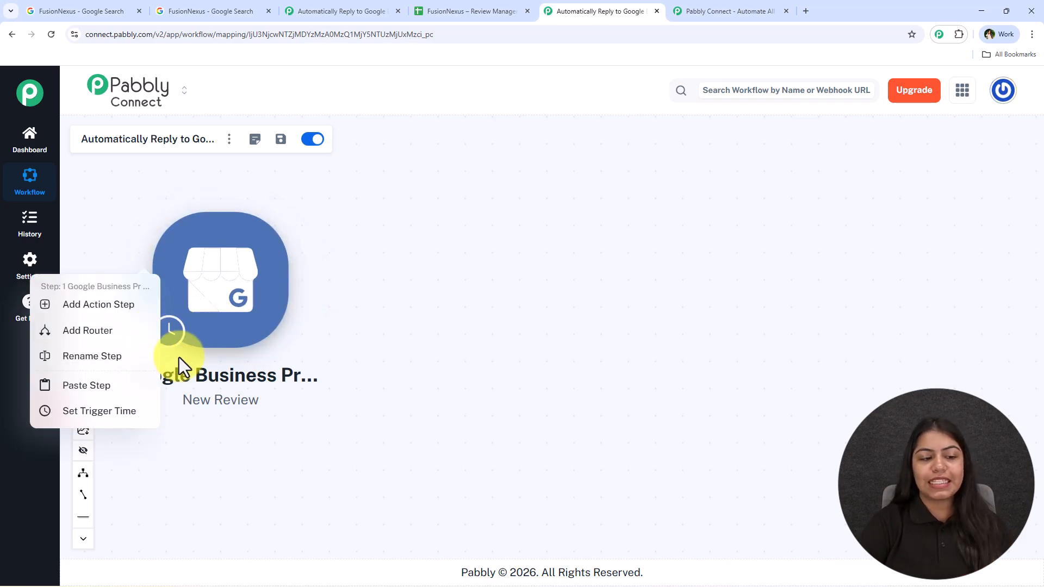
{"action": "left_click", "coordinate": [129, 412]}
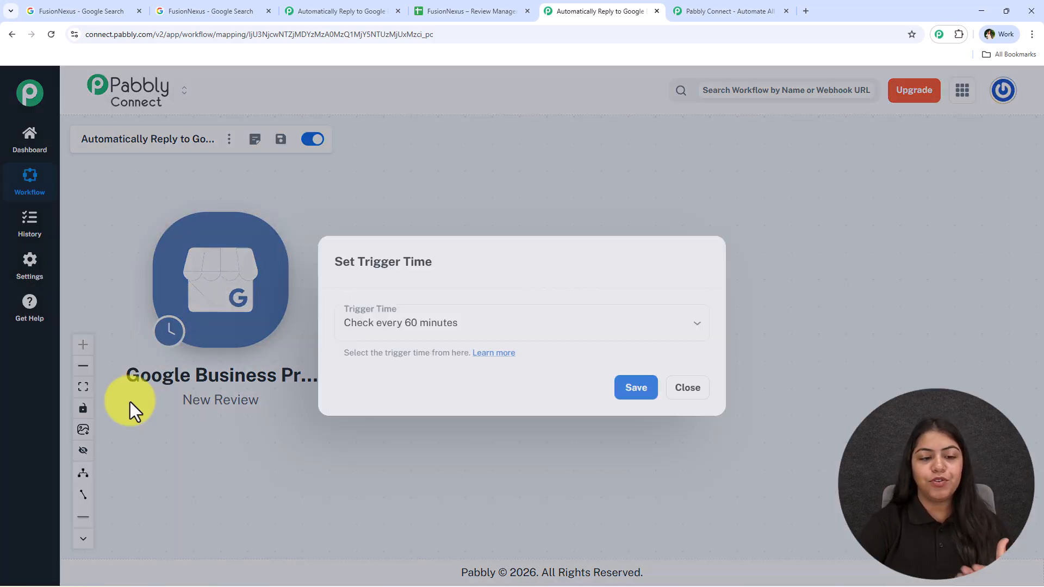
{"action": "left_click", "coordinate": [388, 315]}
{"action": "scroll", "coordinate": [443, 474], "scroll_direction": "down", "scroll_amount": 3}
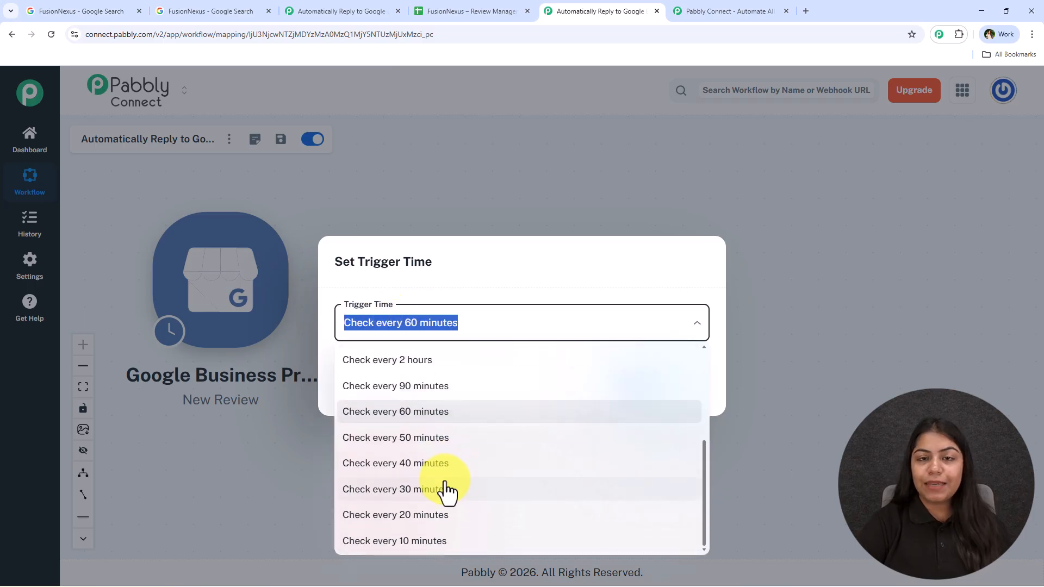
{"action": "scroll", "coordinate": [399, 353], "scroll_direction": "up", "scroll_amount": 4}
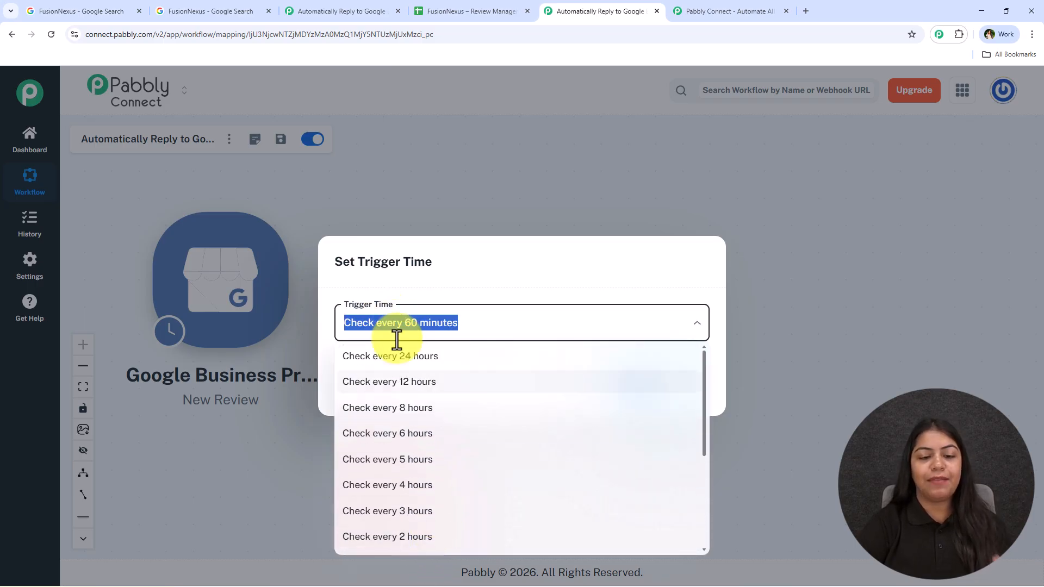
{"action": "left_click", "coordinate": [486, 281]}
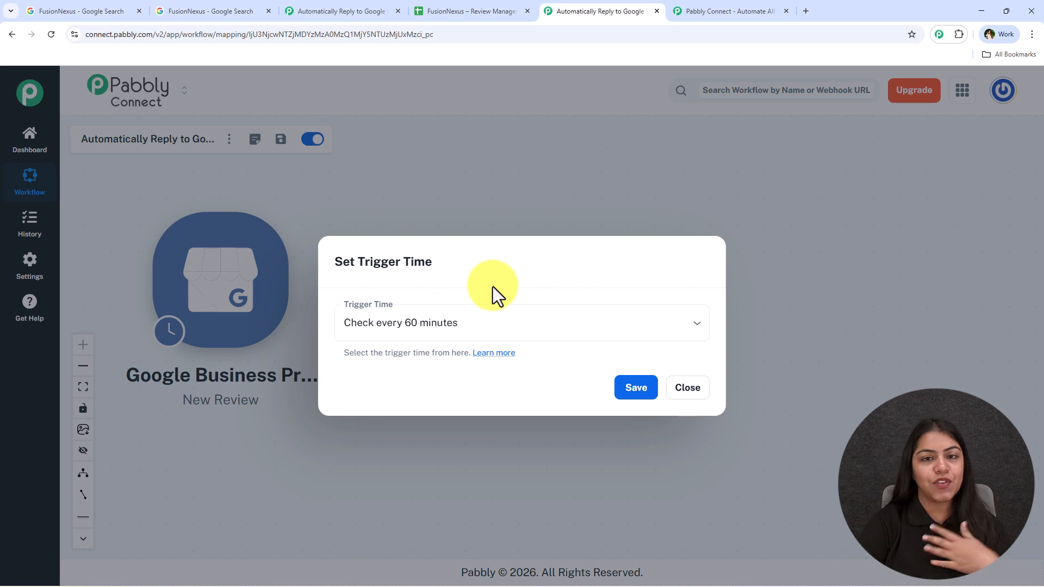
{"action": "left_click", "coordinate": [687, 388]}
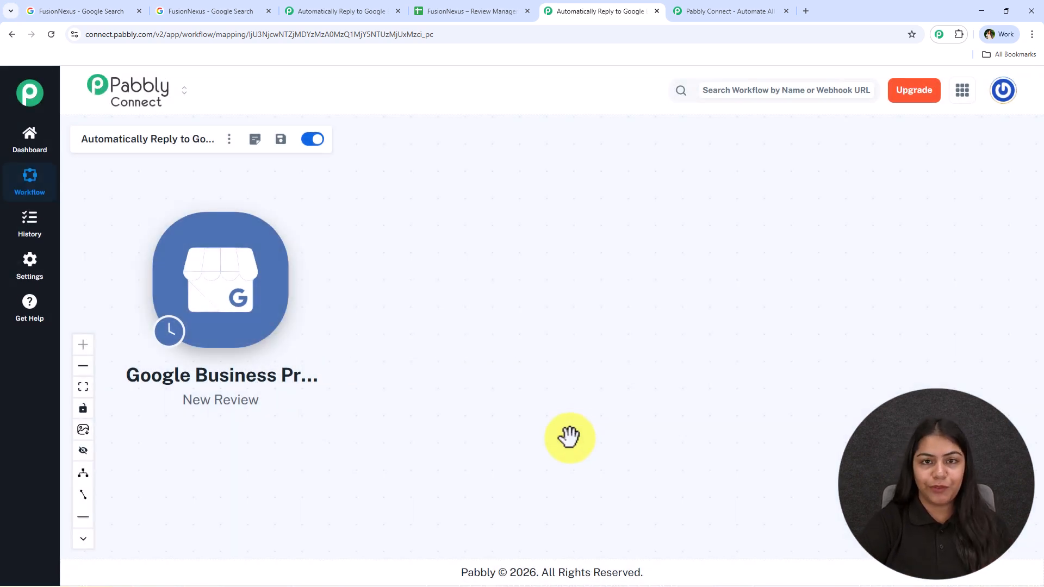
- Inspect the latest review's row, from Review ID to Review Text, in the FusionNexus – Review Management spreadsheet
{"action": "left_click", "coordinate": [444, 11]}
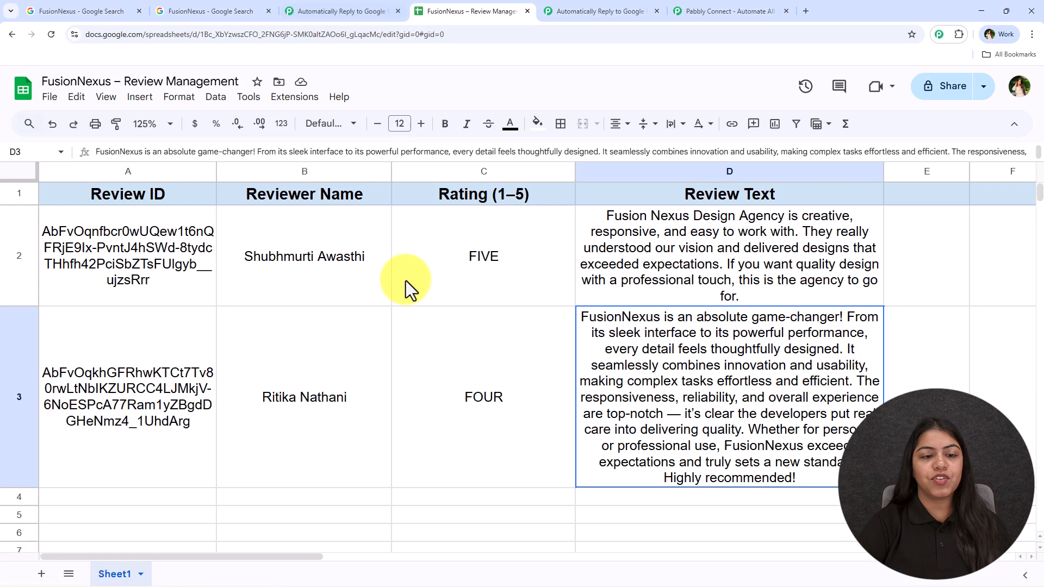
{"action": "left_click_drag", "start_coordinate": [197, 358], "coordinate": [706, 376]}
{"action": "left_click", "coordinate": [706, 377]}
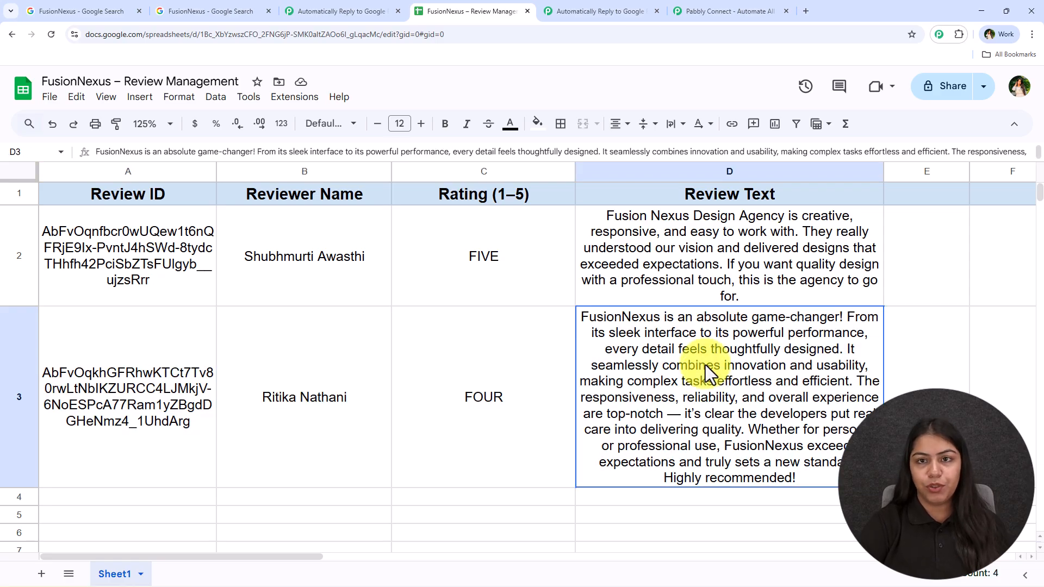
- Add a Google Sheets action with the Add New Row event after the trigger in the Pabbly Connect workflow
{"action": "left_click", "coordinate": [617, 1]}
{"action": "left_click", "coordinate": [304, 274]}
{"action": "type", "text": "SH"}
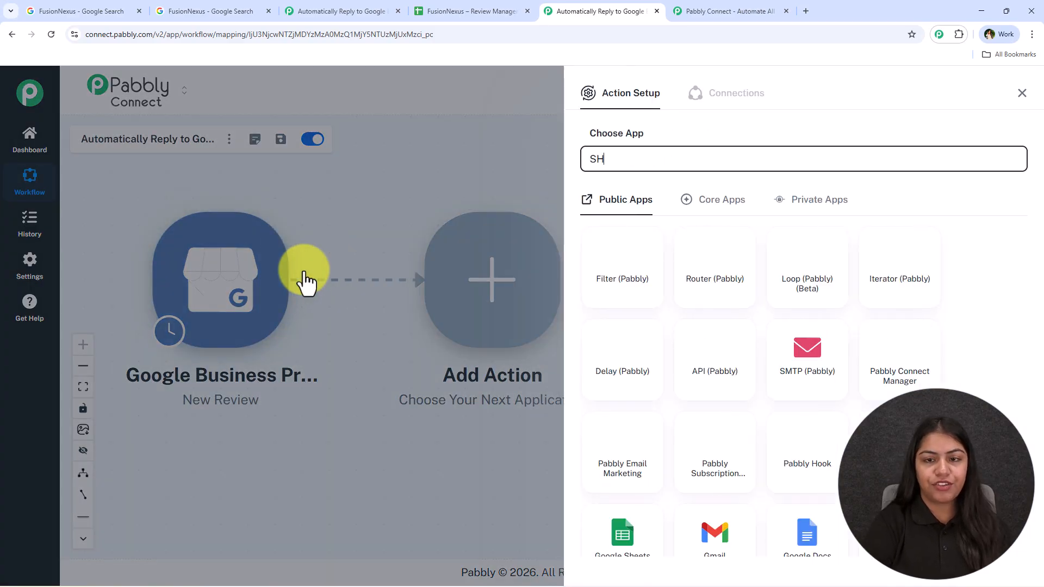
{"action": "type", "text": "eets"}
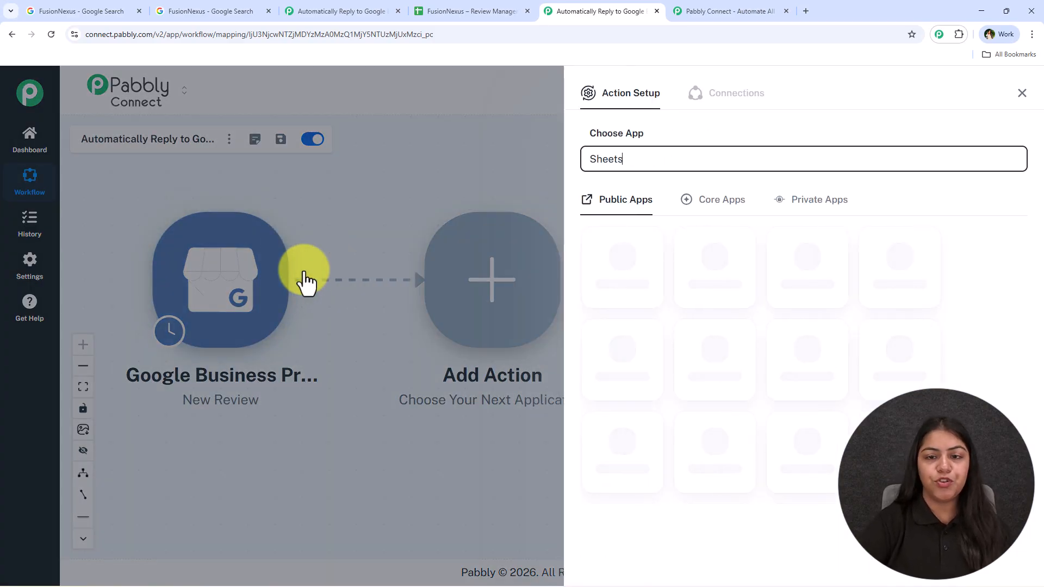
{"action": "left_click", "coordinate": [598, 296]}
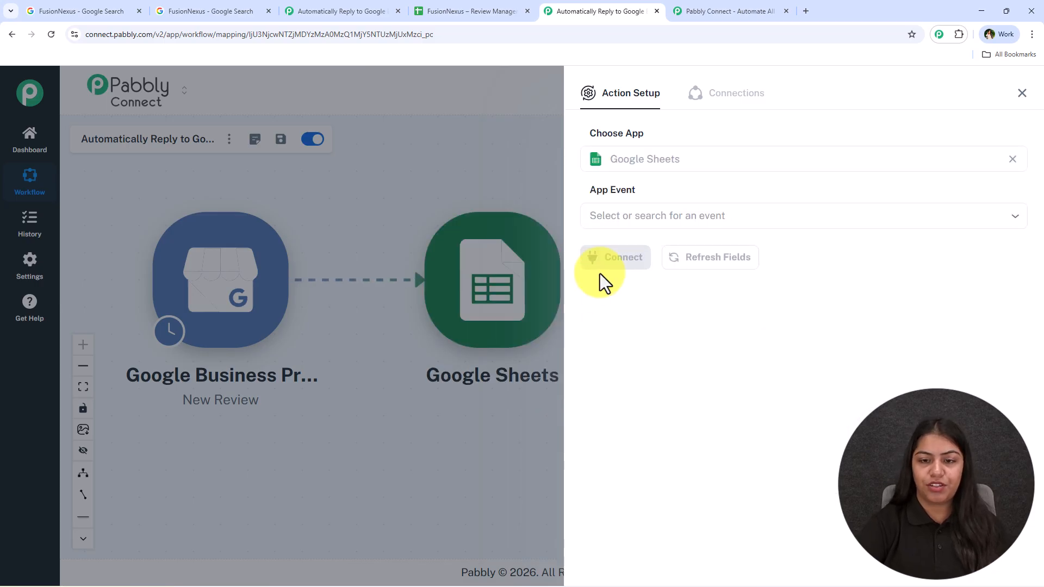
{"action": "left_click", "coordinate": [622, 211]}
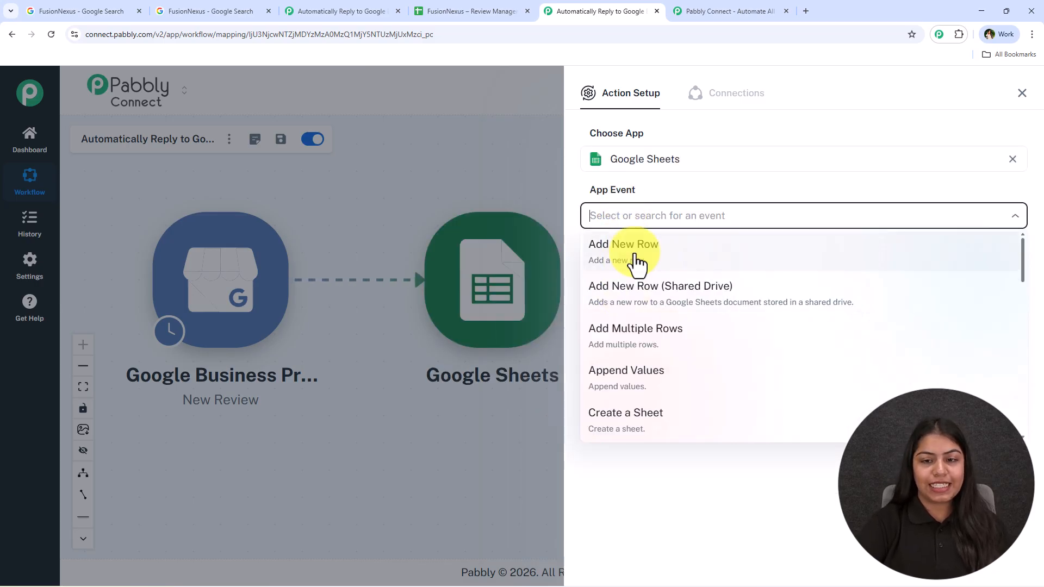
{"action": "left_click", "coordinate": [636, 264]}
- Create a new Google Sheets connection for the Add New Row action by signing in with the Google account and granting access
{"action": "left_click", "coordinate": [625, 273]}
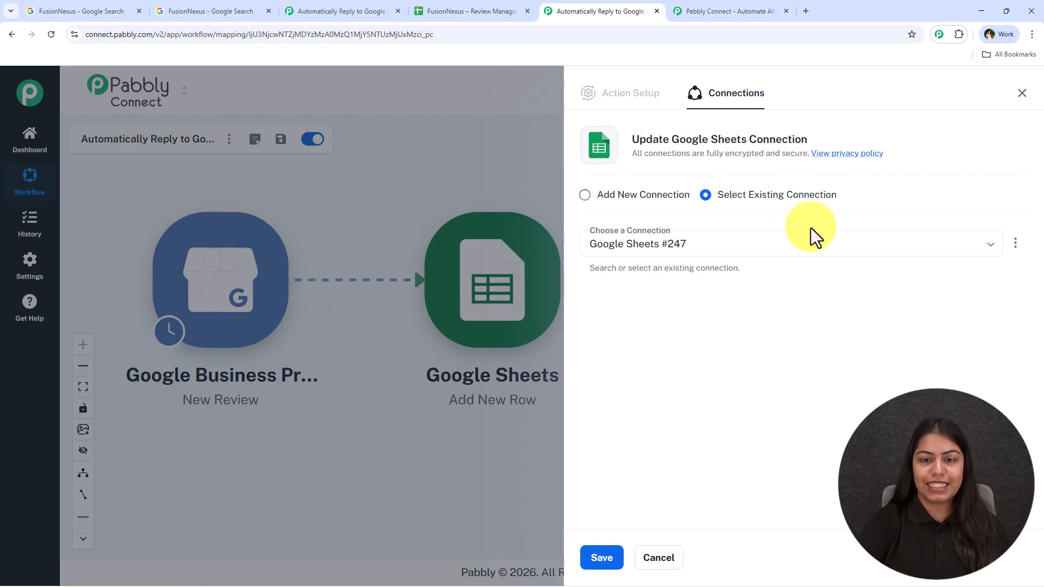
{"action": "left_click", "coordinate": [636, 204]}
{"action": "left_click", "coordinate": [623, 347]}
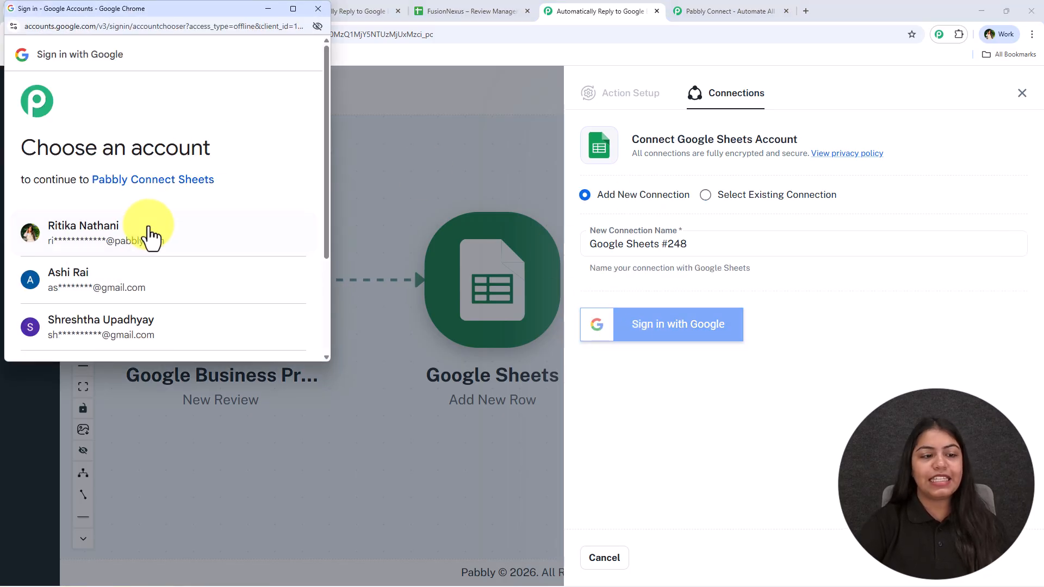
{"action": "left_click", "coordinate": [152, 238]}
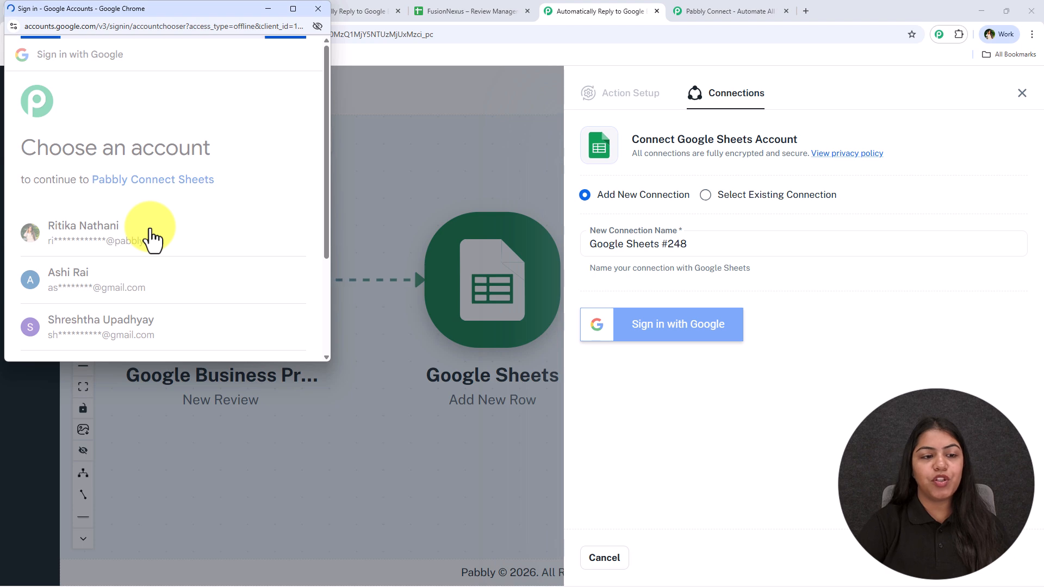
{"action": "scroll", "coordinate": [200, 306], "scroll_direction": "down", "scroll_amount": 5}
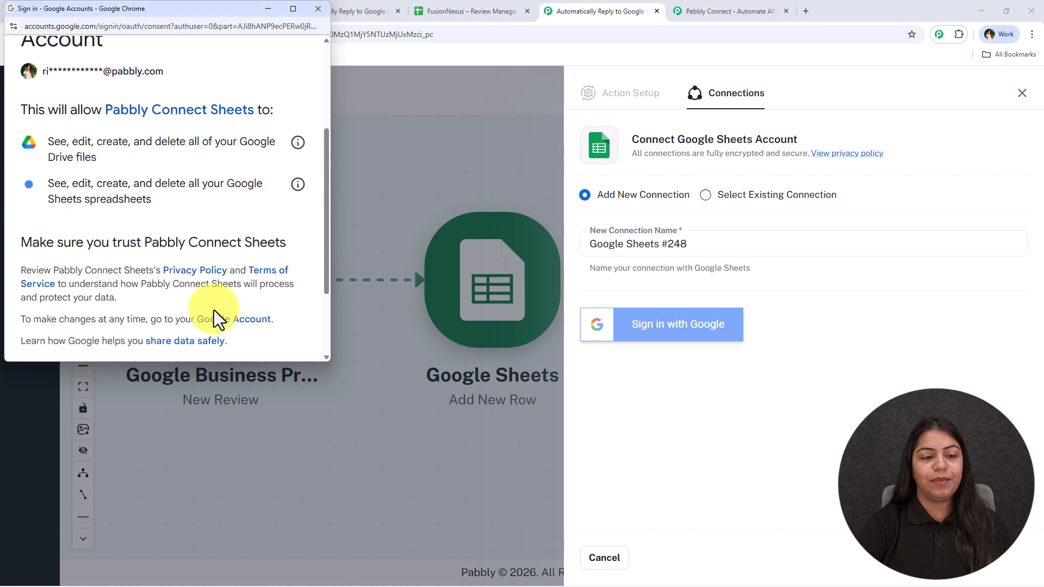
{"action": "left_click", "coordinate": [278, 298]}
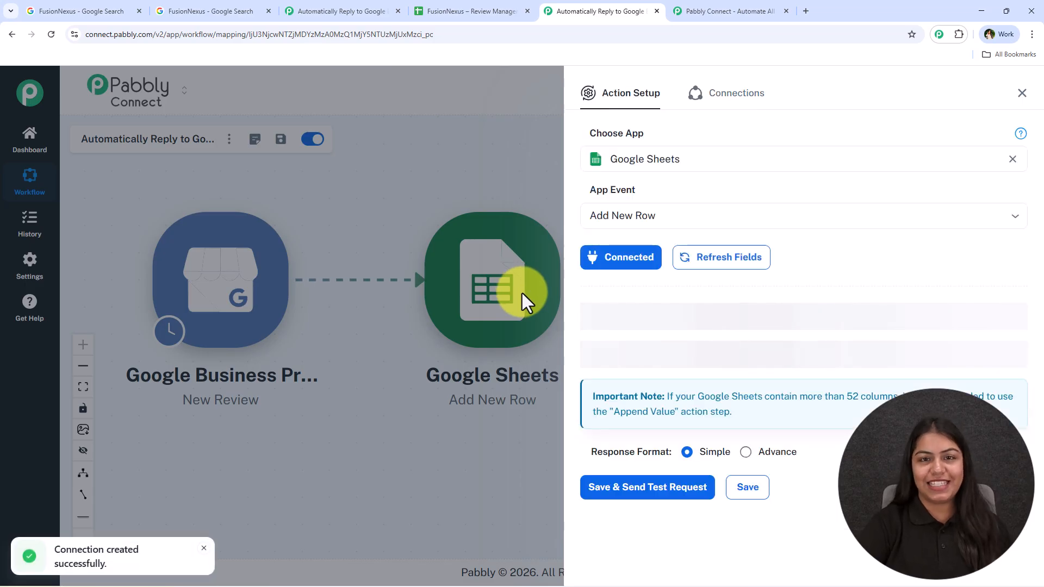
- Set the action's spreadsheet to FusionNexus – Review Management and compare the name with the file open in Google Sheets
{"action": "left_click", "coordinate": [722, 307]}
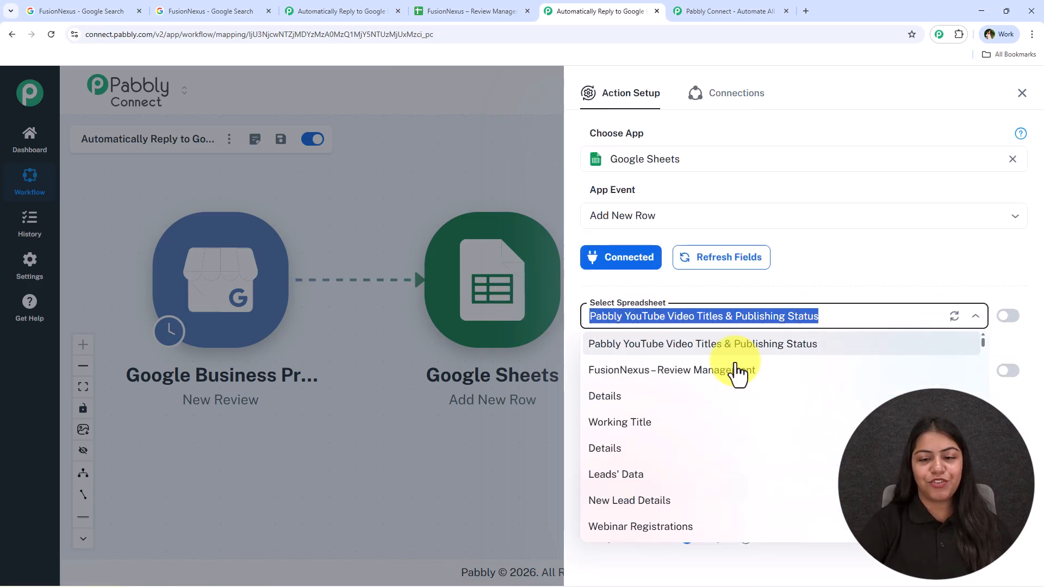
{"action": "left_click", "coordinate": [695, 370]}
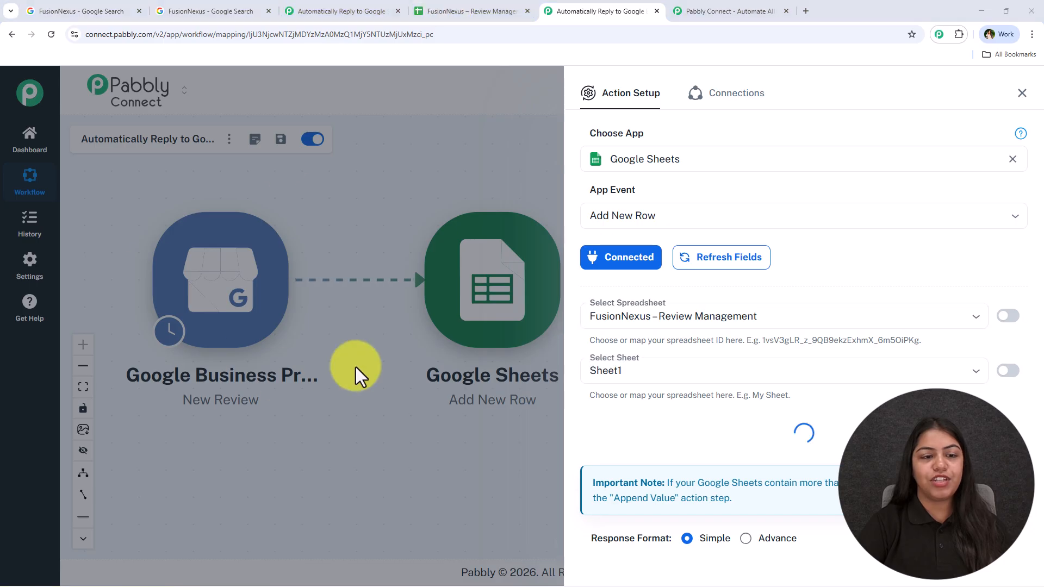
{"action": "left_click", "coordinate": [416, 10]}
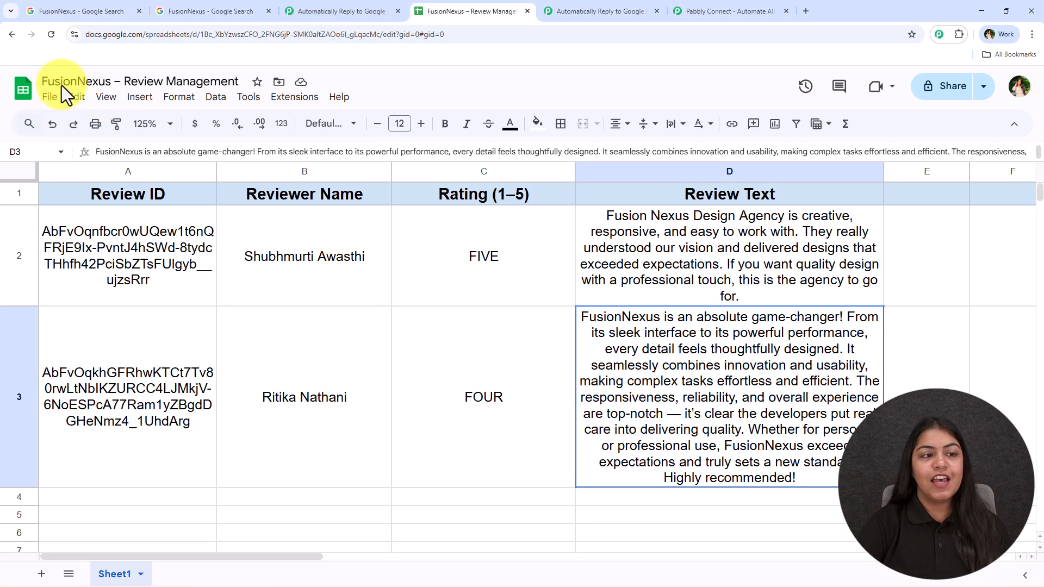
{"action": "left_click_drag", "start_coordinate": [63, 82], "coordinate": [245, 85]}
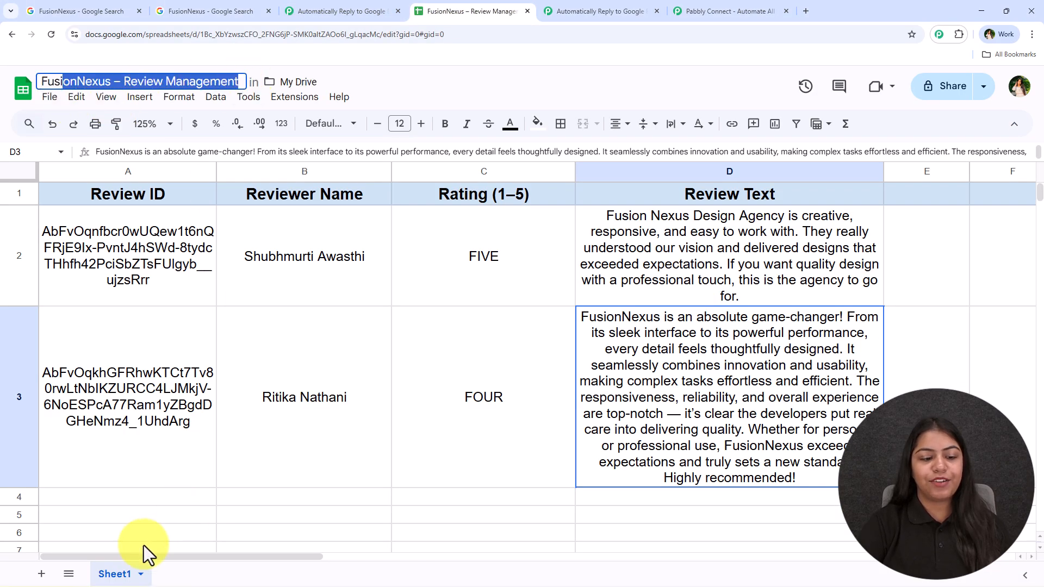
{"action": "left_click", "coordinate": [634, 11]}
- Map the trigger's reviewId to the Review ID column and reviewer displayName to the Reviewer Name column
{"action": "scroll", "coordinate": [706, 299], "scroll_direction": "down", "scroll_amount": 3}
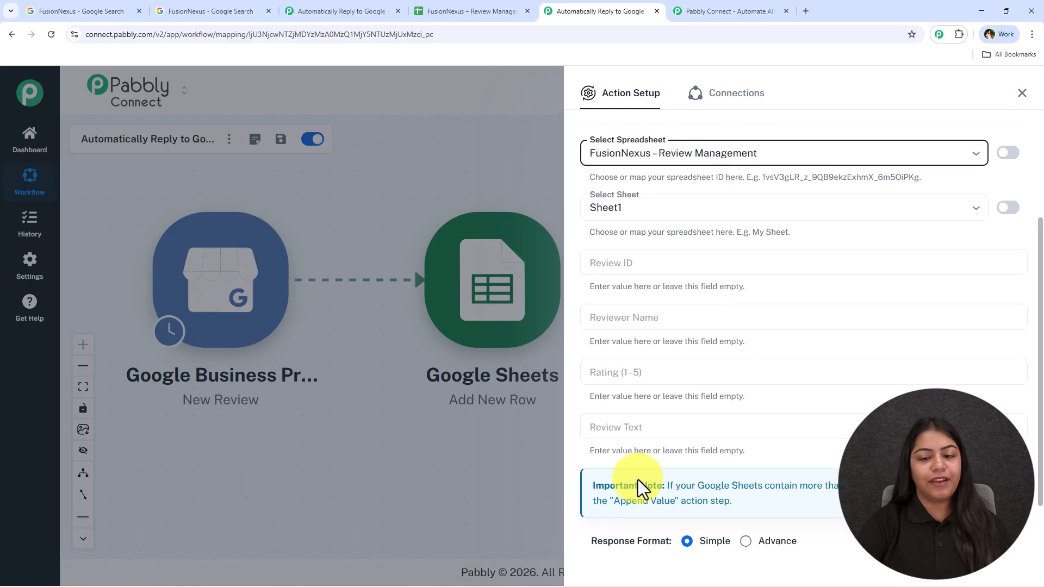
{"action": "left_click", "coordinate": [648, 260]}
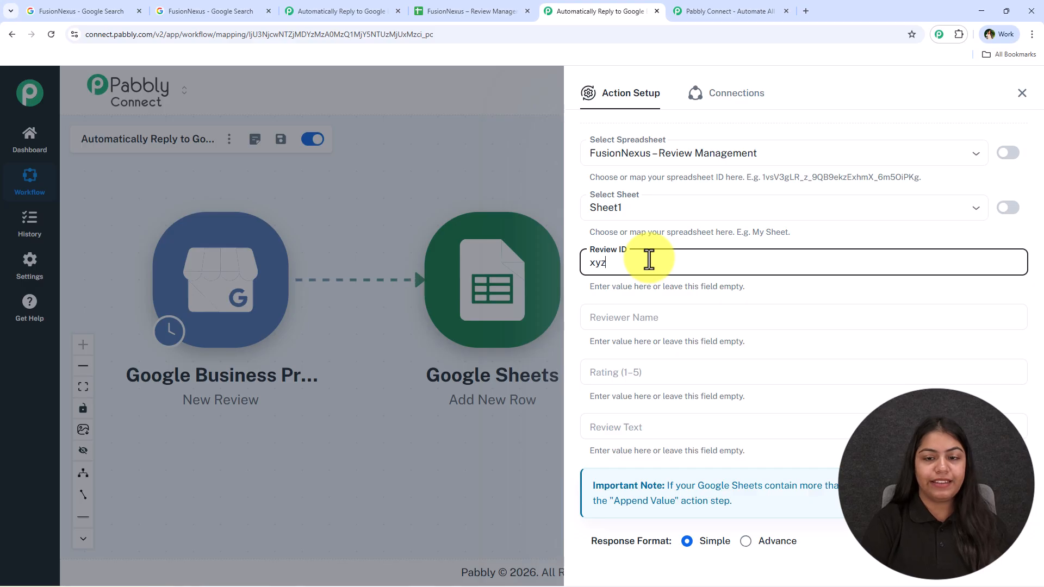
{"action": "type", "text": "/id"}
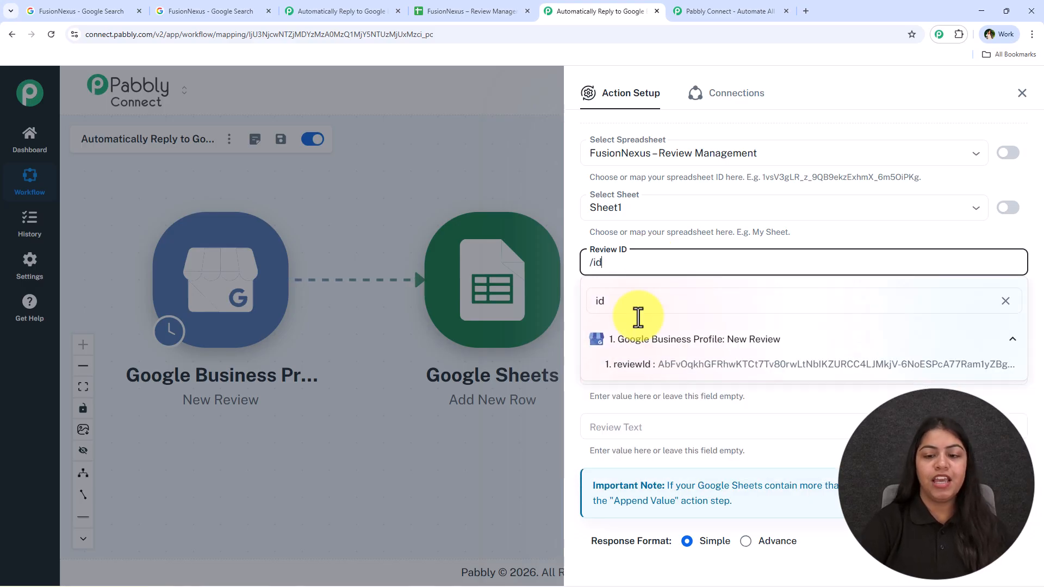
{"action": "left_click", "coordinate": [663, 365]}
{"action": "left_click", "coordinate": [642, 329]}
{"action": "type", "text": "/nam"}
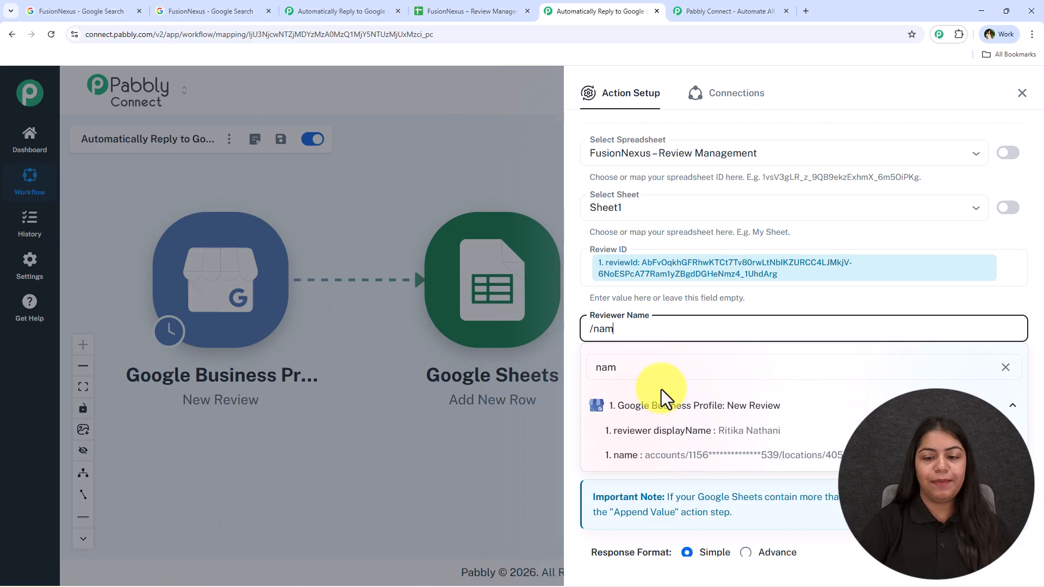
{"action": "left_click", "coordinate": [691, 431]}
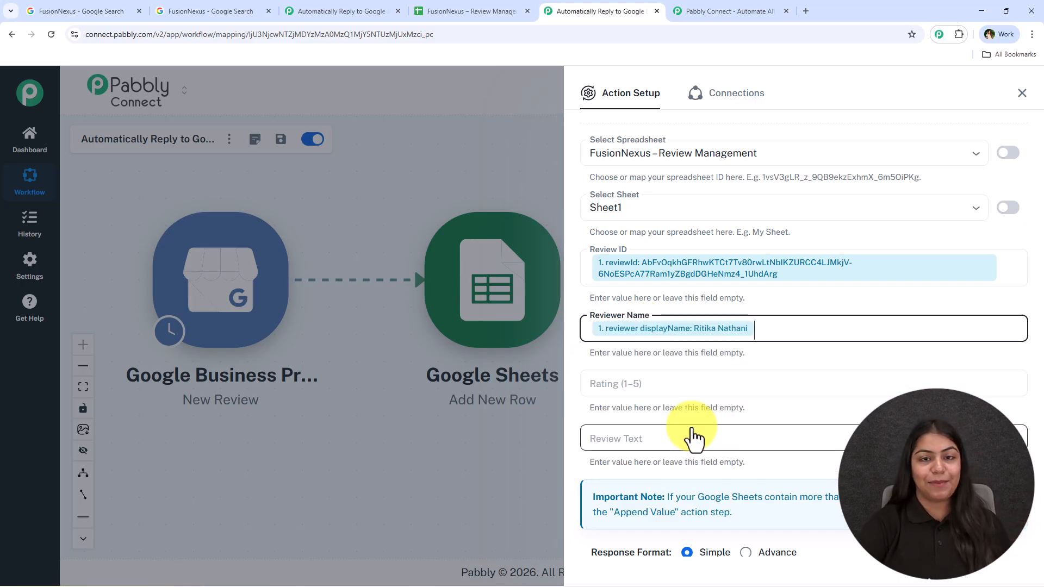
- Try to map the trigger's starRating to the Rating (1–5) column
{"action": "left_click", "coordinate": [673, 384]}
{"action": "type", "text": "/rat"}
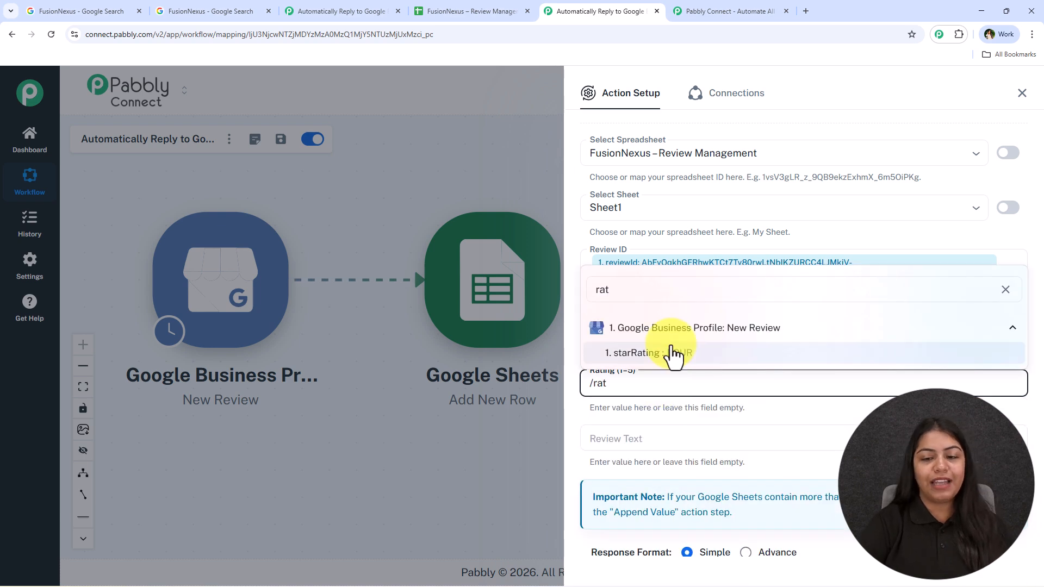
{"action": "left_click", "coordinate": [673, 354]}
{"action": "left_click", "coordinate": [628, 383]}
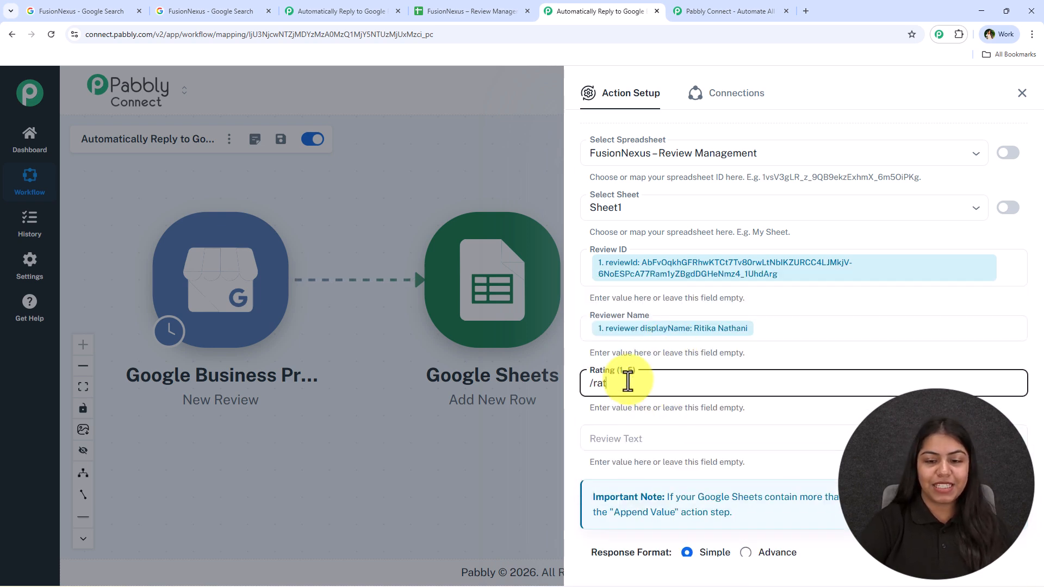
{"action": "type", "text": "/rat"}
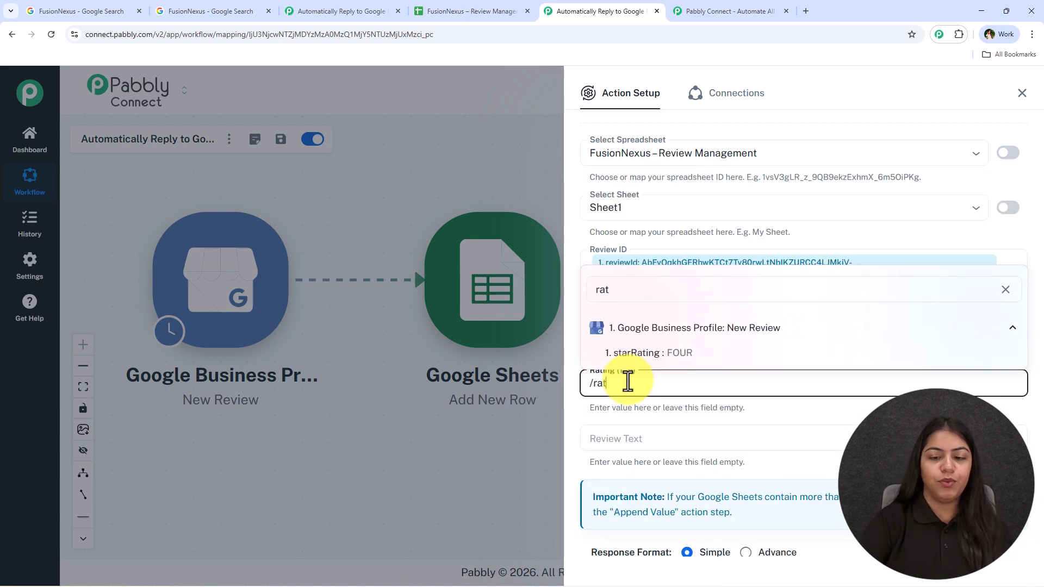
{"action": "left_click", "coordinate": [645, 356]}
- Replace the leftover text in Rating (1–5) with the trigger's starRating and map comment to the Review Text column
{"action": "left_click", "coordinate": [654, 389]}
{"action": "key", "text": "ctrl+a"}
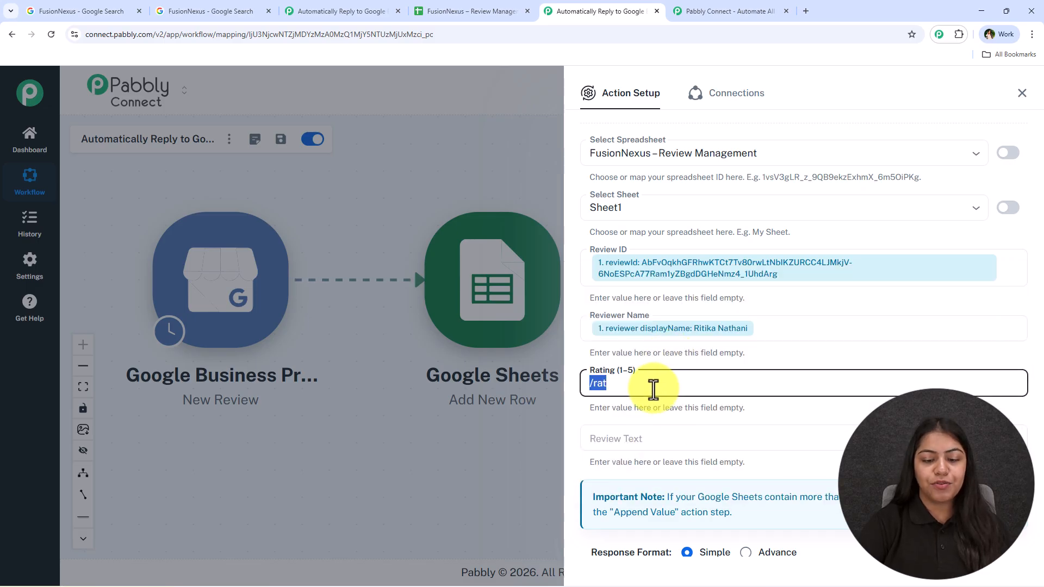
{"action": "type", "text": "/"}
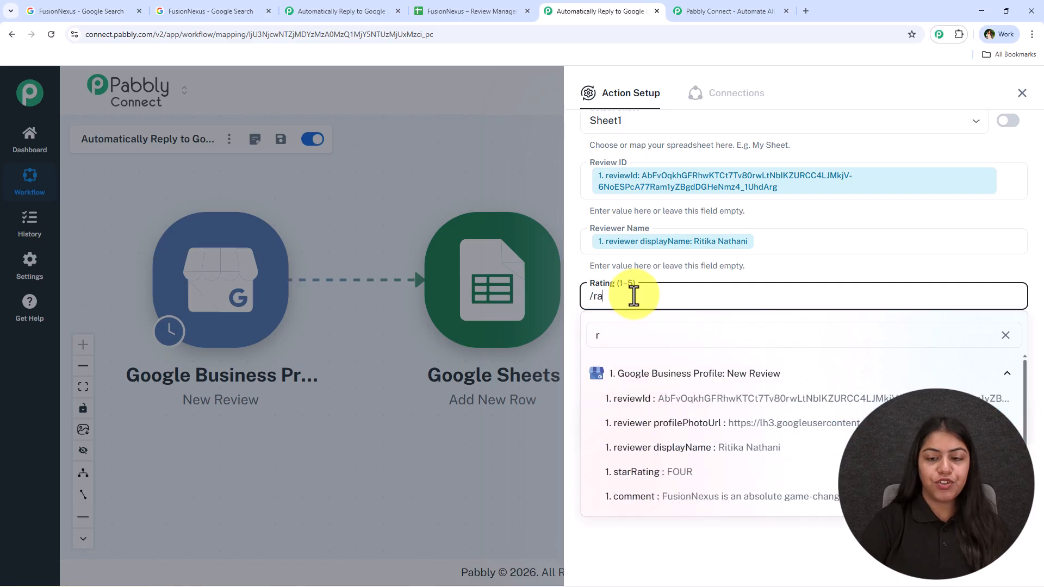
{"action": "type", "text": "ra"}
{"action": "left_click", "coordinate": [658, 354]}
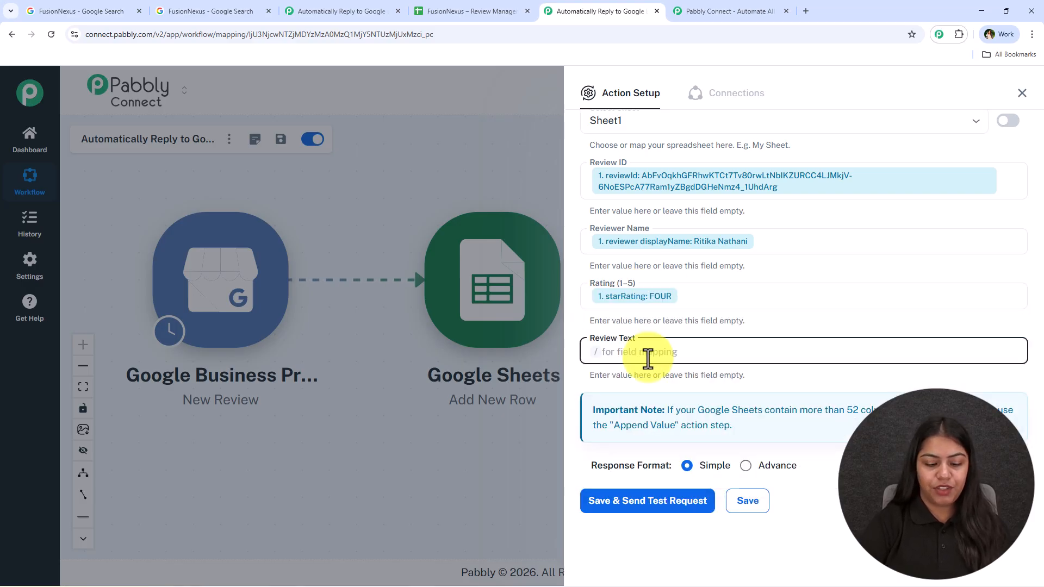
{"action": "type", "text": "/c"}
{"action": "left_click", "coordinate": [729, 506]}
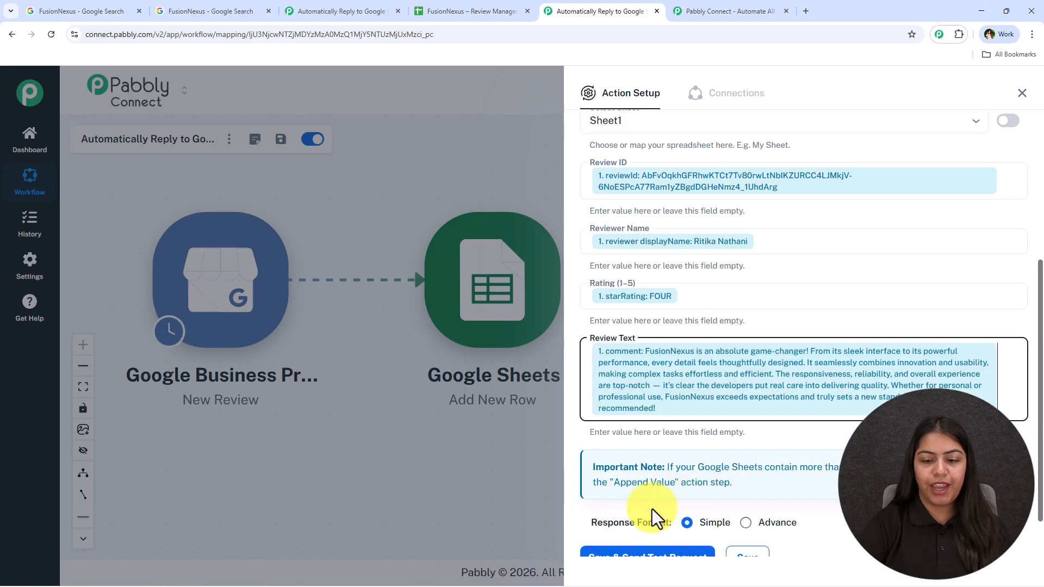
- Save the Google Sheets action with a test request, review the response received, and close the action setup
{"action": "scroll", "coordinate": [665, 506], "scroll_direction": "down", "scroll_amount": 1}
{"action": "left_click", "coordinate": [676, 503]}
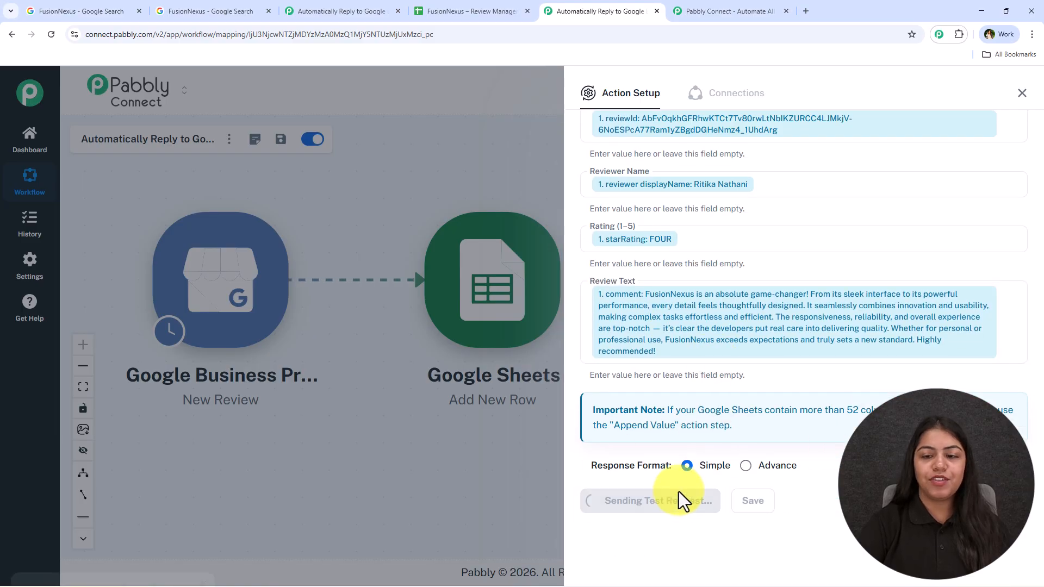
{"action": "scroll", "coordinate": [828, 405], "scroll_direction": "down", "scroll_amount": 3}
{"action": "scroll", "coordinate": [827, 405], "scroll_direction": "down", "scroll_amount": 3}
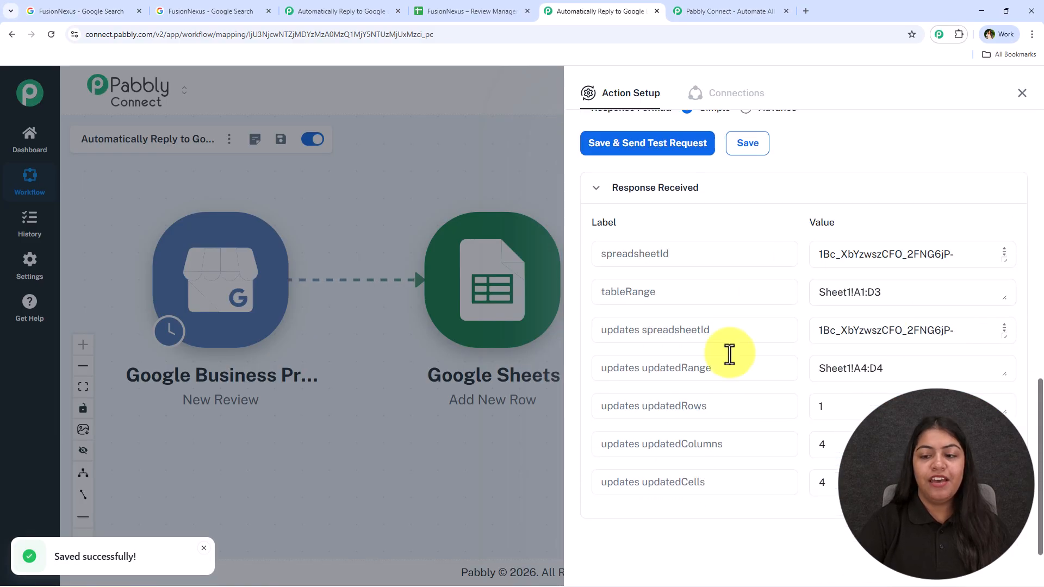
{"action": "left_click", "coordinate": [1024, 93]}
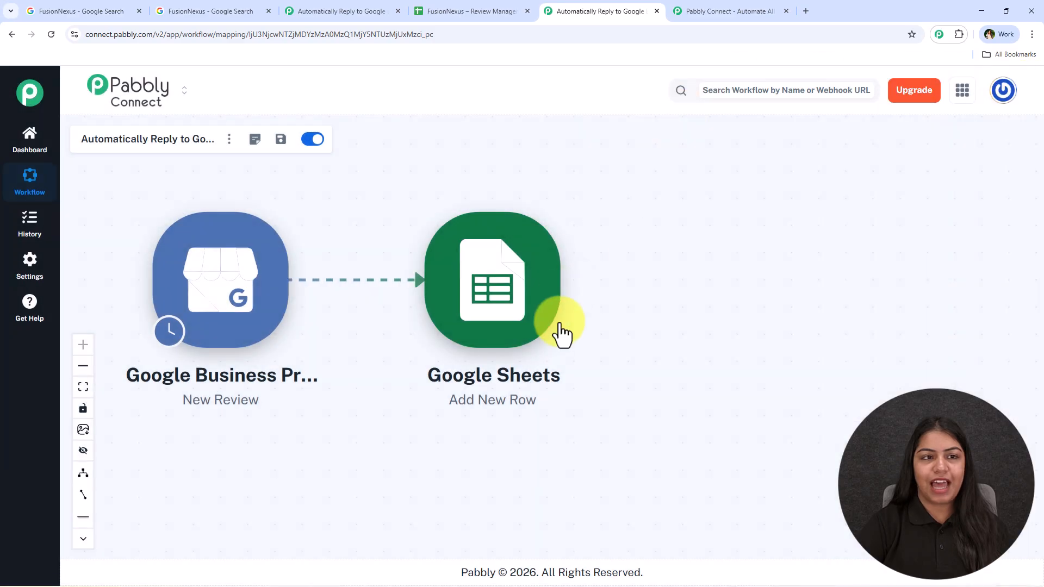
- Check the newly added row 4 in the FusionNexus – Review Management spreadsheet against the mapped review details
{"action": "left_click", "coordinate": [422, 12]}
{"action": "scroll", "coordinate": [593, 294], "scroll_direction": "down", "scroll_amount": 4}
{"action": "left_click", "coordinate": [338, 324]}
{"action": "left_click_drag", "start_coordinate": [148, 352], "coordinate": [751, 344]}
{"action": "left_click", "coordinate": [751, 343]}
{"action": "left_click", "coordinate": [151, 344], "text": "shift"}
{"action": "scroll", "coordinate": [171, 344], "scroll_direction": "up", "scroll_amount": 4}
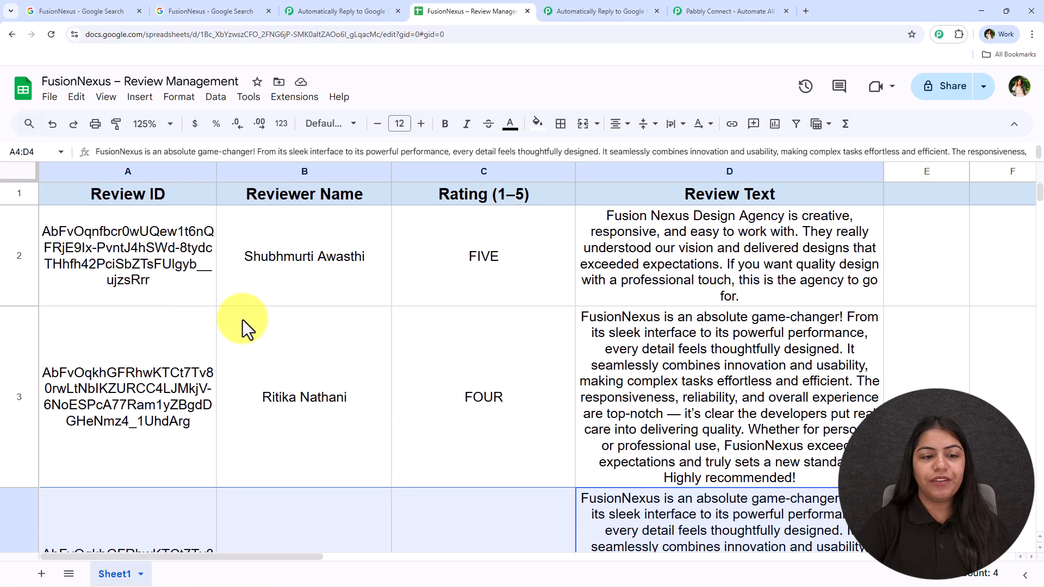
{"action": "scroll", "coordinate": [378, 456], "scroll_direction": "down", "scroll_amount": 8}
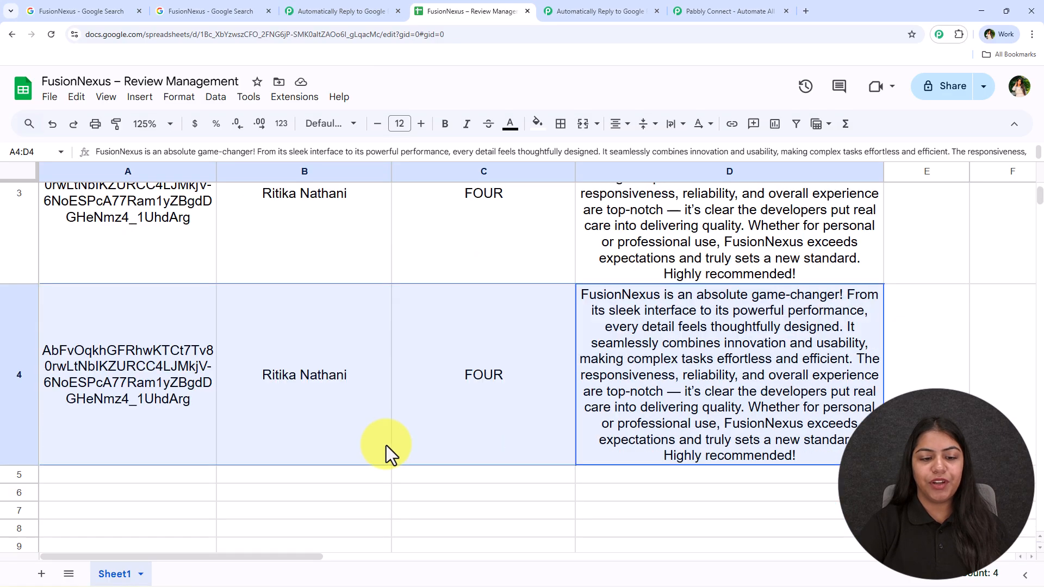
{"action": "scroll", "coordinate": [280, 380], "scroll_direction": "up", "scroll_amount": 5}
- Check the finished example workflow, and add a Google AI Studio (Gemini) action after Google Sheets in the workflow being built
{"action": "left_click", "coordinate": [357, 2]}
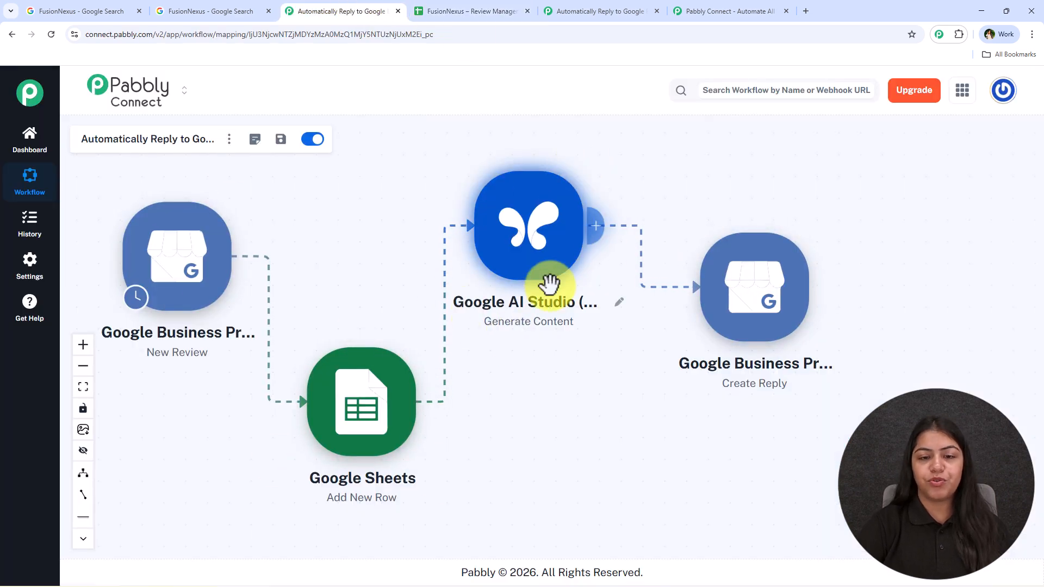
{"action": "left_click", "coordinate": [617, 12]}
{"action": "left_click_drag", "start_coordinate": [631, 301], "coordinate": [376, 332]}
{"action": "scroll", "coordinate": [401, 356], "scroll_direction": "down", "scroll_amount": 2}
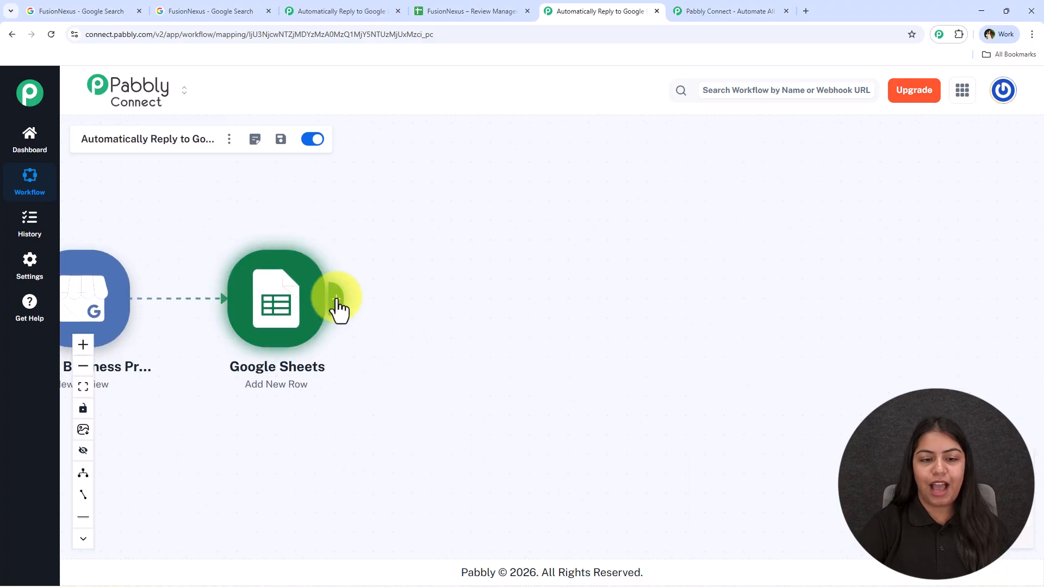
{"action": "left_click", "coordinate": [337, 303]}
{"action": "type", "text": "Em"}
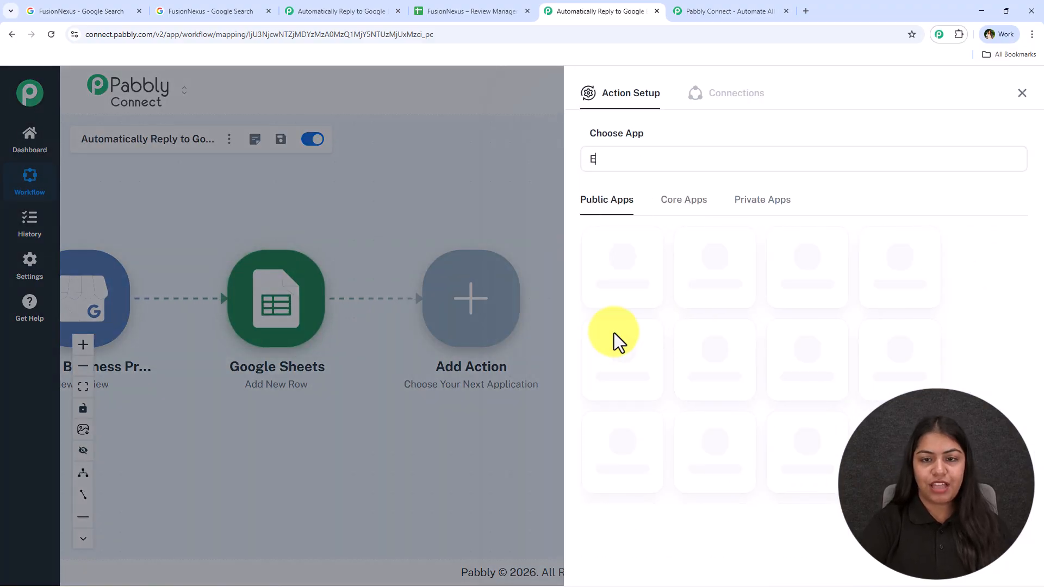
{"action": "key", "text": "BackSpace"}
{"action": "key", "text": "BackSpace"}
{"action": "type", "text": "Ge"}
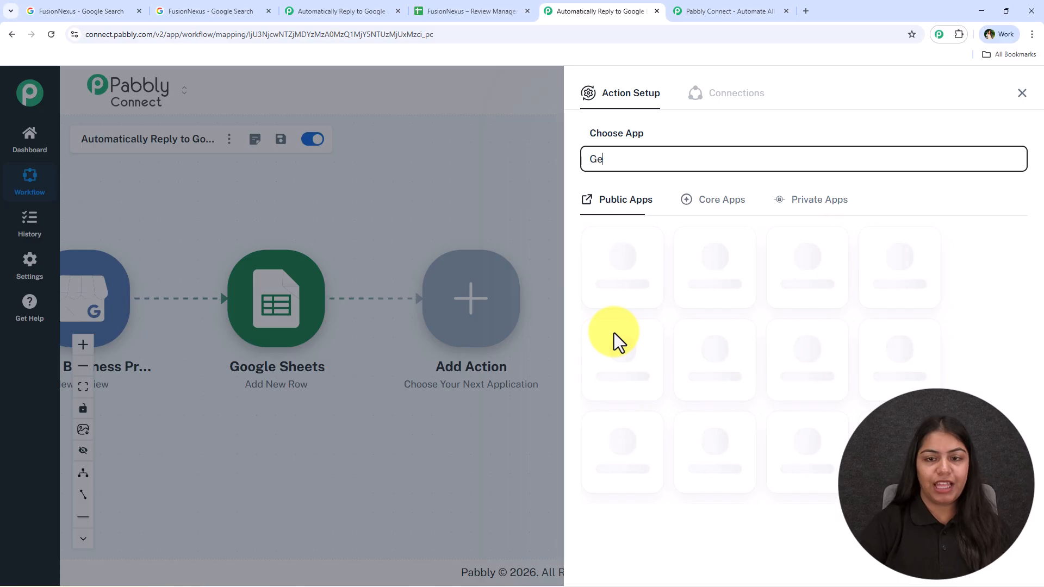
{"action": "type", "text": "mi"}
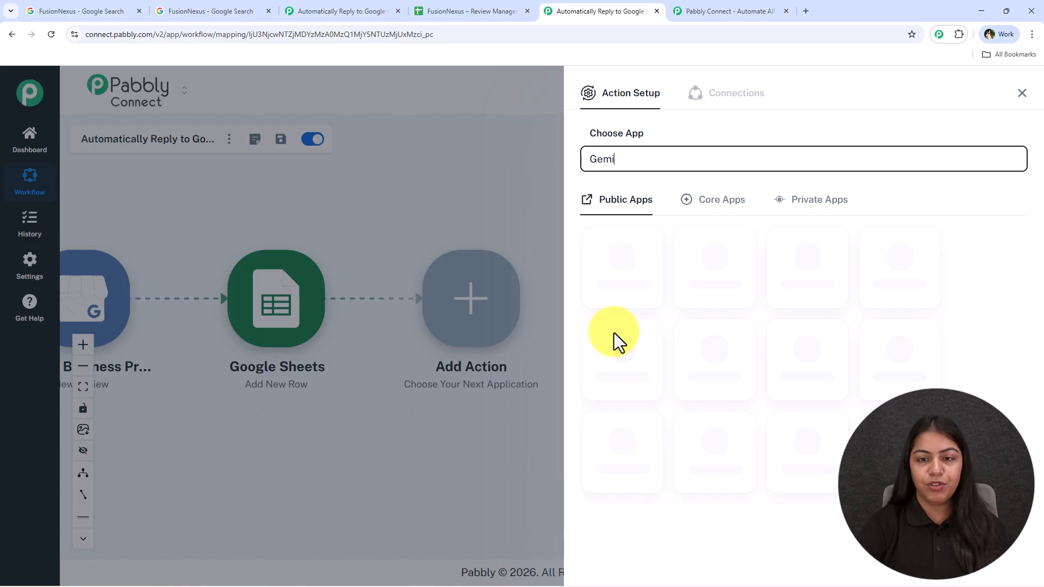
{"action": "type", "text": "ni"}
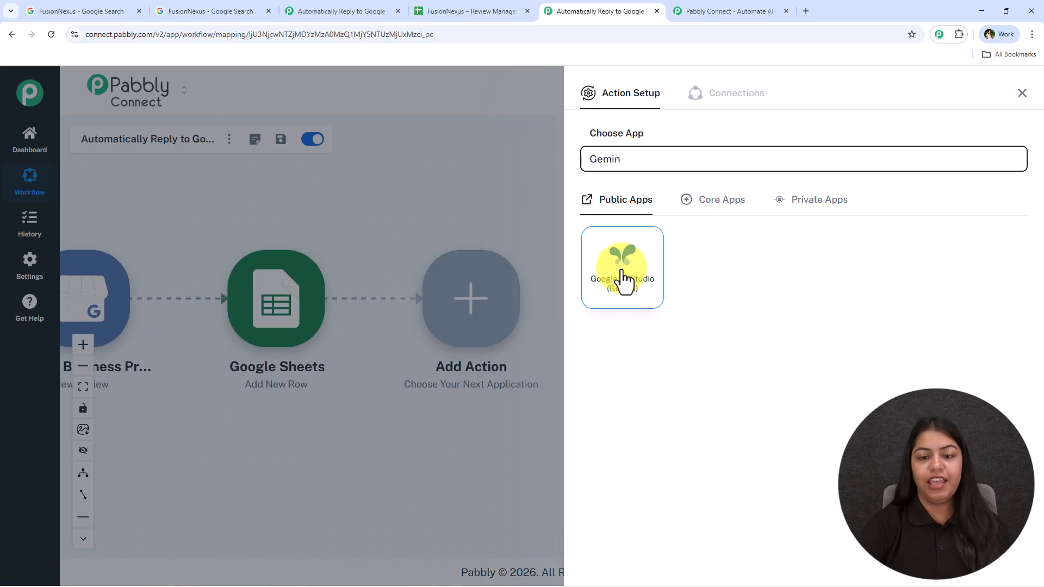
{"action": "left_click", "coordinate": [623, 279]}
- Set the Google AI Studio (Gemini) action's event to Generate Content and open its connection settings
{"action": "left_click", "coordinate": [663, 215]}
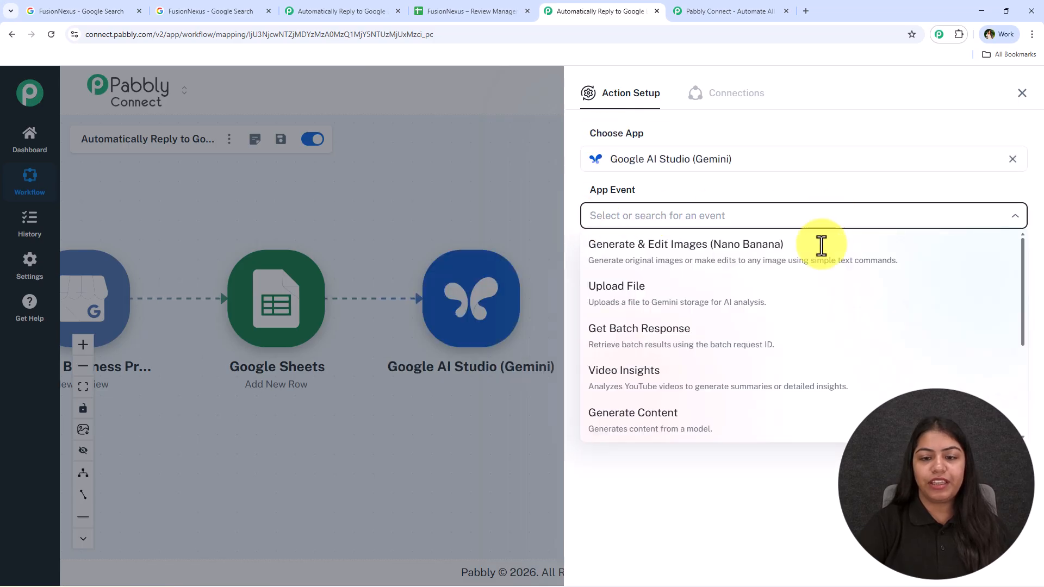
{"action": "scroll", "coordinate": [705, 353], "scroll_direction": "down", "scroll_amount": 1}
{"action": "left_click", "coordinate": [703, 341]}
{"action": "left_click", "coordinate": [654, 210]}
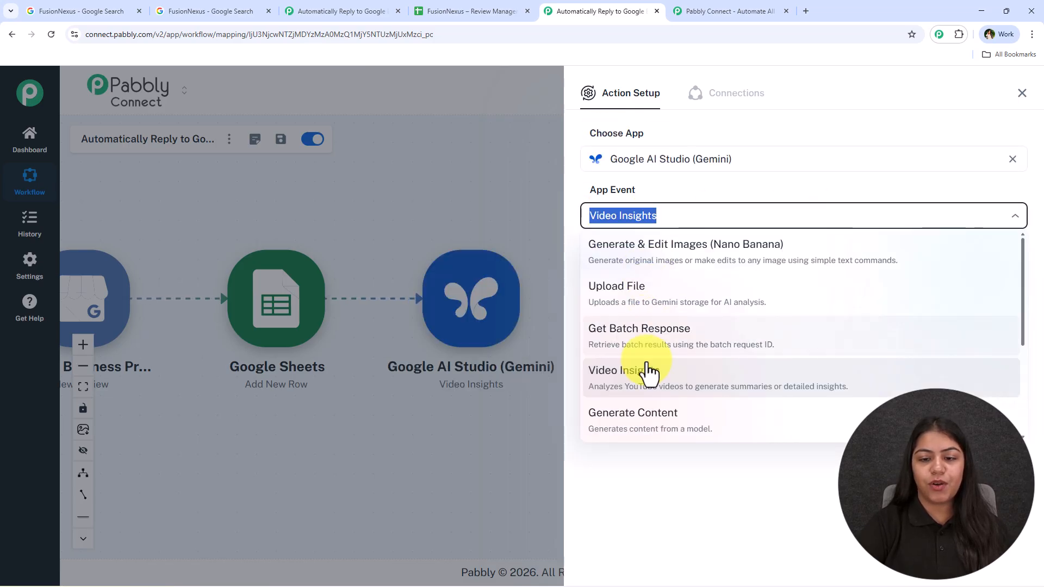
{"action": "left_click", "coordinate": [644, 412]}
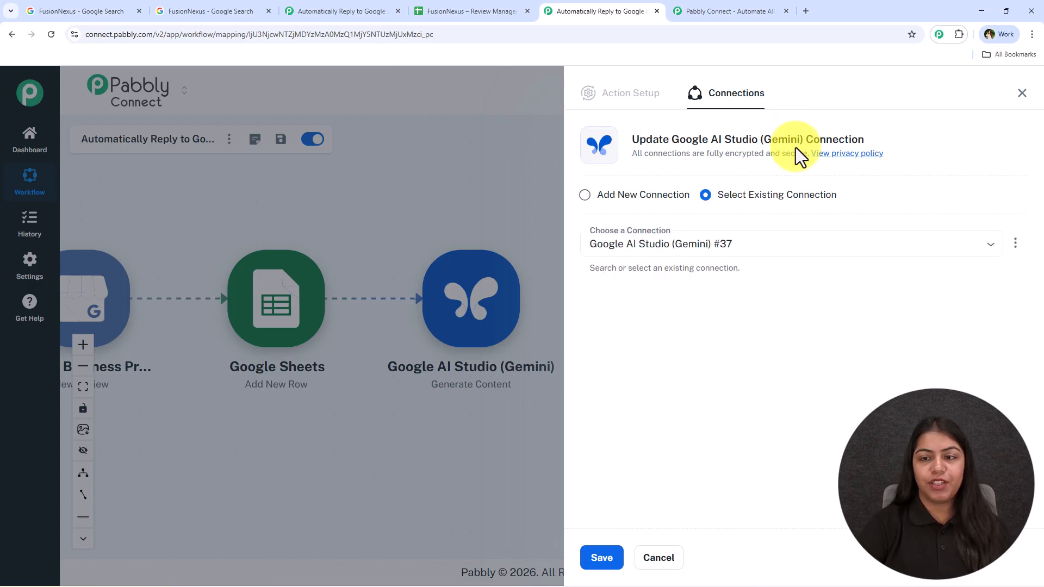
- Start a new Google AI Studio (Gemini) connection and open Google AI Studio to obtain its API key
{"action": "left_click", "coordinate": [737, 436]}
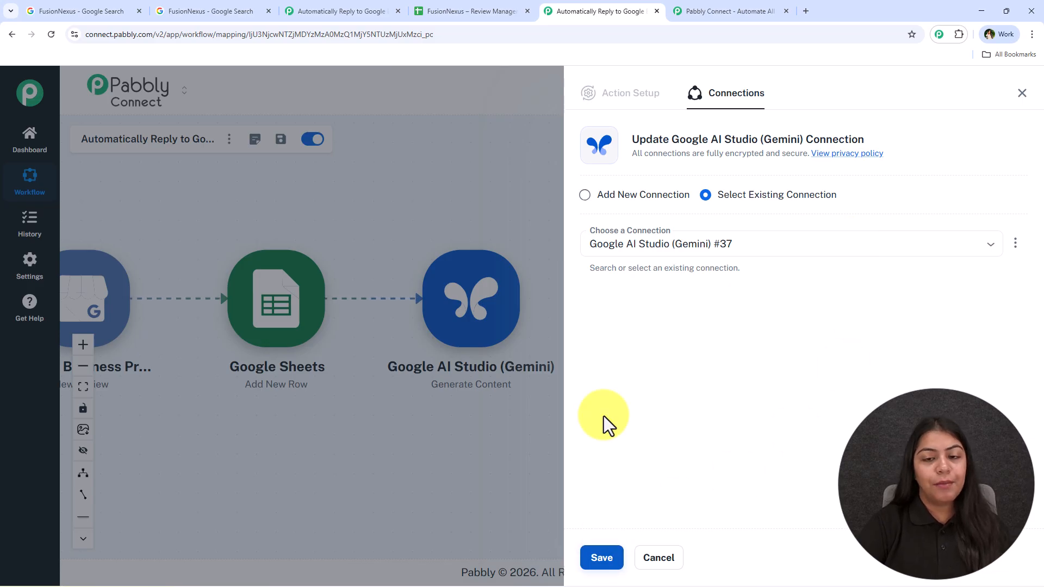
{"action": "left_click", "coordinate": [586, 202]}
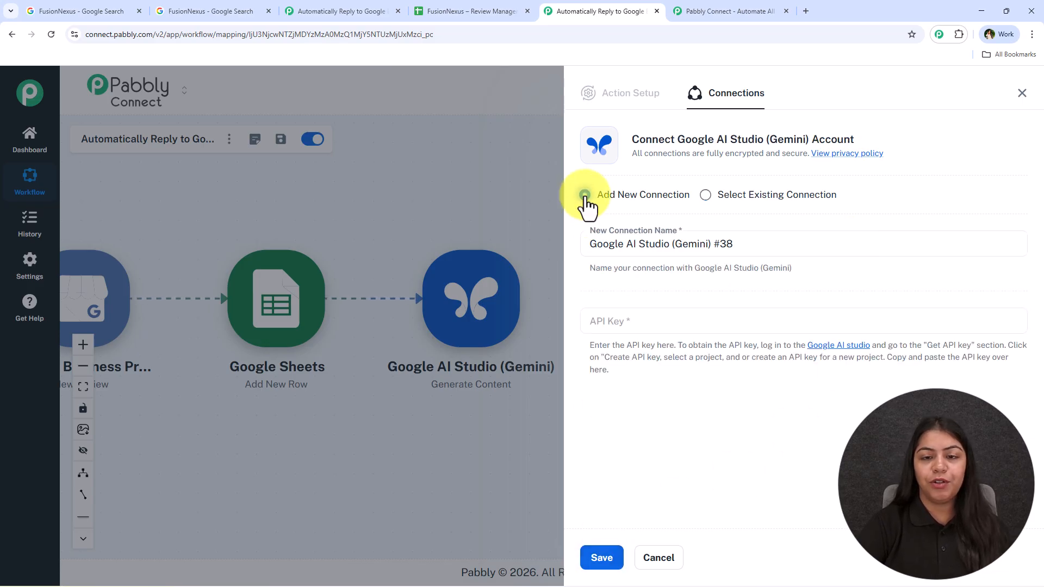
{"action": "left_click", "coordinate": [651, 325]}
{"action": "left_click", "coordinate": [827, 444]}
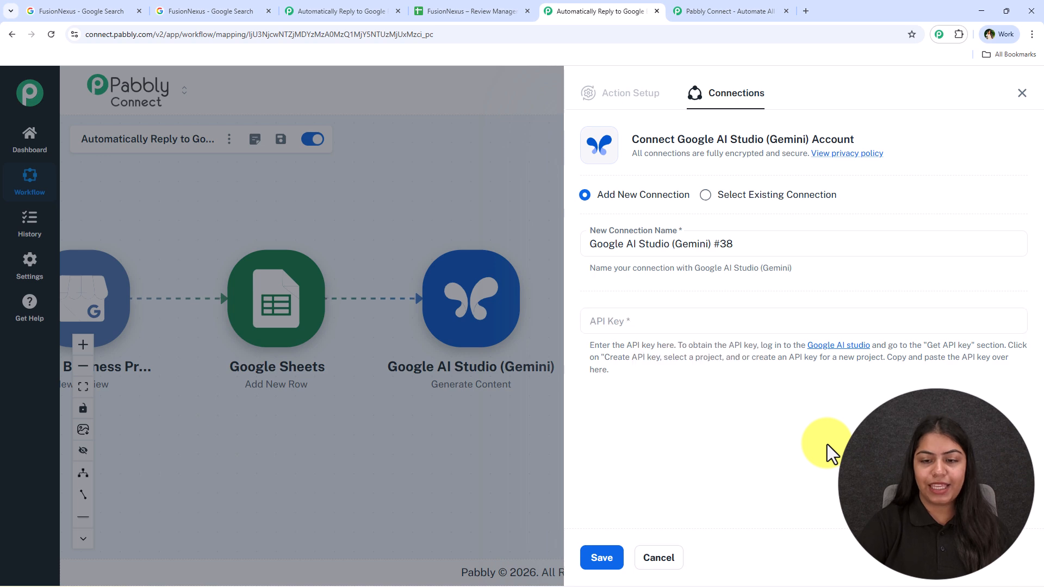
{"action": "left_click", "coordinate": [871, 329]}
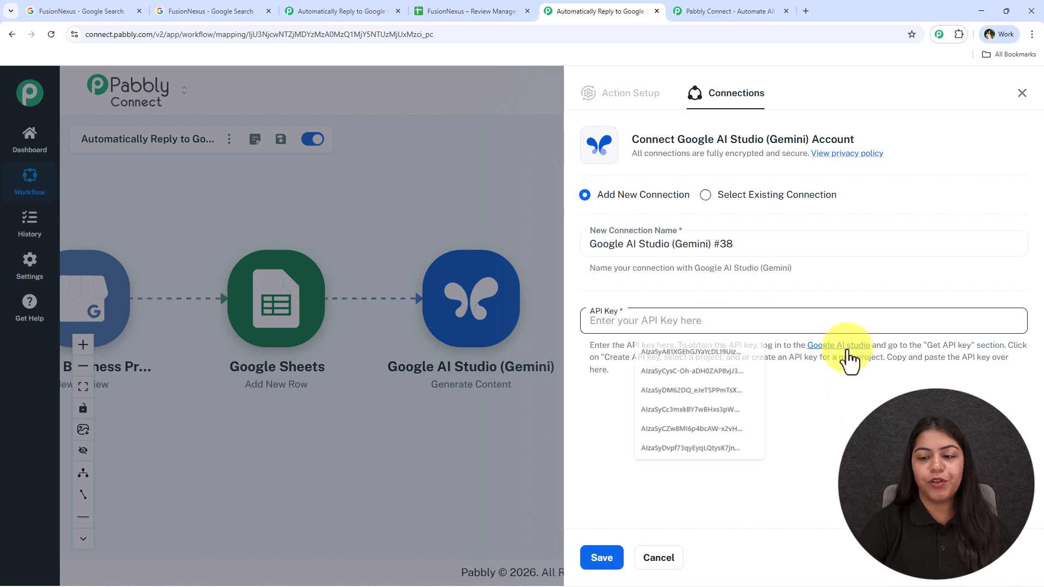
{"action": "left_click", "coordinate": [847, 346]}
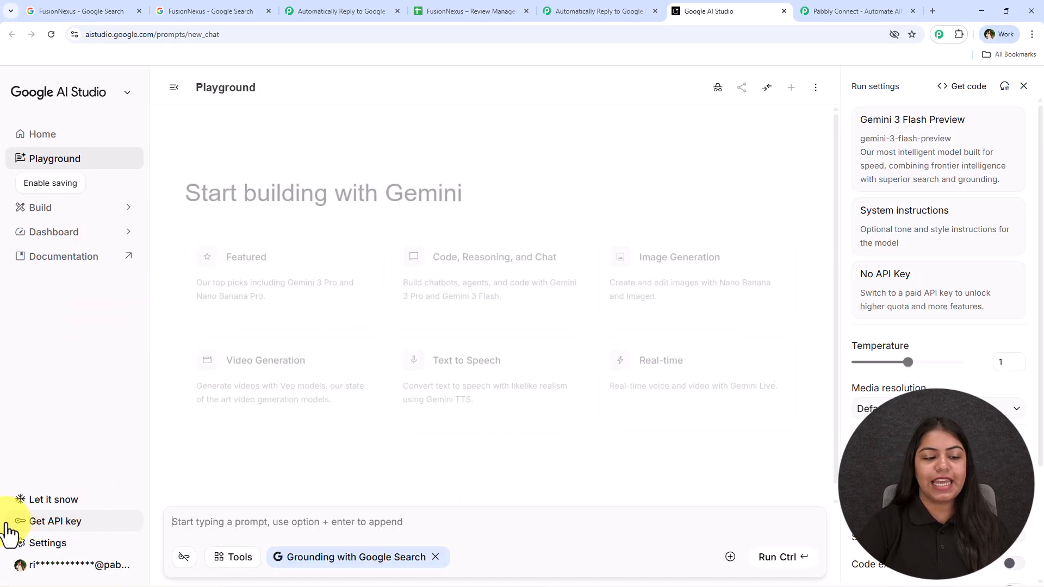
- Create a new API key named Gemini API Key in Google AI Studio for the Test project
{"action": "left_click", "coordinate": [76, 522]}
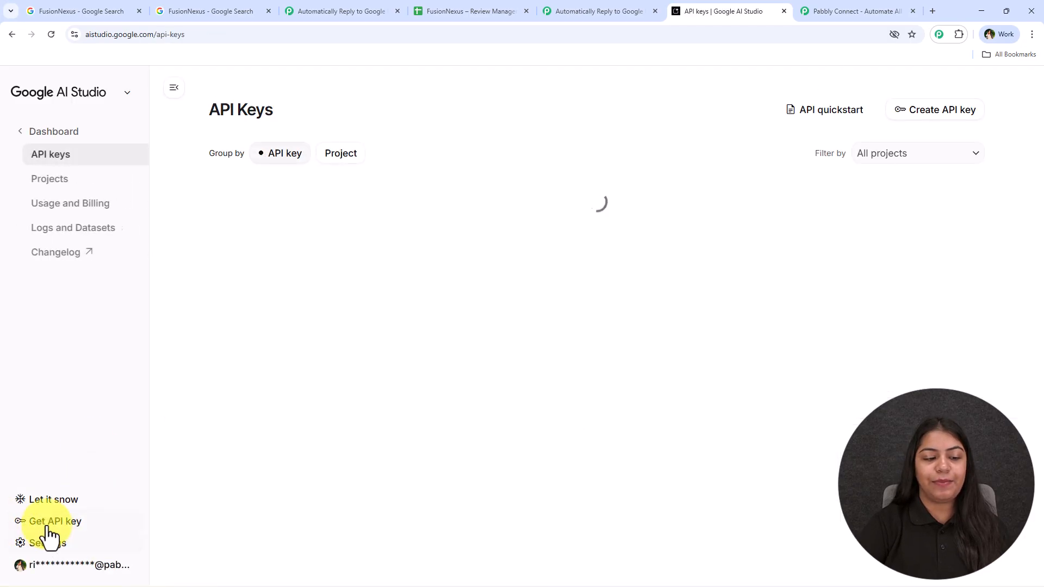
{"action": "left_click", "coordinate": [953, 112]}
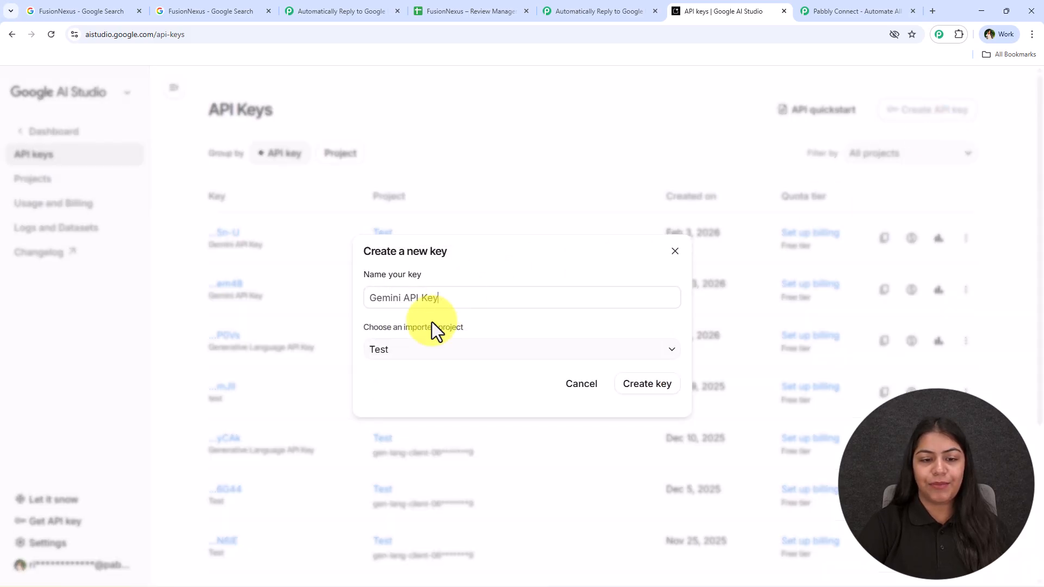
{"action": "left_click", "coordinate": [415, 349]}
{"action": "left_click", "coordinate": [410, 429]}
{"action": "left_click", "coordinate": [642, 386]}
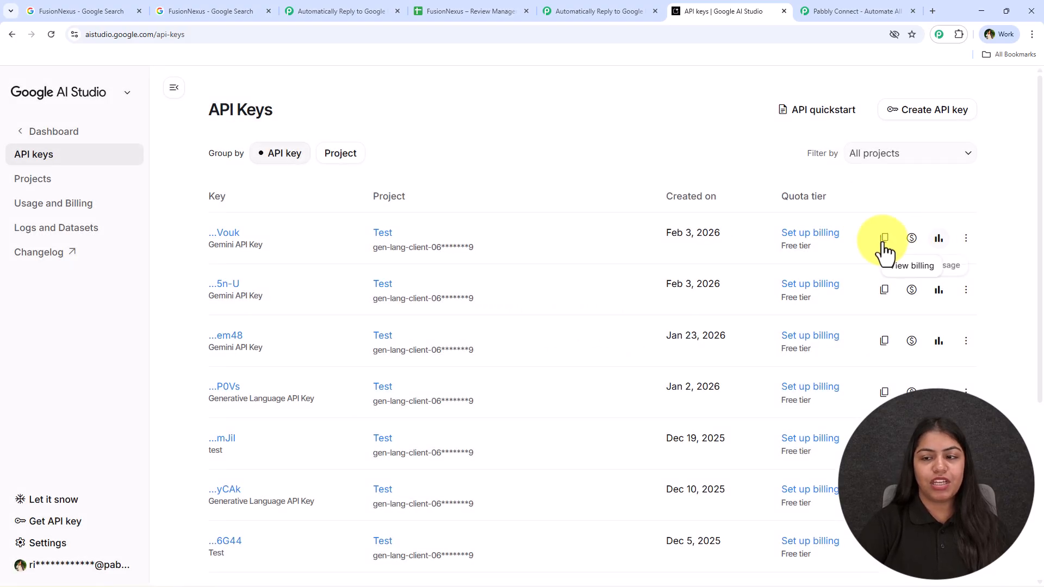
- Return to the Pabbly Connect workflow, paste the copied API key into the Gemini connection, and save it
{"action": "left_click", "coordinate": [619, 12]}
{"action": "left_click", "coordinate": [614, 318]}
{"action": "key", "text": "ctrl+v"}
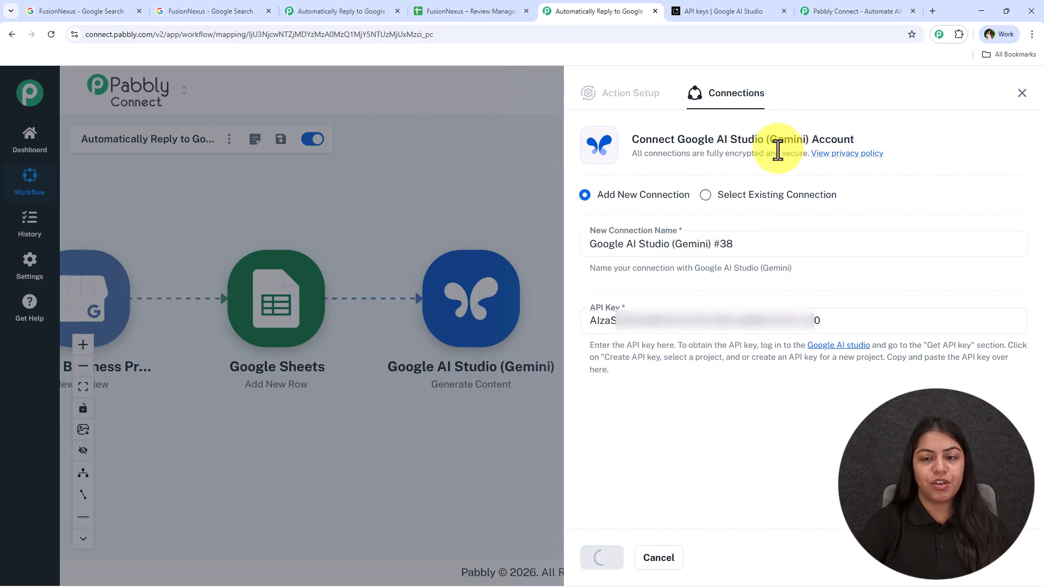
- Paste the FusionNexus brand voice prompt as the Gemini text and put the reviewer name, star rating and review text on separate lines
{"action": "left_click", "coordinate": [679, 319]}
{"action": "key", "text": "ctrl+v"}
{"action": "scroll", "coordinate": [752, 366], "scroll_direction": "down", "scroll_amount": 3}
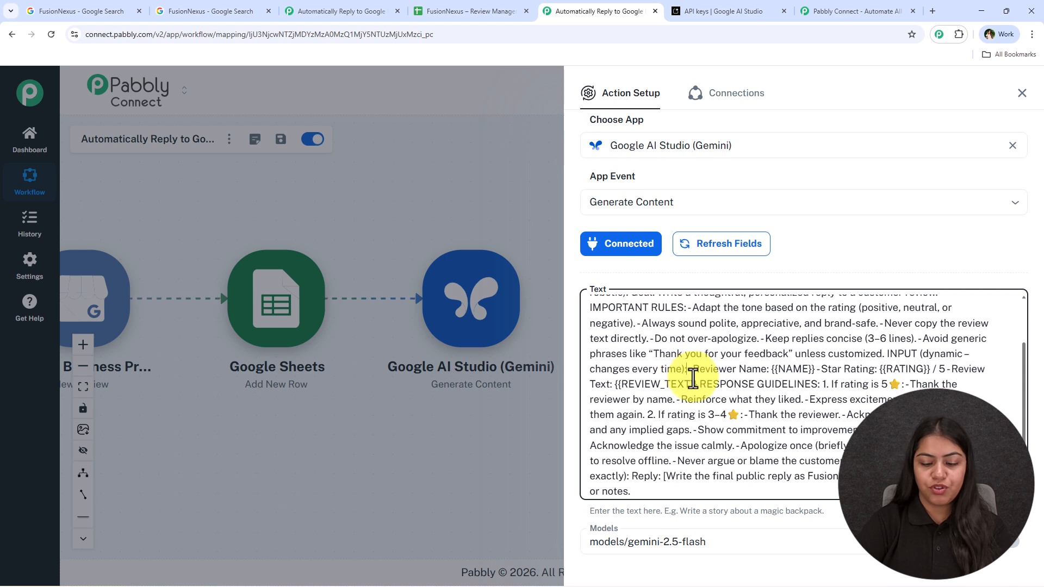
{"action": "key", "text": "Return"}
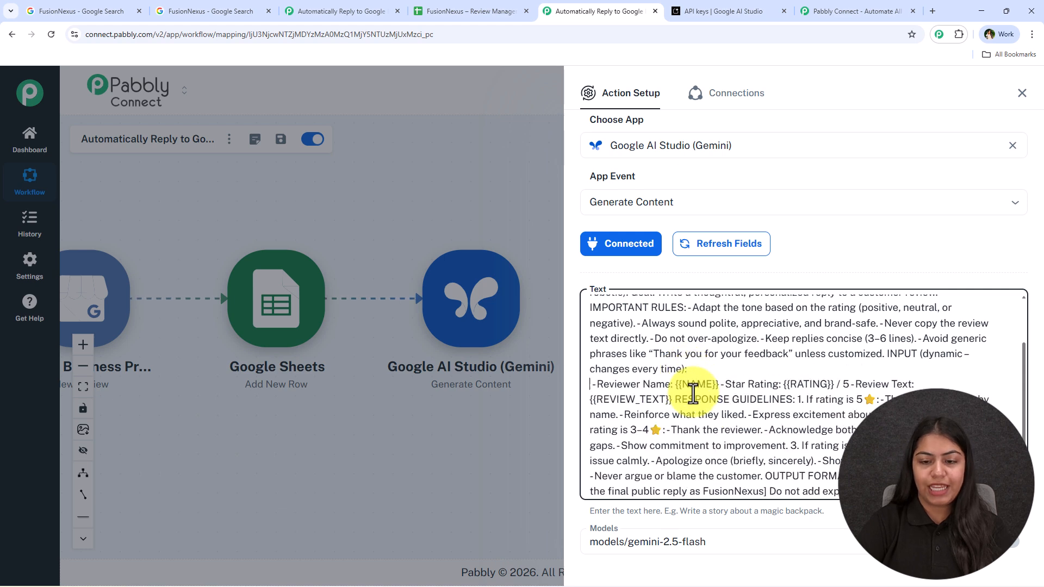
{"action": "left_click", "coordinate": [719, 384]}
{"action": "key", "text": "Return"}
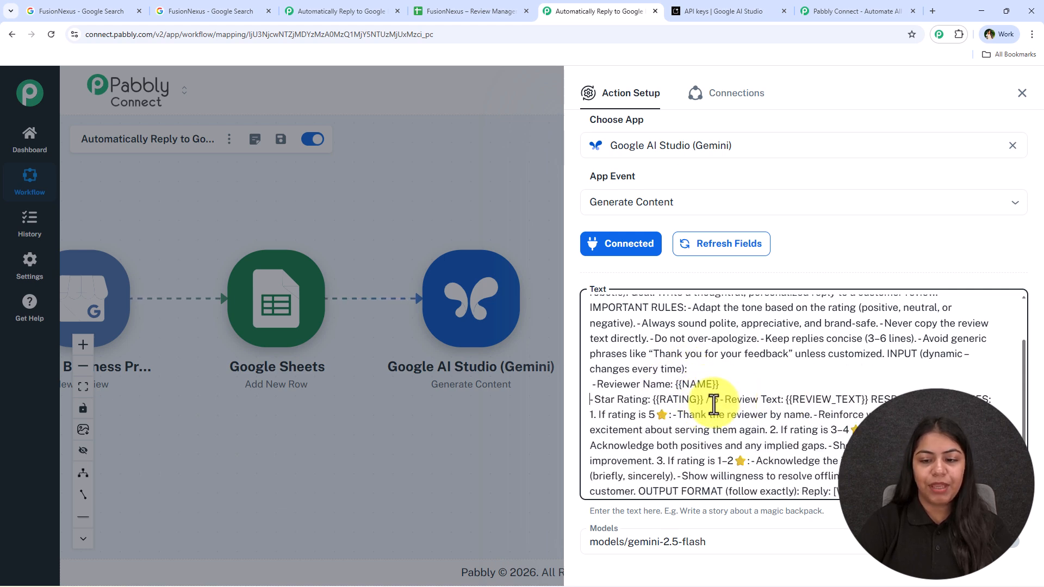
{"action": "key", "text": "Return"}
{"action": "left_click", "coordinate": [739, 414]}
{"action": "key", "text": "Return"}
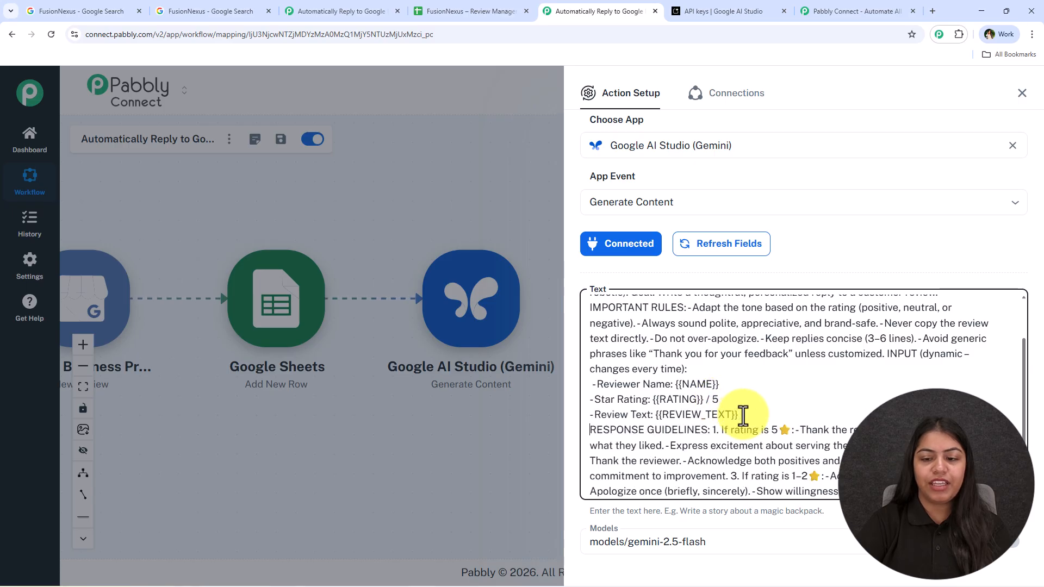
{"action": "key", "text": "Return"}
{"action": "left_click", "coordinate": [715, 372]}
{"action": "key", "text": "Return"}
- Replace the prompt's name, rating and review text placeholders with the trigger's mapped reviewer displayName, starRating and comment values
{"action": "left_click_drag", "start_coordinate": [721, 399], "coordinate": [664, 399]}
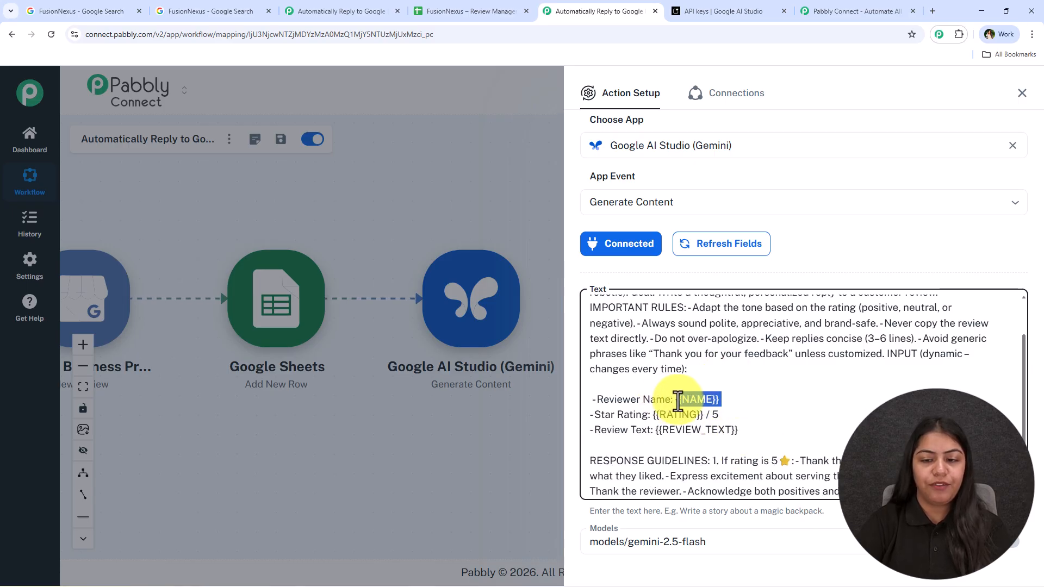
{"action": "key", "text": "BackSpace"}
{"action": "type", "text": "nam"}
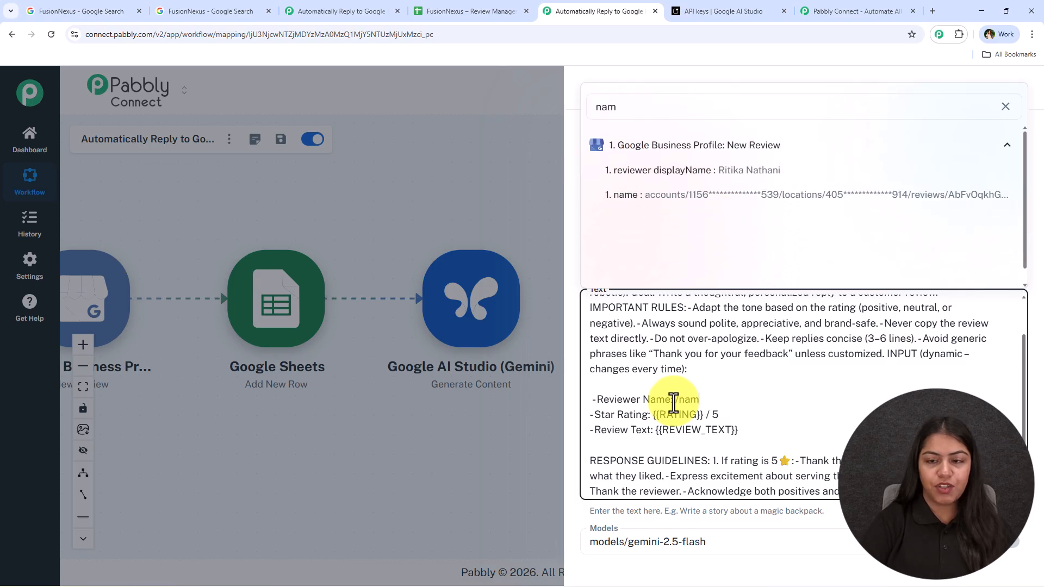
{"action": "left_click", "coordinate": [736, 250]}
{"action": "left_click_drag", "start_coordinate": [728, 423], "coordinate": [653, 423]}
{"action": "type", "text": "ra"}
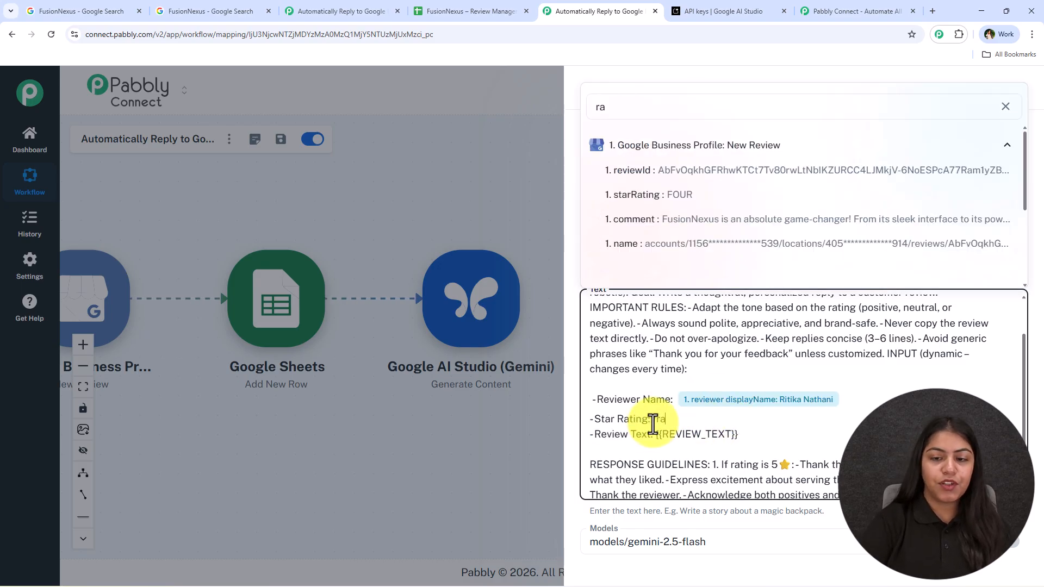
{"action": "left_click", "coordinate": [707, 195]}
{"action": "left_click", "coordinate": [768, 436]}
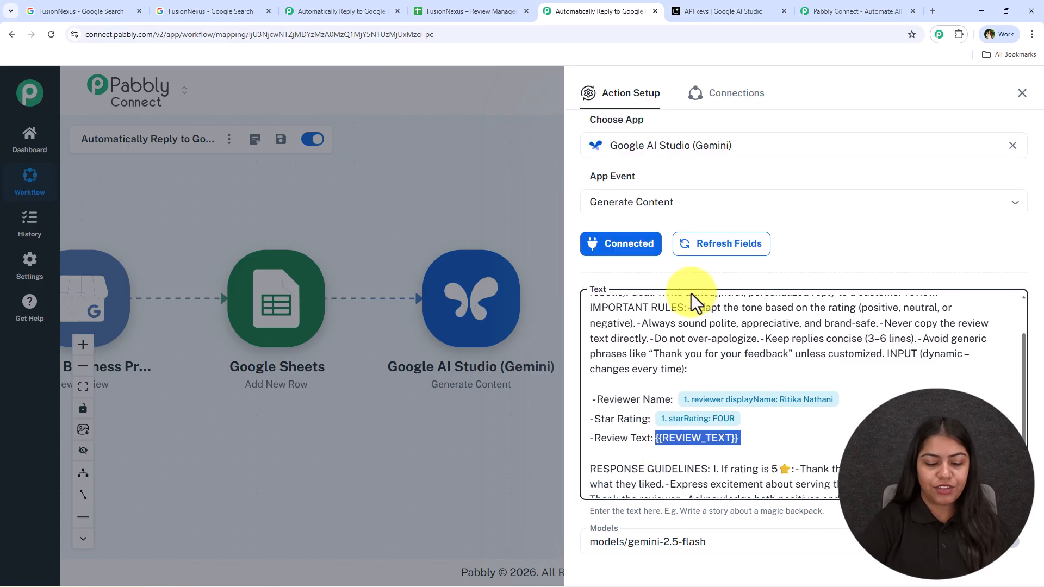
{"action": "type", "text": "/c"}
{"action": "left_click", "coordinate": [691, 220]}
- Select the models/gemini-2.5-flash model and the generateContent method, then save the action with a test request
{"action": "scroll", "coordinate": [761, 424], "scroll_direction": "down", "scroll_amount": 5}
{"action": "left_click", "coordinate": [650, 350]}
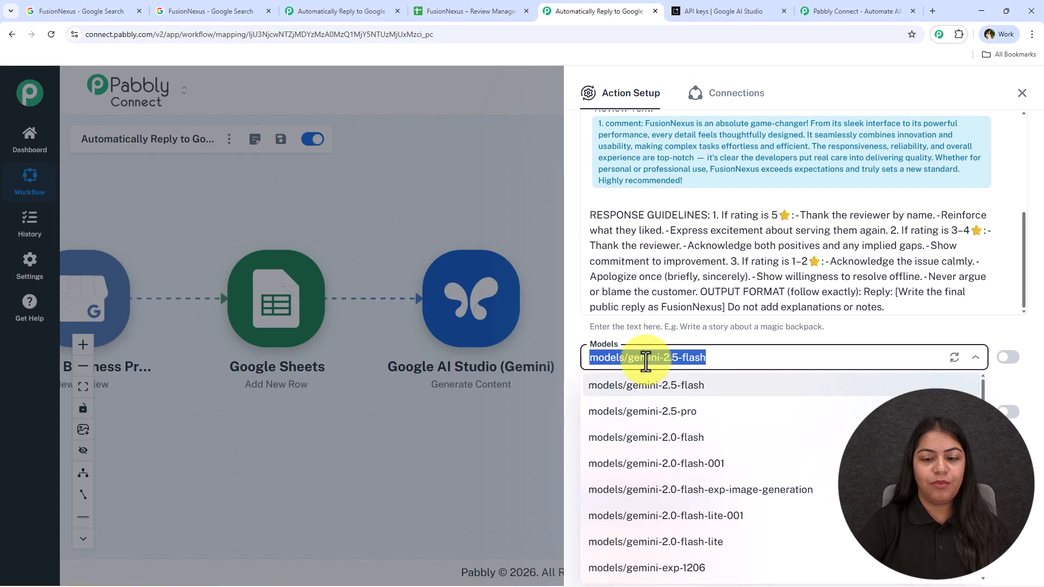
{"action": "left_click", "coordinate": [631, 384]}
{"action": "left_click", "coordinate": [644, 412]}
{"action": "left_click", "coordinate": [647, 441]}
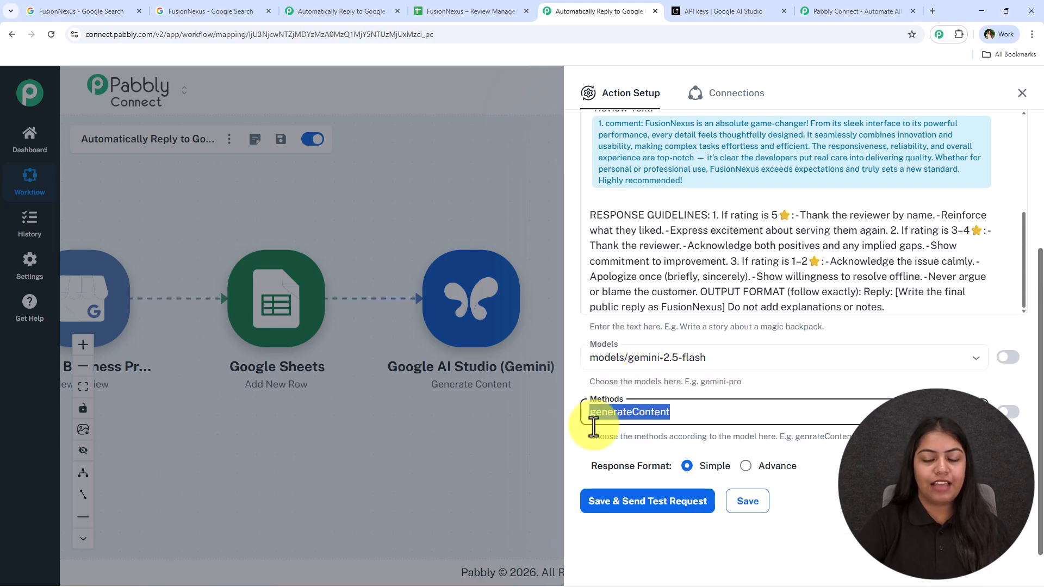
{"action": "left_click", "coordinate": [690, 504]}
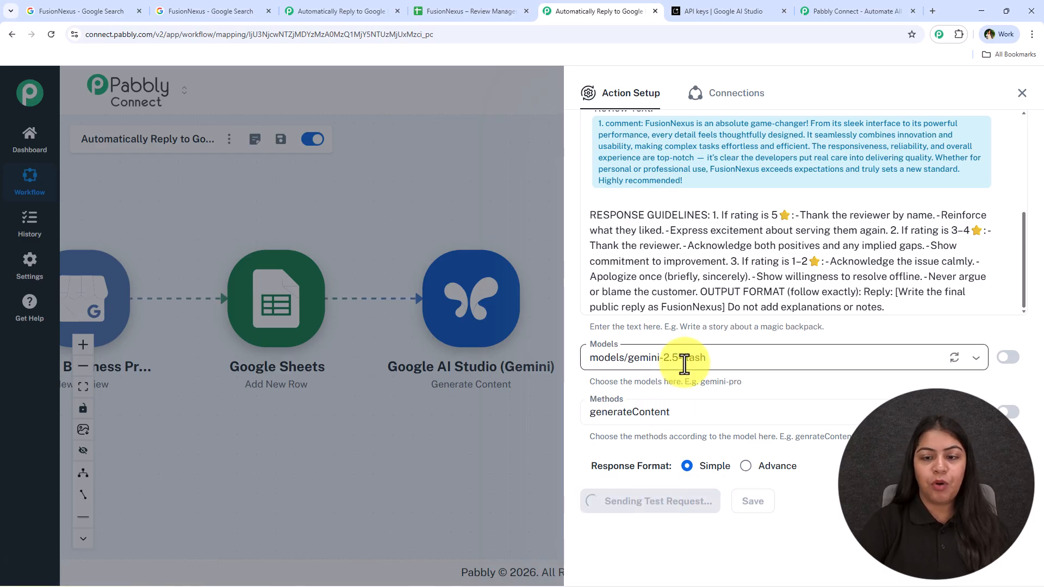
- Review the mapped prompt and the reply generated in the Gemini response, and close the action setup
{"action": "scroll", "coordinate": [756, 338], "scroll_direction": "up", "scroll_amount": 10}
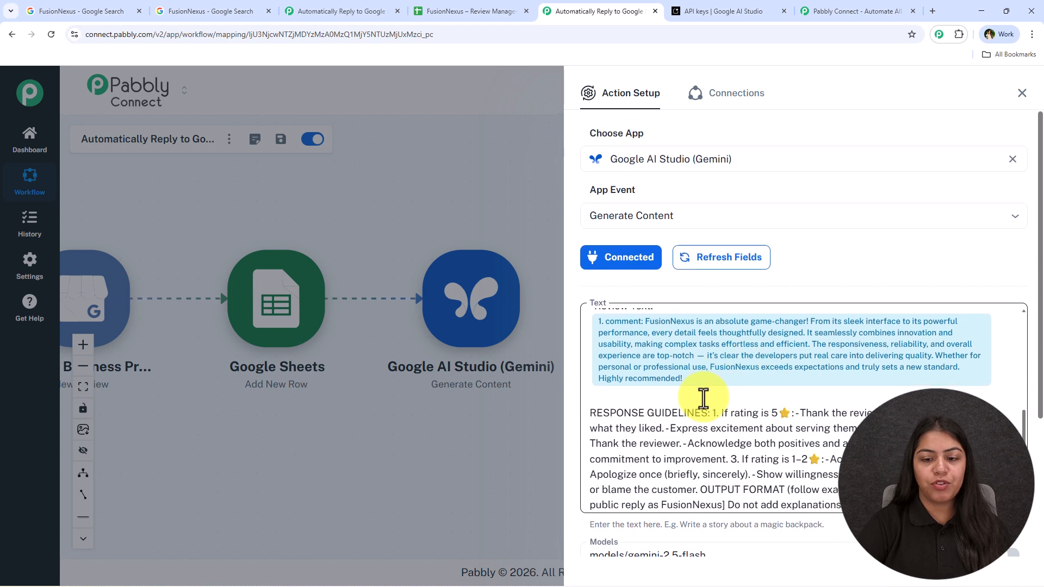
{"action": "scroll", "coordinate": [718, 368], "scroll_direction": "up", "scroll_amount": 2}
{"action": "scroll", "coordinate": [769, 304], "scroll_direction": "down", "scroll_amount": 4}
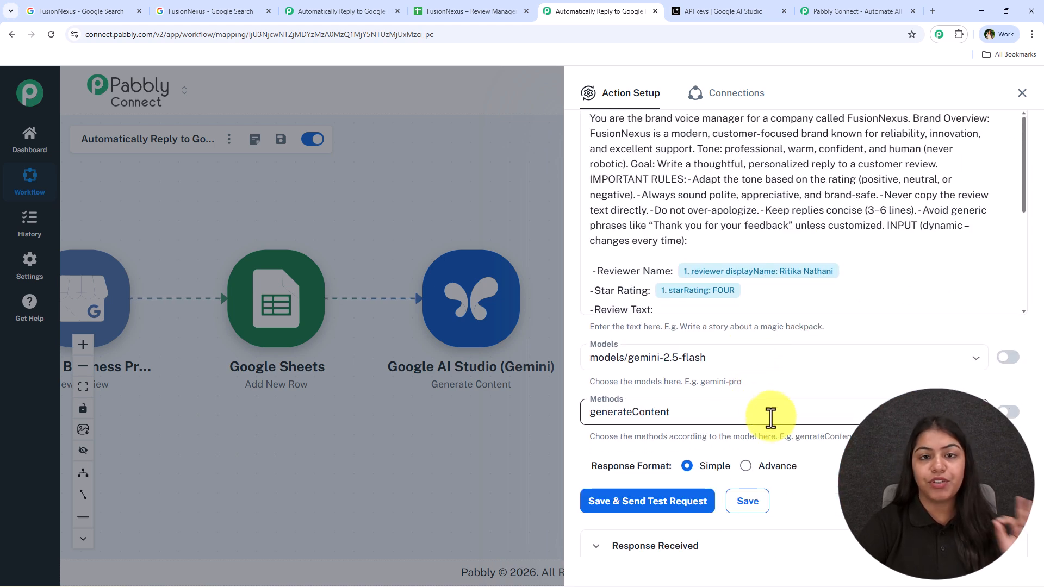
{"action": "scroll", "coordinate": [769, 416], "scroll_direction": "down", "scroll_amount": 4}
{"action": "scroll", "coordinate": [886, 302], "scroll_direction": "down", "scroll_amount": 3}
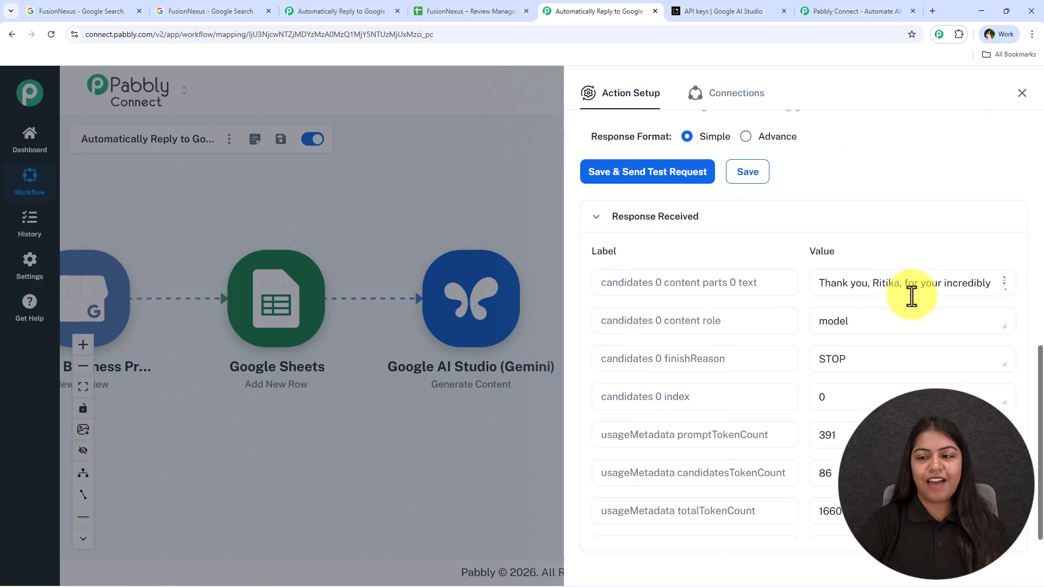
{"action": "left_click_drag", "start_coordinate": [1004, 258], "coordinate": [1000, 514]}
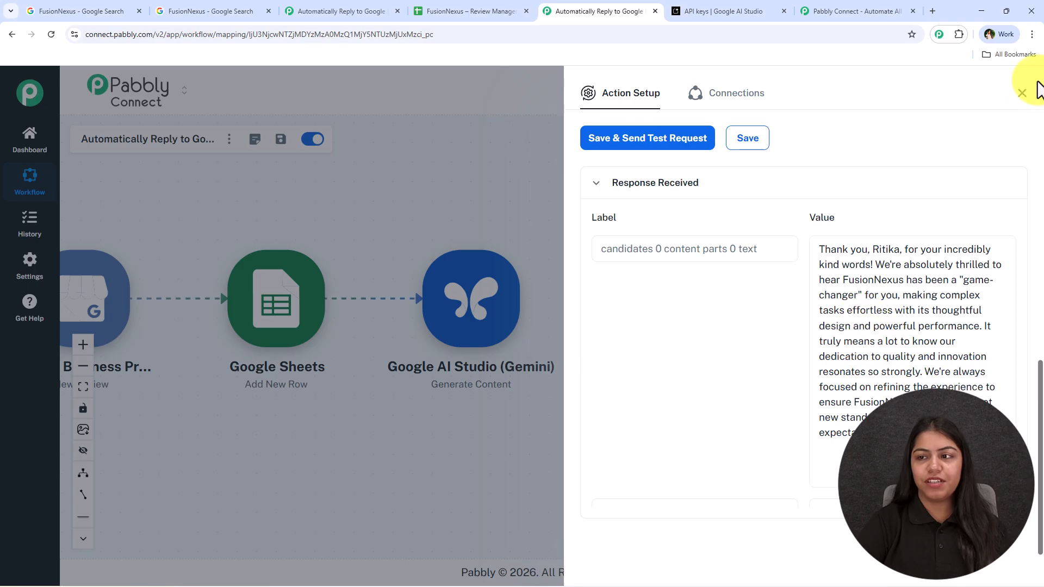
{"action": "left_click", "coordinate": [1023, 94]}
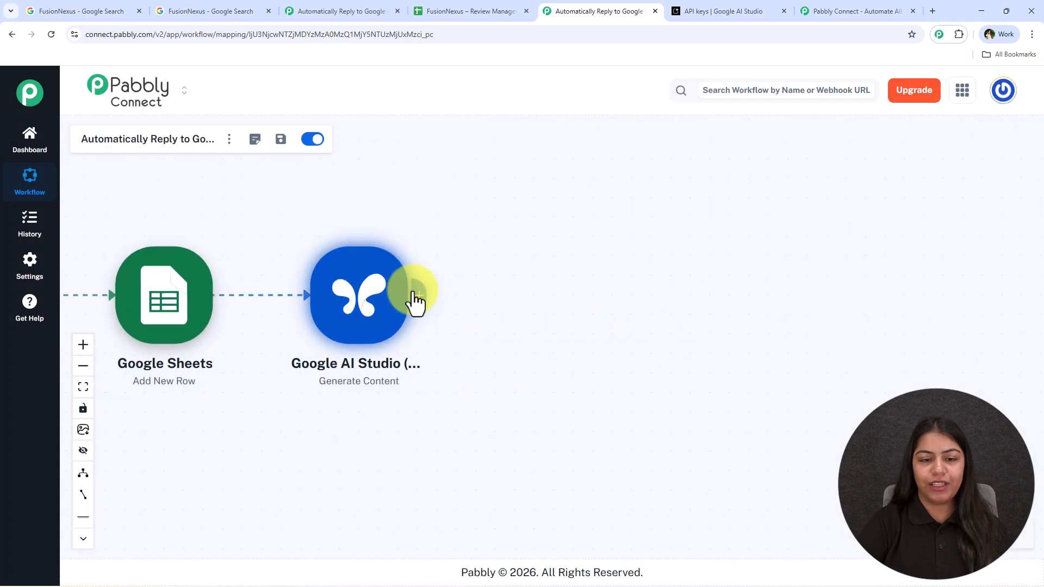
- Add a Google Business Profile action after Google AI Studio (Gemini) with the Create Reply event
{"action": "left_click", "coordinate": [416, 294]}
{"action": "type", "text": "G"}
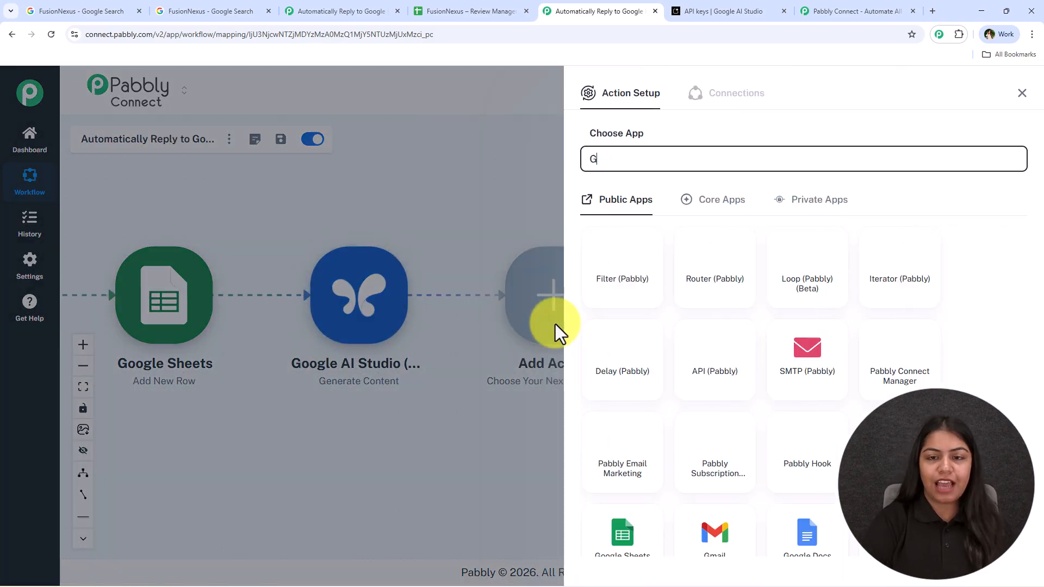
{"action": "type", "text": "oogl"}
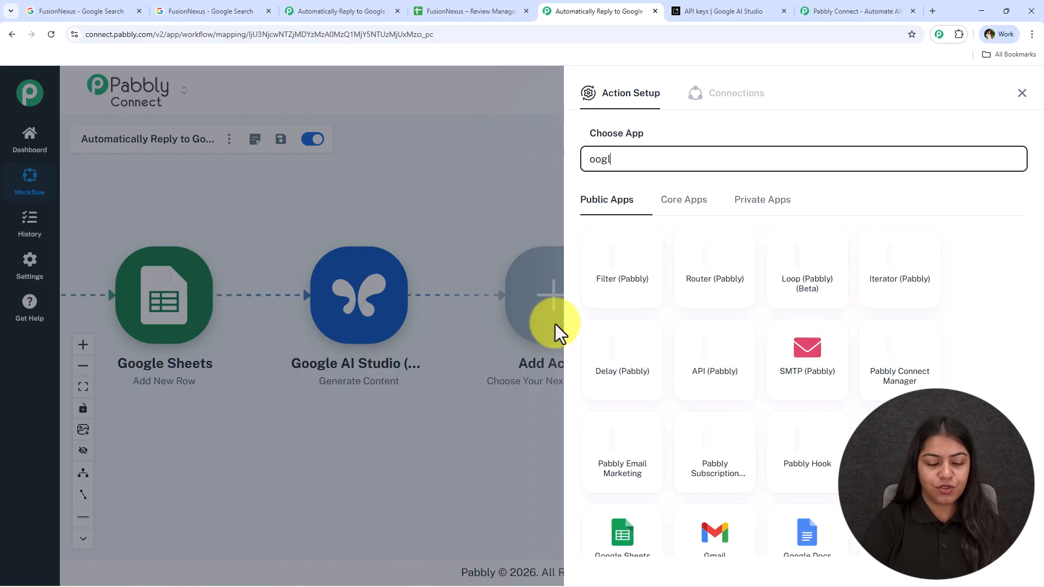
{"action": "key", "text": "ctrl+a"}
{"action": "type", "text": "goog"}
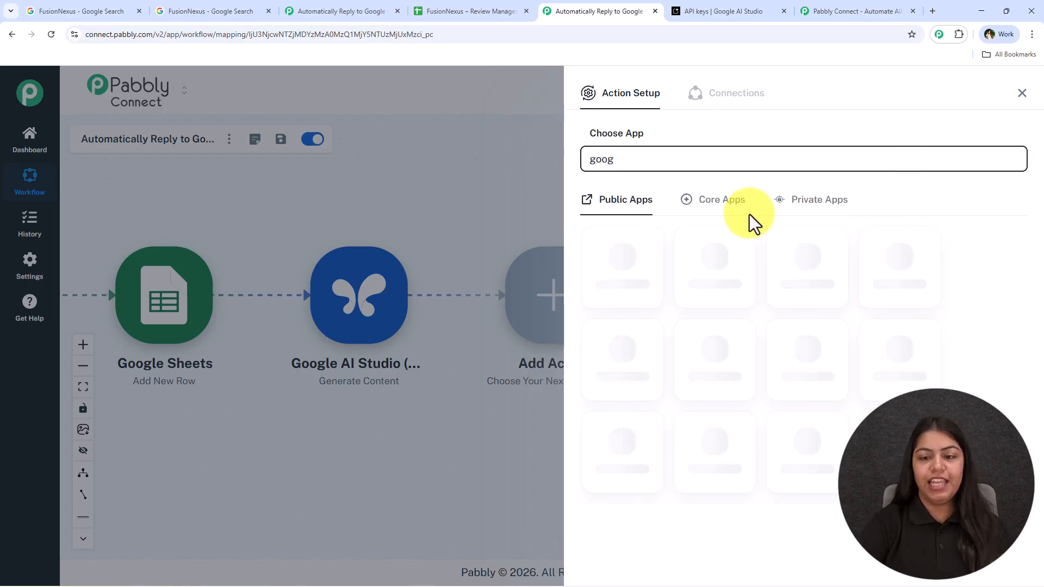
{"action": "left_click", "coordinate": [607, 471]}
{"action": "left_click", "coordinate": [662, 215]}
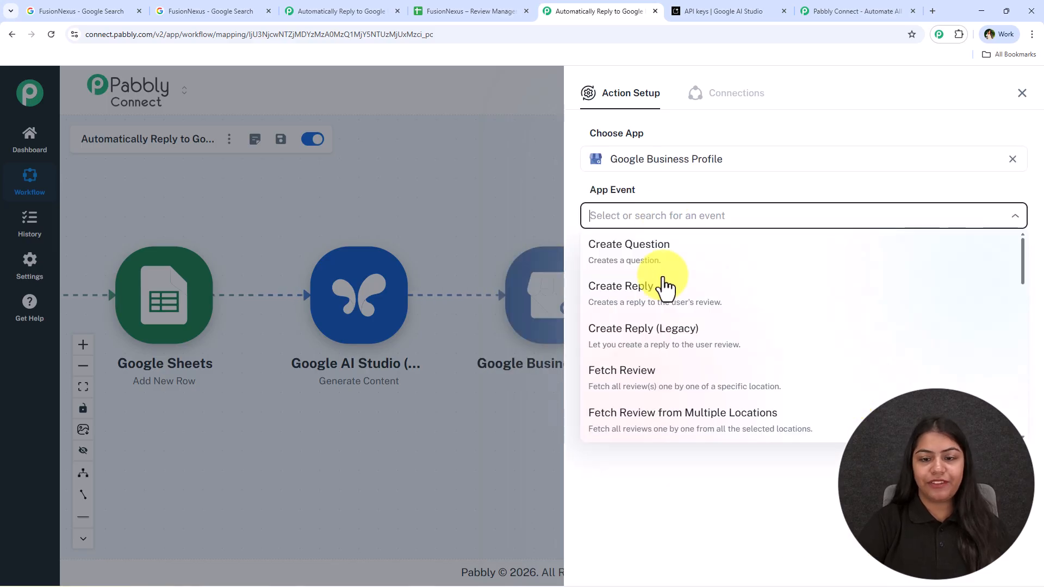
{"action": "left_click", "coordinate": [663, 303]}
- Connect the Create Reply action using the existing Google Business Profile #11 connection and save it
{"action": "left_click", "coordinate": [616, 261]}
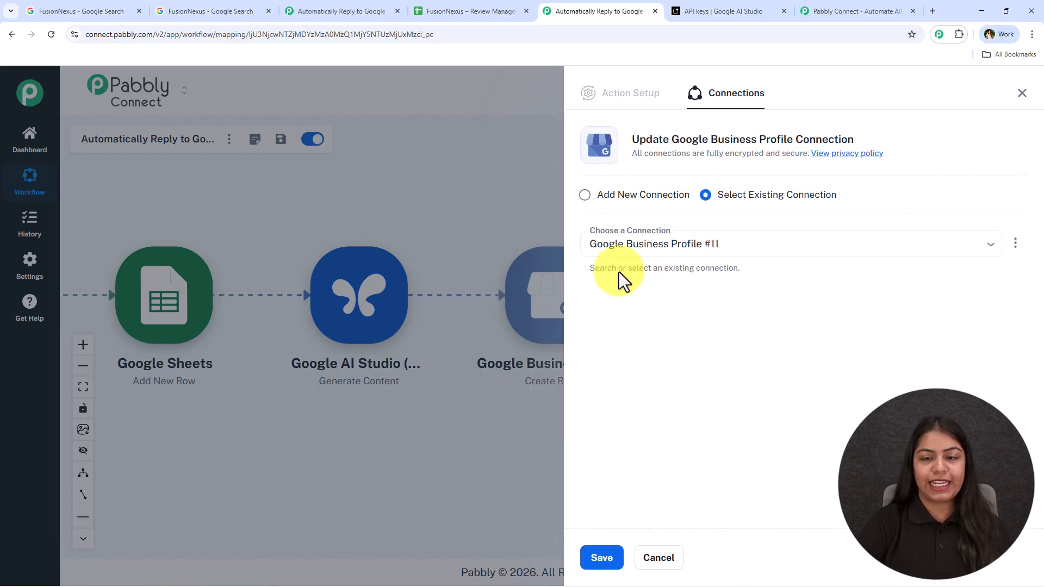
{"action": "left_click_drag", "start_coordinate": [719, 194], "coordinate": [839, 195]}
{"action": "left_click", "coordinate": [839, 195]}
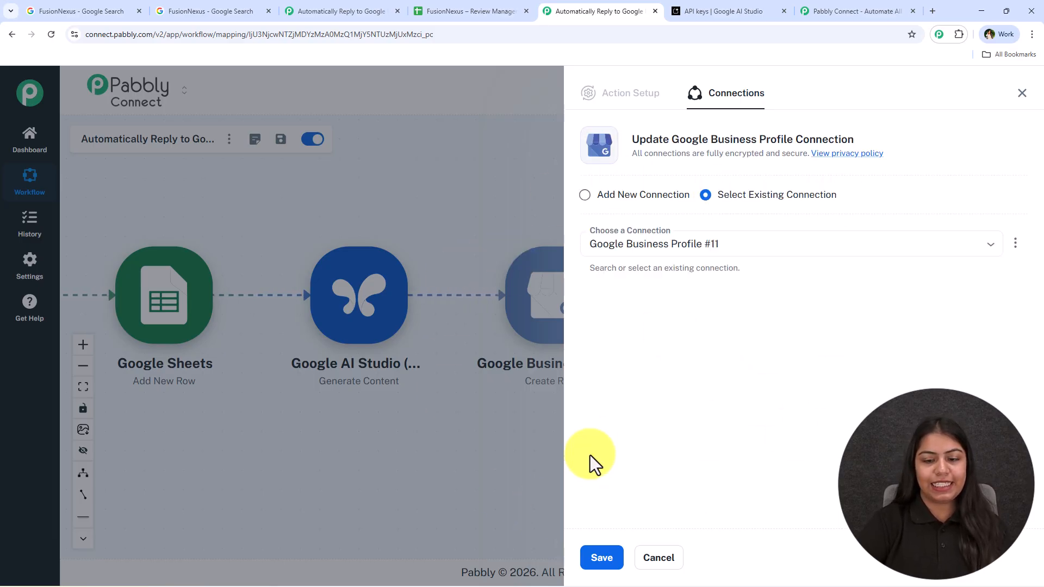
{"action": "left_click", "coordinate": [603, 565]}
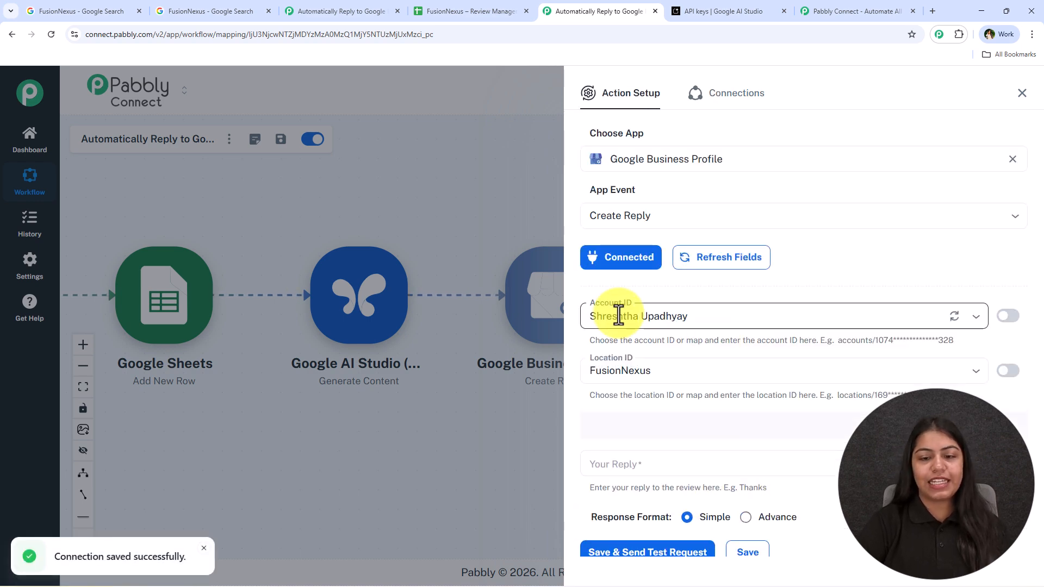
- Select the business account as the Account ID and FusionNexus as the Location ID for the reply
{"action": "left_click", "coordinate": [618, 315]}
{"action": "left_click", "coordinate": [653, 340]}
{"action": "left_click", "coordinate": [629, 373]}
{"action": "left_click", "coordinate": [648, 387]}
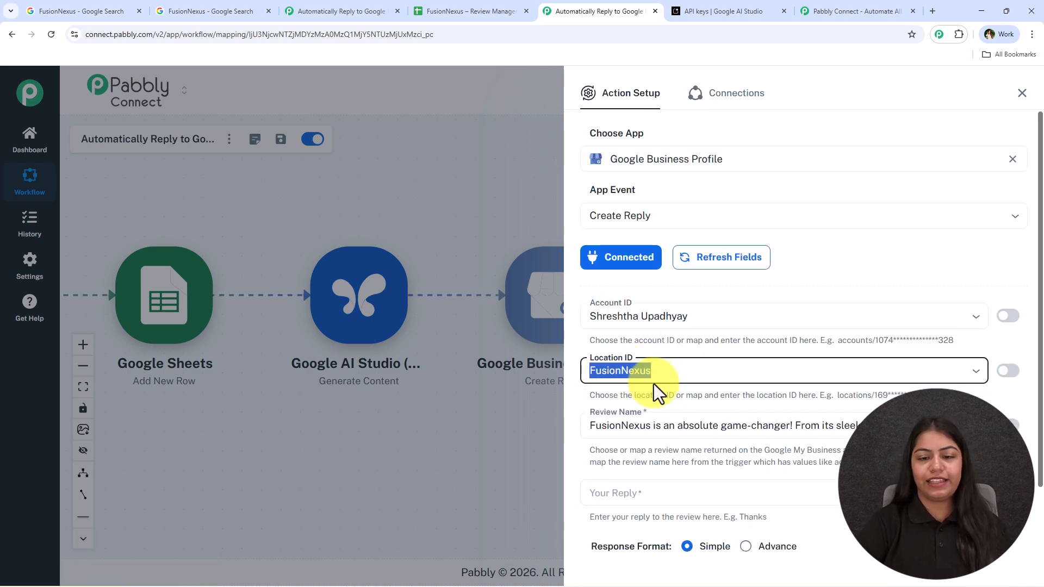
{"action": "left_click", "coordinate": [679, 368]}
{"action": "left_click", "coordinate": [683, 354]}
- Select the review beginning "Absolutely amazing service! FusionNexus truly understands fashion" as the Review Name
{"action": "scroll", "coordinate": [683, 359], "scroll_direction": "down", "scroll_amount": 2}
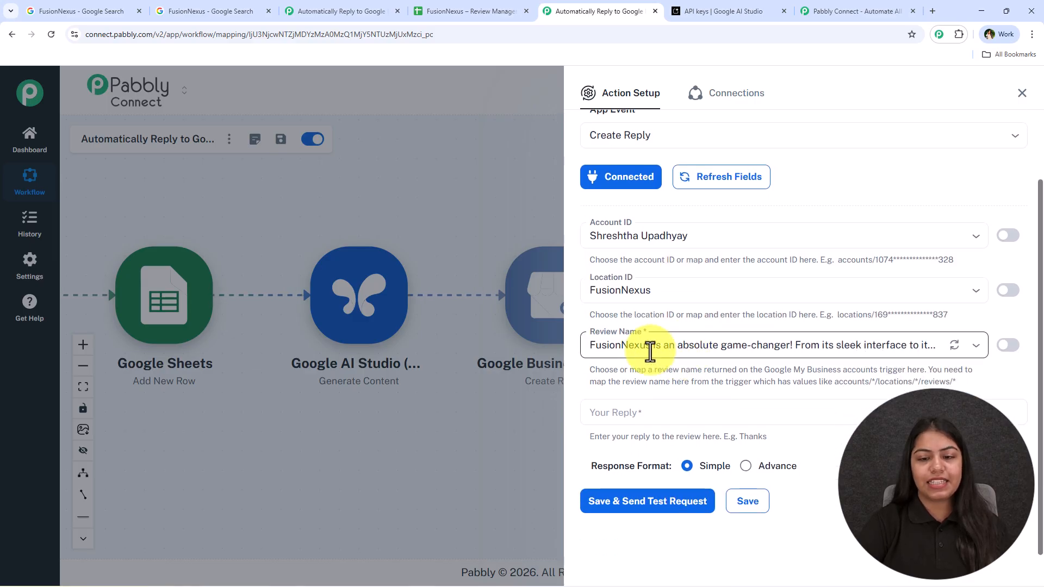
{"action": "left_click", "coordinate": [651, 350]}
{"action": "scroll", "coordinate": [699, 489], "scroll_direction": "down", "scroll_amount": 3}
{"action": "left_click", "coordinate": [694, 484]}
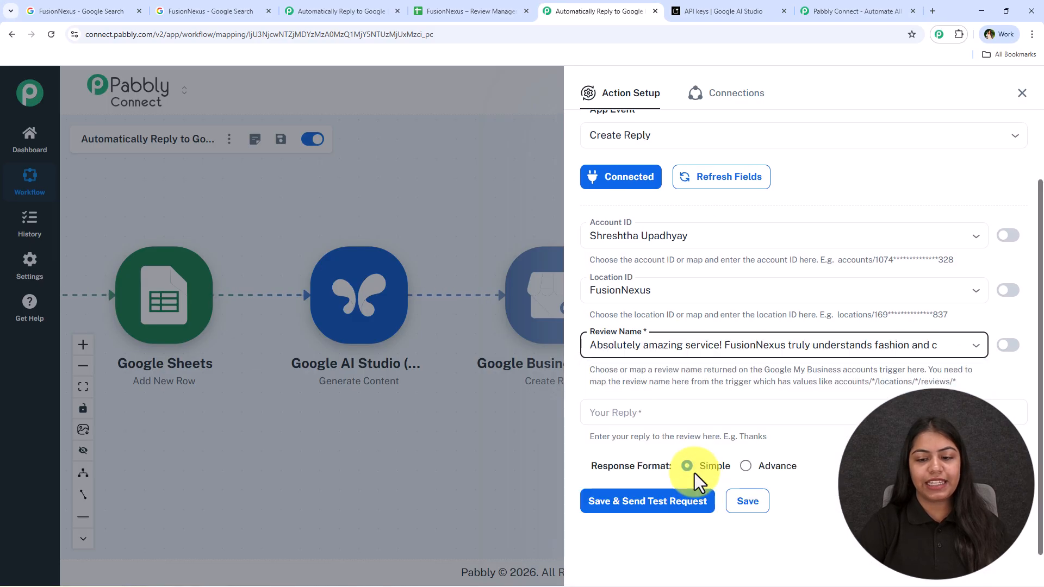
- Select the review beginning "FusionNexus is an absolute game-changer!" as the Review Name
{"action": "left_click", "coordinate": [683, 345]}
{"action": "left_click", "coordinate": [671, 405]}
{"action": "scroll", "coordinate": [671, 410], "scroll_direction": "up", "scroll_amount": 2}
{"action": "scroll", "coordinate": [664, 435], "scroll_direction": "down", "scroll_amount": 2}
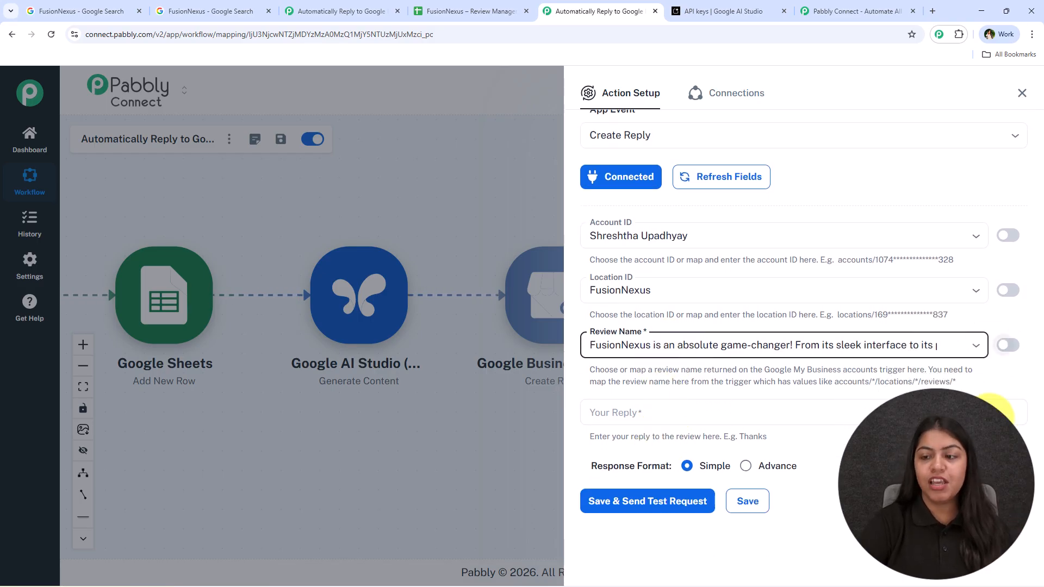
- Switch Review Name to mapping and replace its content with the name field from the Google Business Profile New Review trigger
{"action": "left_click", "coordinate": [1008, 345]}
{"action": "triple_click", "coordinate": [778, 354]}
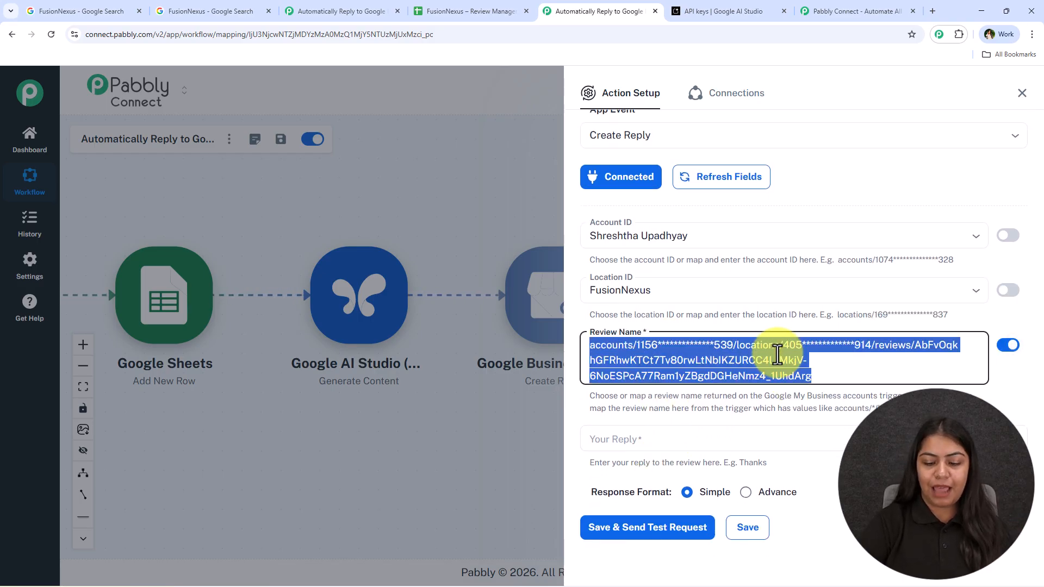
{"action": "key", "text": "BackSpace"}
{"action": "type", "text": "/re"}
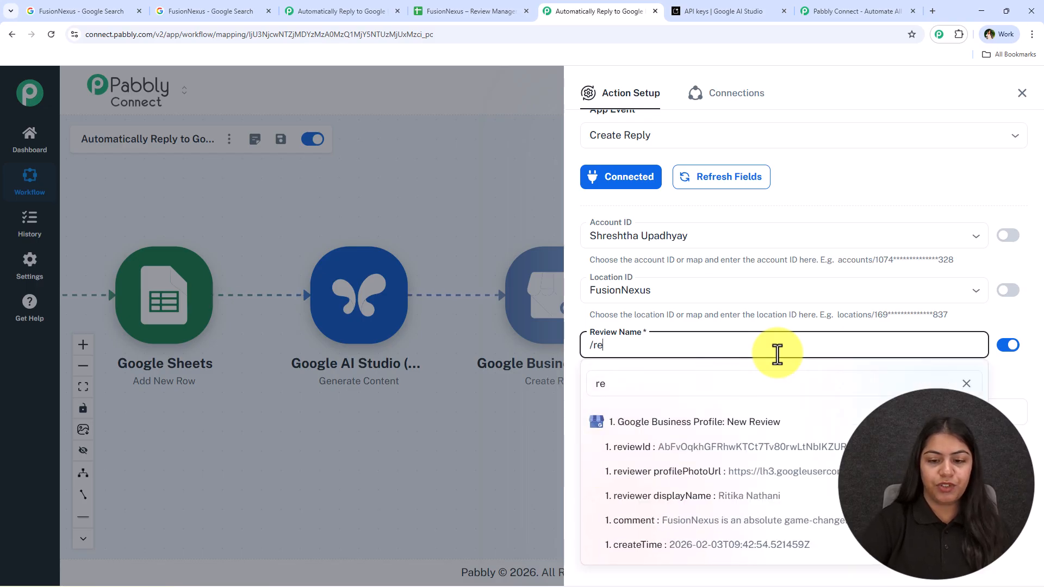
{"action": "scroll", "coordinate": [695, 524], "scroll_direction": "down", "scroll_amount": 1}
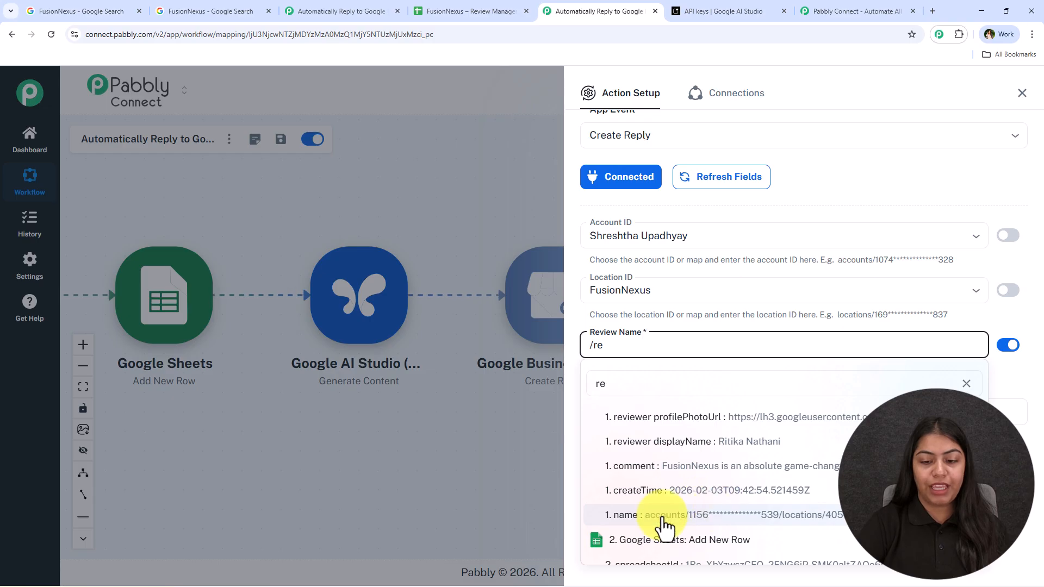
{"action": "left_click", "coordinate": [626, 517]}
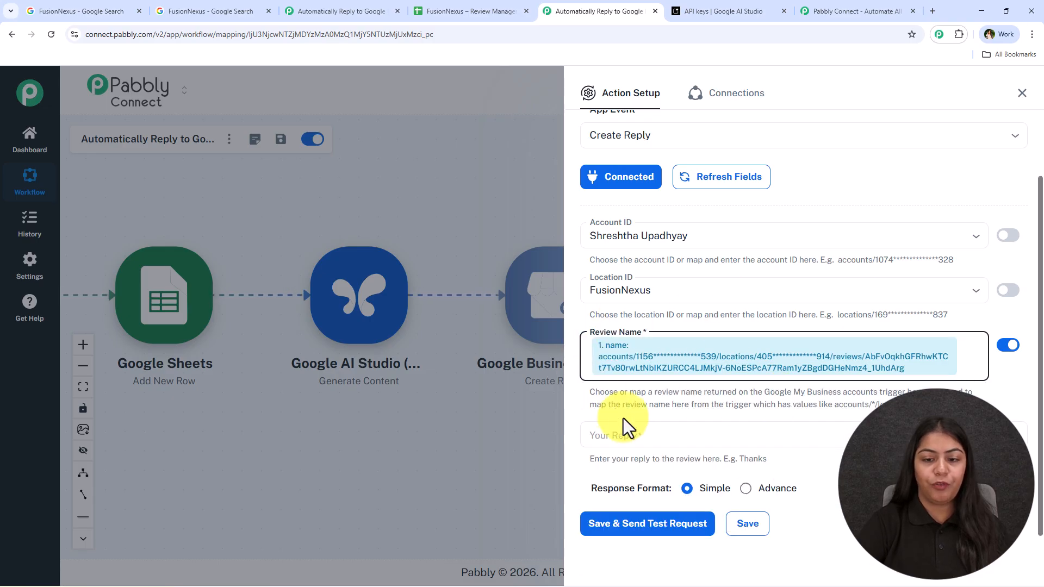
- Map Your Reply to the "candidates 0 content parts 0 text" output of the Google AI Studio (Gemini) step
{"action": "scroll", "coordinate": [617, 413], "scroll_direction": "down", "scroll_amount": 1}
{"action": "left_click", "coordinate": [647, 412]}
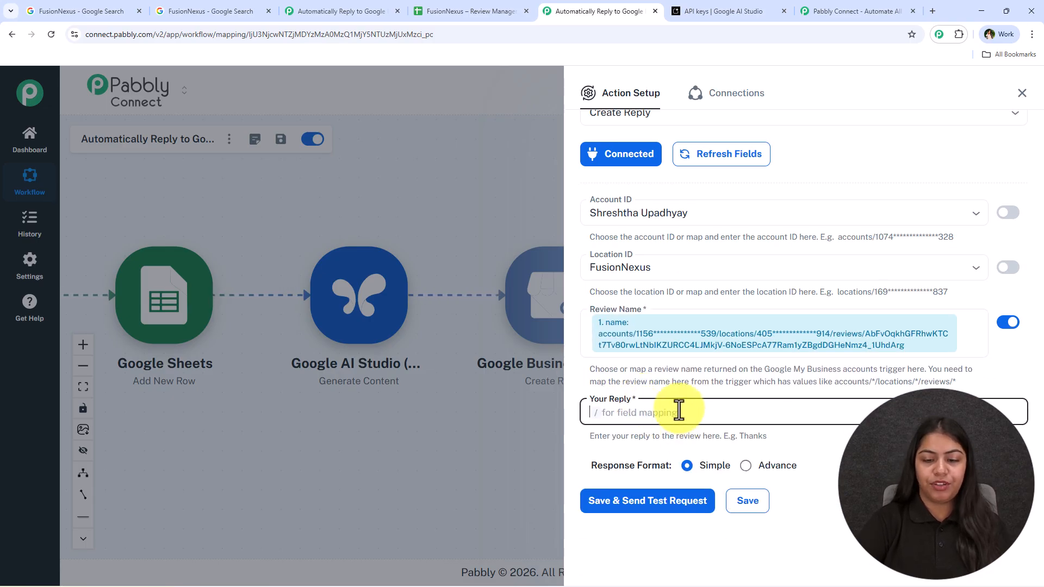
{"action": "type", "text": "/"}
{"action": "left_click", "coordinate": [706, 550]}
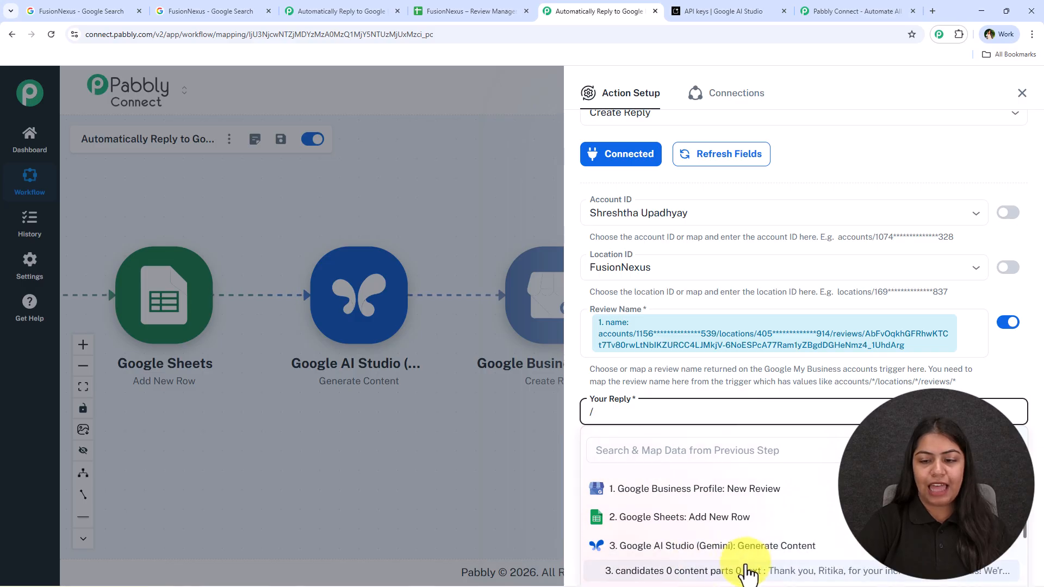
{"action": "left_click", "coordinate": [747, 571]}
- Save the Create Reply action, send its test request, and close the action setup
{"action": "scroll", "coordinate": [830, 497], "scroll_direction": "down", "scroll_amount": 2}
{"action": "left_click", "coordinate": [608, 503]}
{"action": "scroll", "coordinate": [792, 443], "scroll_direction": "down", "scroll_amount": 3}
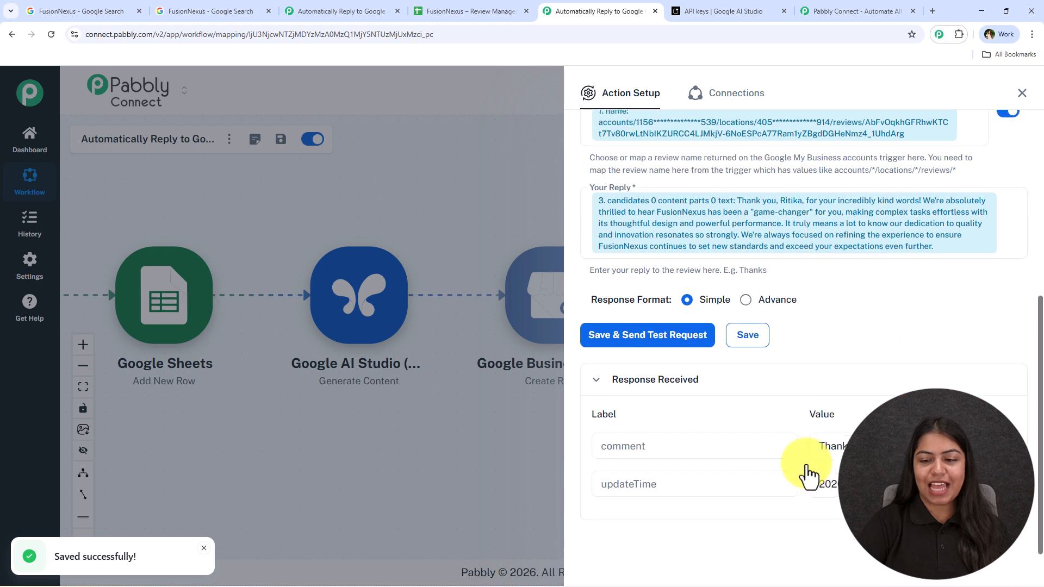
{"action": "left_click", "coordinate": [1022, 93]}
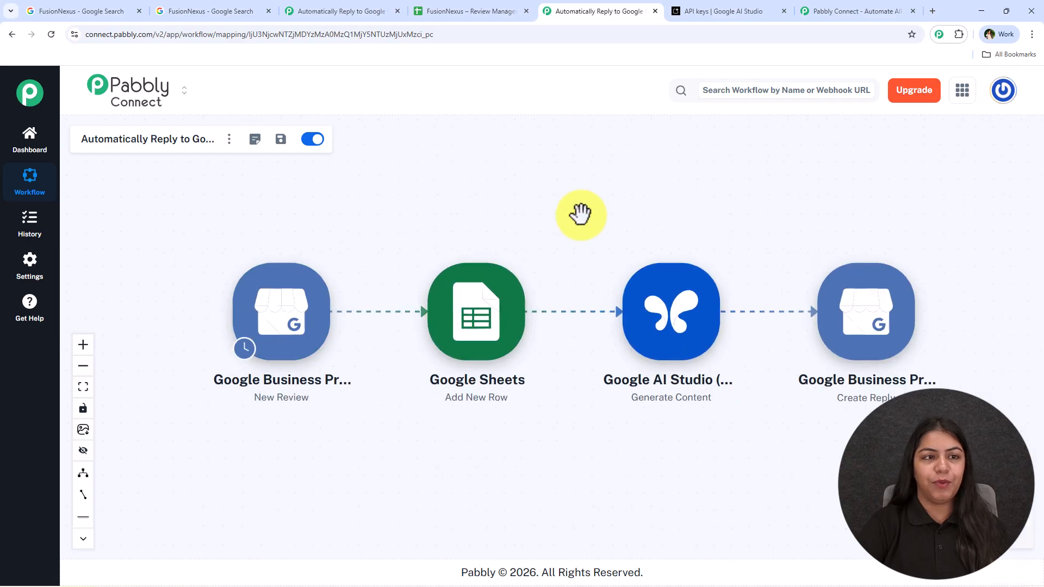
- Reload the FusionNexus reviews in Google Search and examine the owner reply under the expanded "absolute game-changer" review
{"action": "left_click", "coordinate": [205, 10]}
{"action": "scroll", "coordinate": [431, 304], "scroll_direction": "up", "scroll_amount": 4}
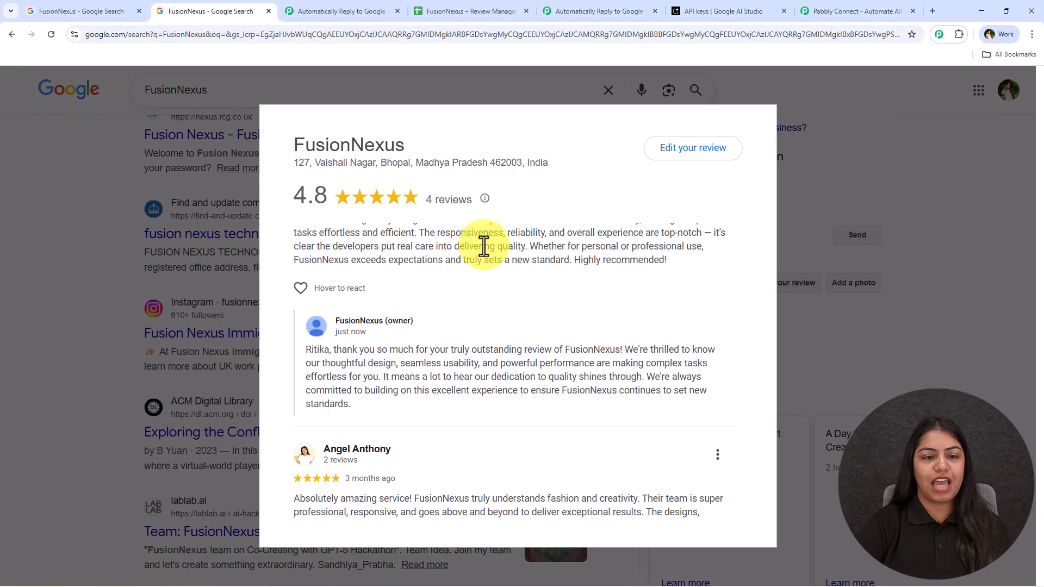
{"action": "left_click", "coordinate": [924, 225]}
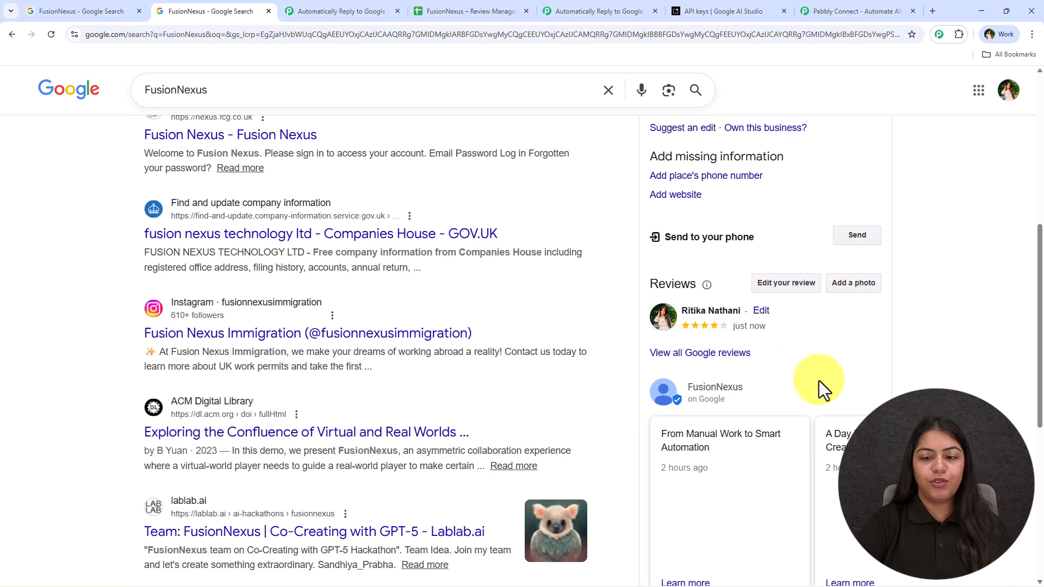
{"action": "left_click", "coordinate": [708, 354]}
{"action": "scroll", "coordinate": [454, 365], "scroll_direction": "down", "scroll_amount": 3}
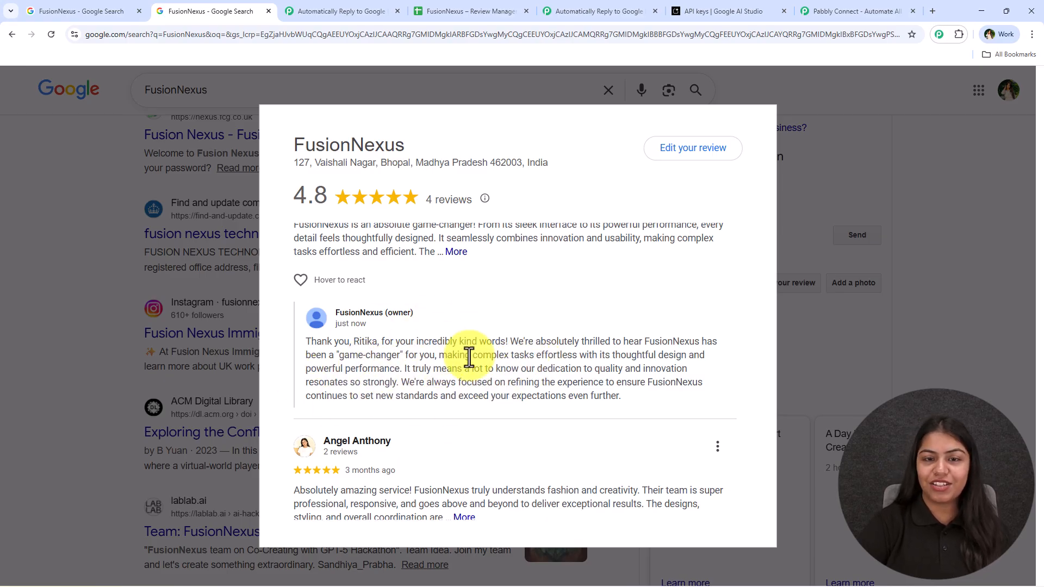
{"action": "left_click", "coordinate": [456, 251]}
{"action": "scroll", "coordinate": [448, 355], "scroll_direction": "down", "scroll_amount": 1}
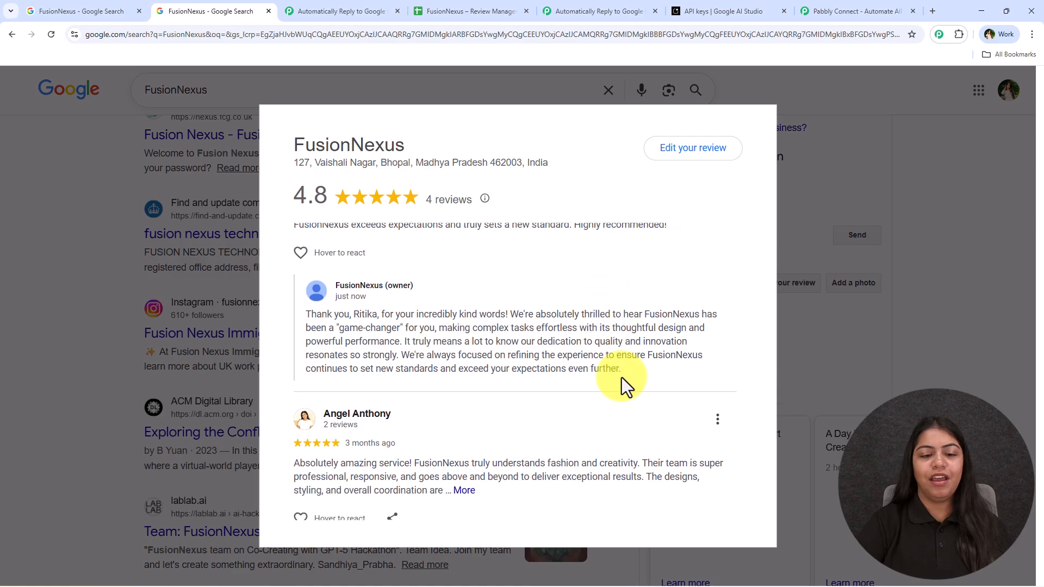
- Return to the four-step workflow in Pabbly Connect and rearrange its nodes into a rising layout from New Review to Create Reply
{"action": "left_click", "coordinate": [343, 9]}
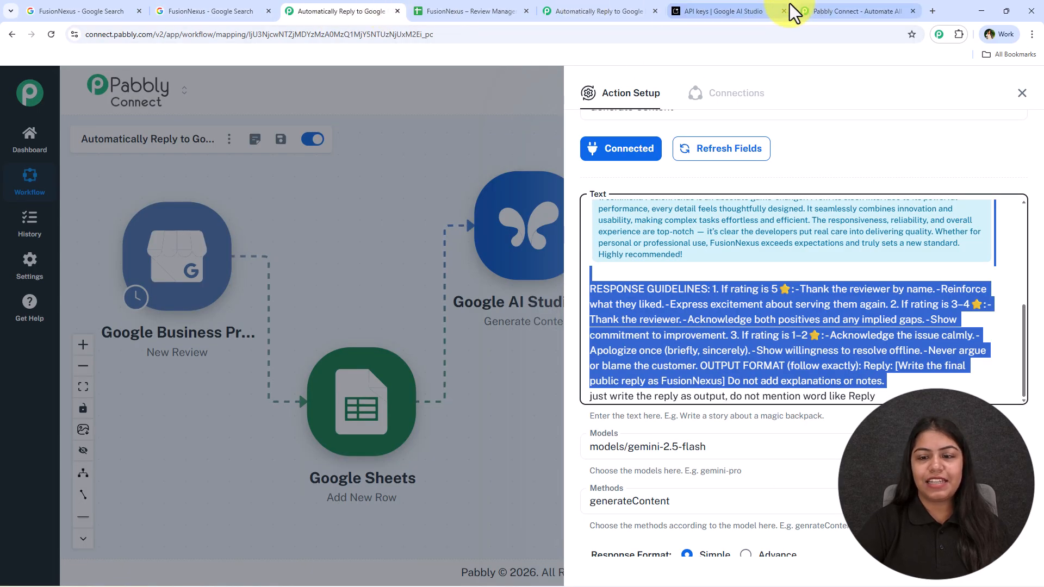
{"action": "left_click", "coordinate": [611, 10]}
{"action": "scroll", "coordinate": [631, 187], "scroll_direction": "down", "scroll_amount": 2}
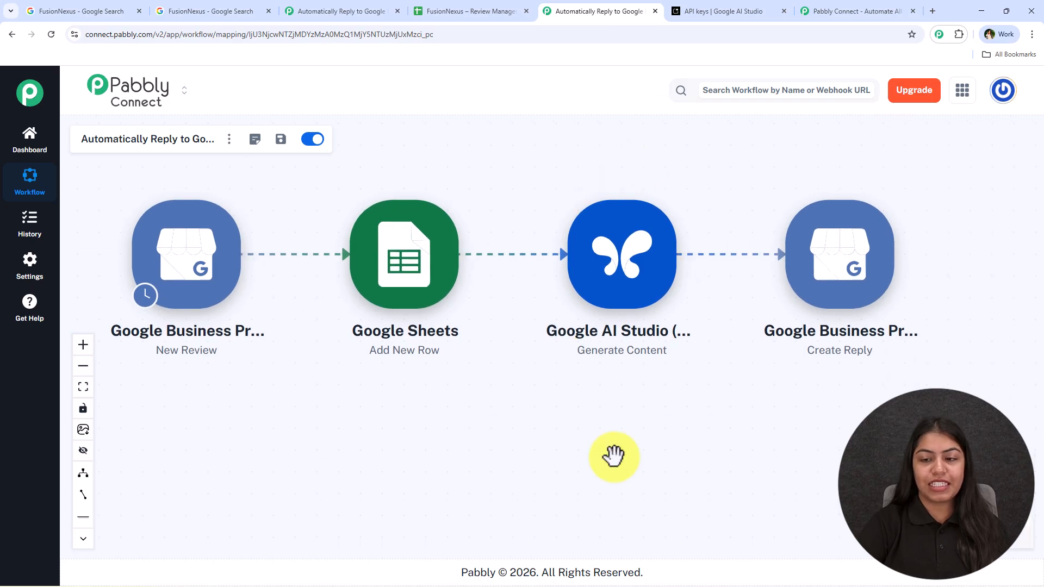
{"action": "scroll", "coordinate": [501, 435], "scroll_direction": "down", "scroll_amount": 1}
{"action": "left_click_drag", "start_coordinate": [193, 265], "coordinate": [217, 430]}
{"action": "left_click_drag", "start_coordinate": [397, 240], "coordinate": [369, 260]}
{"action": "left_click_drag", "start_coordinate": [566, 231], "coordinate": [522, 198]}
{"action": "left_click_drag", "start_coordinate": [819, 238], "coordinate": [816, 204]}
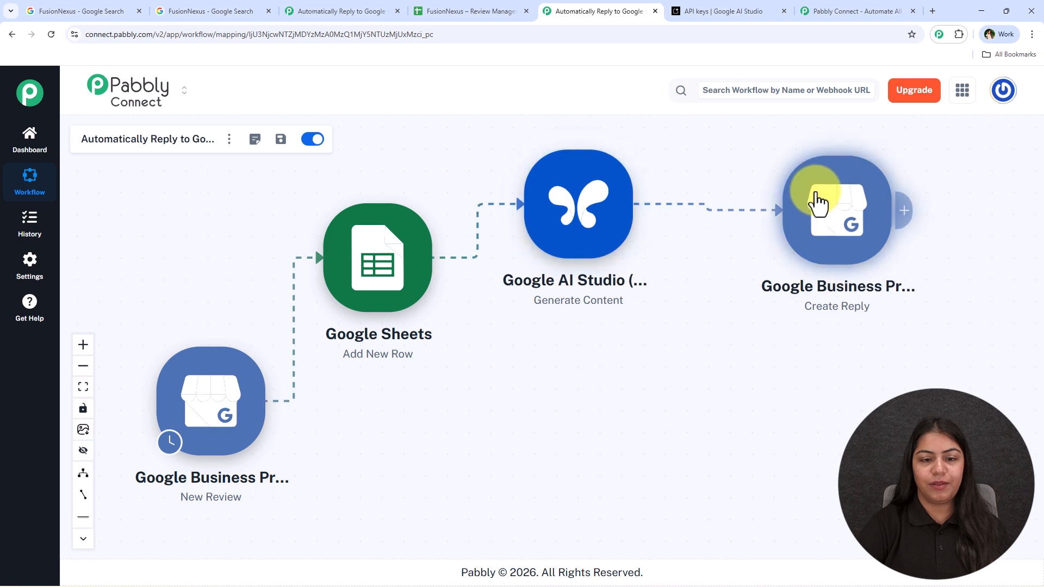
{"action": "left_click_drag", "start_coordinate": [231, 423], "coordinate": [198, 365]}
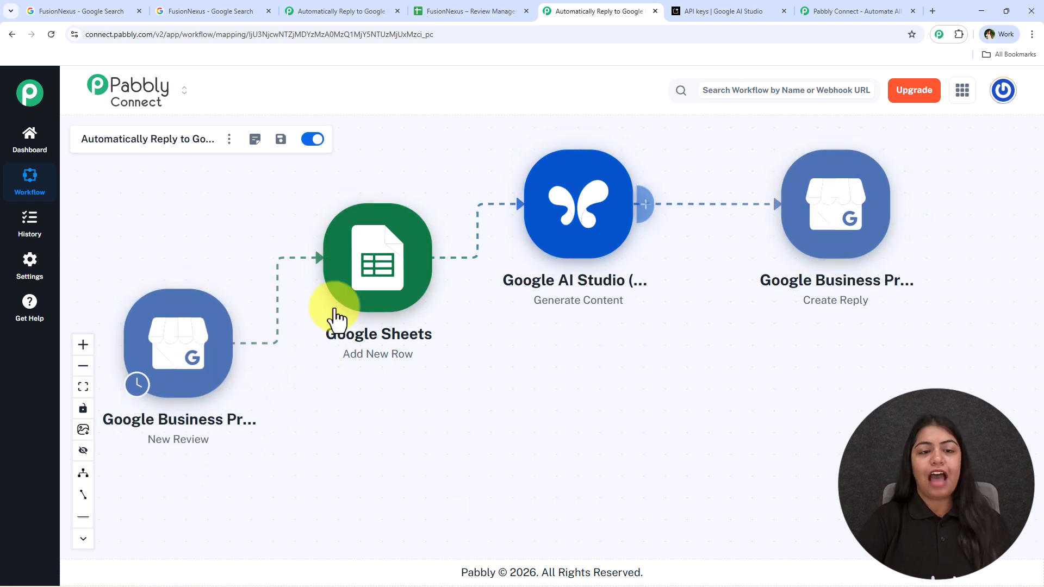
- Check the logged reviews in the FusionNexus – Review Management sheet and the posted owner reply in Google Search
{"action": "left_click", "coordinate": [469, 10]}
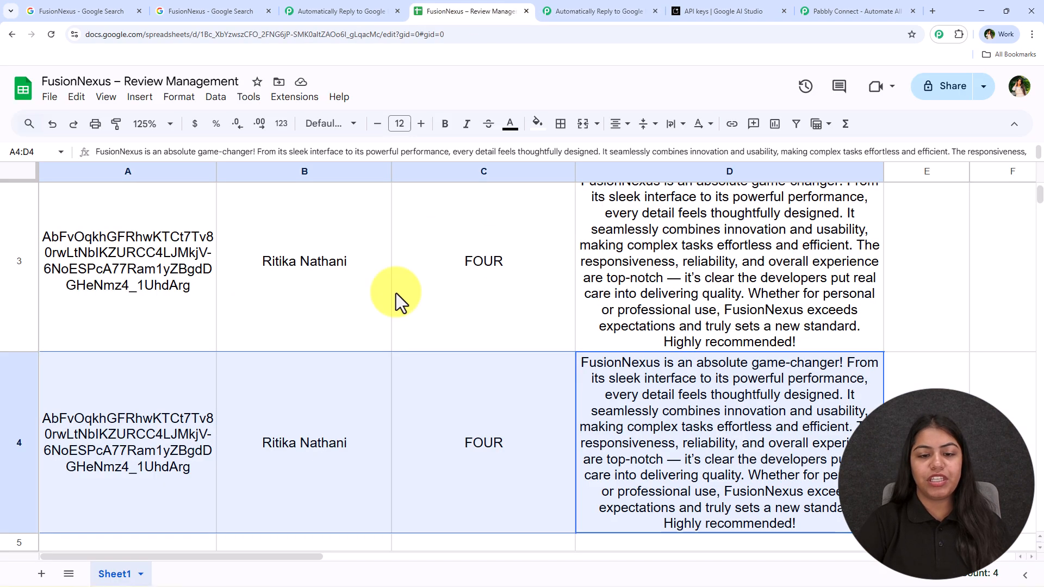
{"action": "scroll", "coordinate": [314, 384], "scroll_direction": "up", "scroll_amount": 3}
{"action": "left_click", "coordinate": [686, 414]}
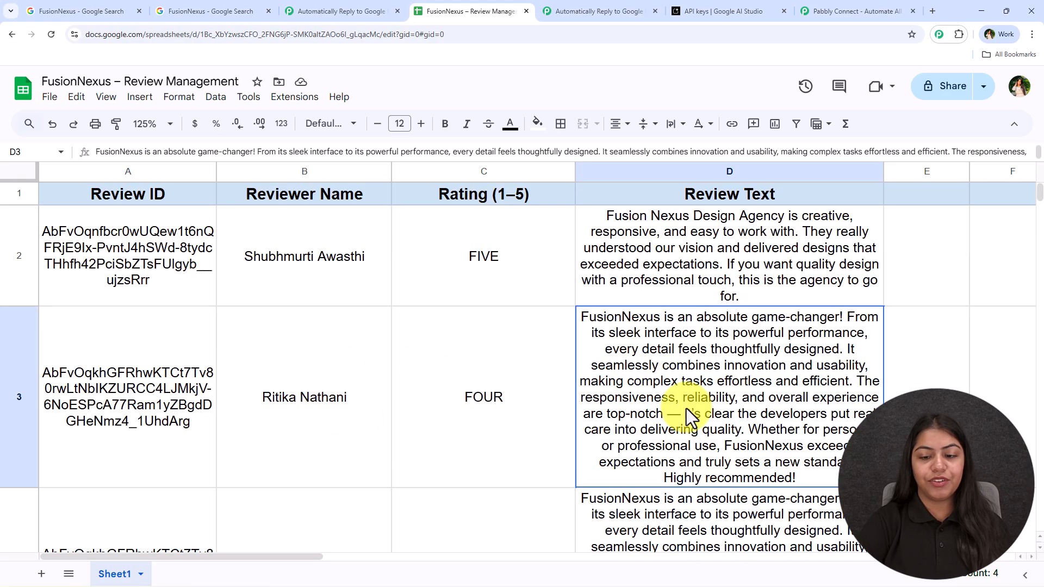
{"action": "left_click", "coordinate": [215, 11]}
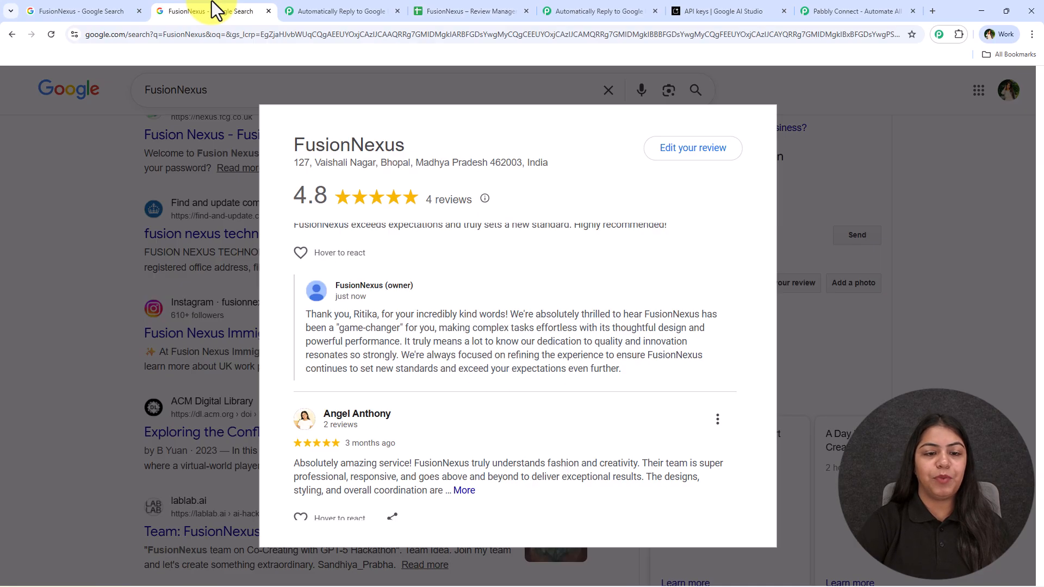
- Return to the Pabbly Connect workflow and move the Create Reply node slightly closer to the Google AI Studio node
{"action": "left_click", "coordinate": [598, 10]}
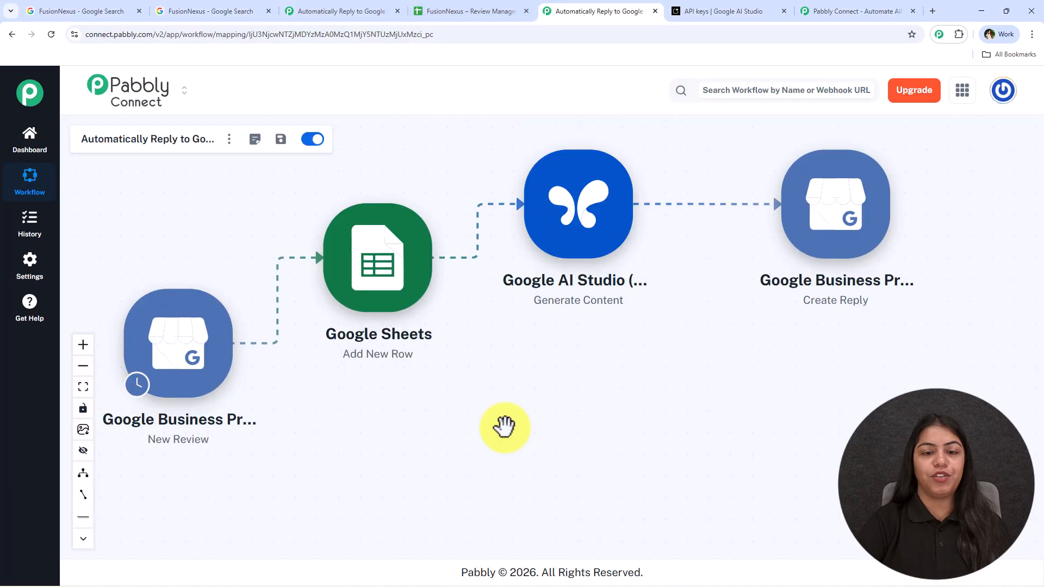
{"action": "left_click_drag", "start_coordinate": [810, 227], "coordinate": [795, 235]}
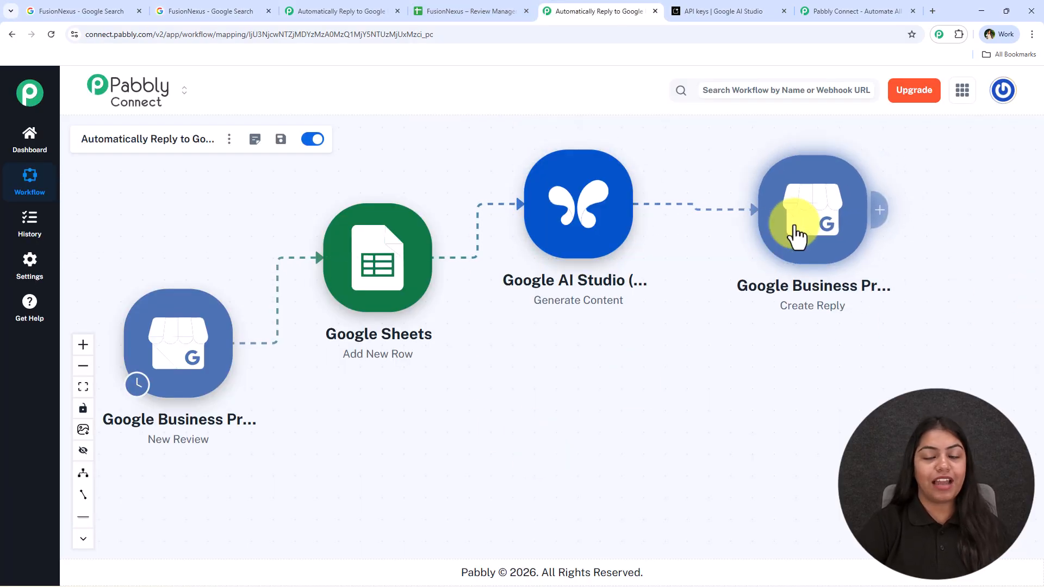